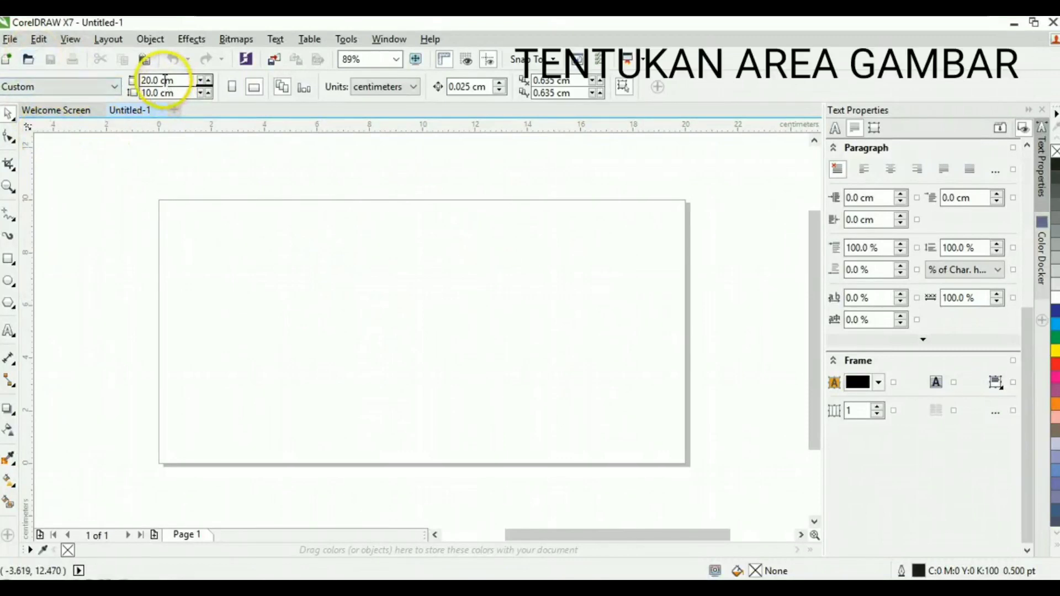
Set the page size to 20 cm wide by 20 cm high.
double_click(155, 80)
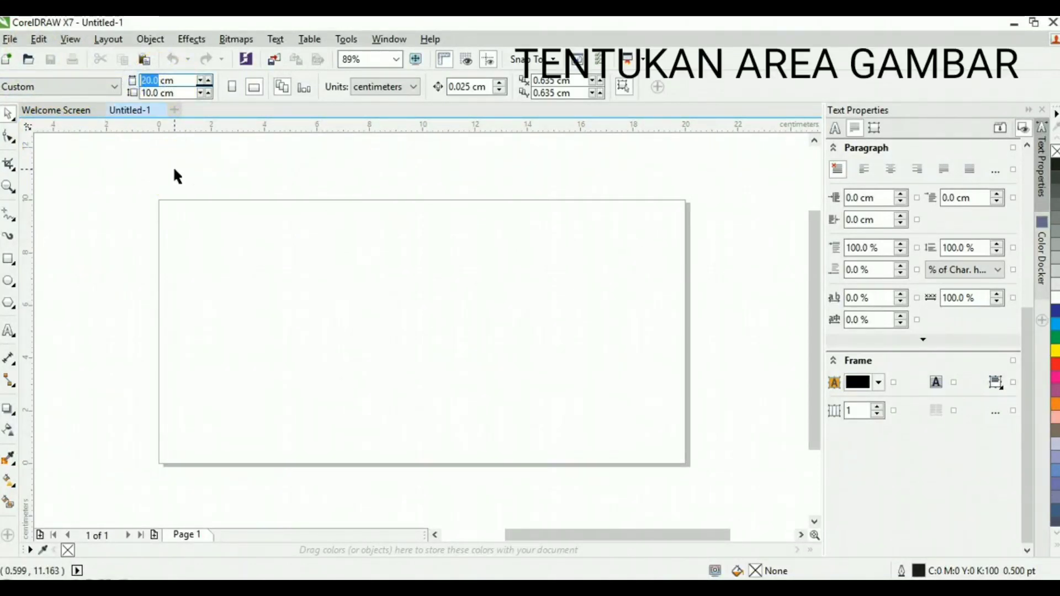
text(20)
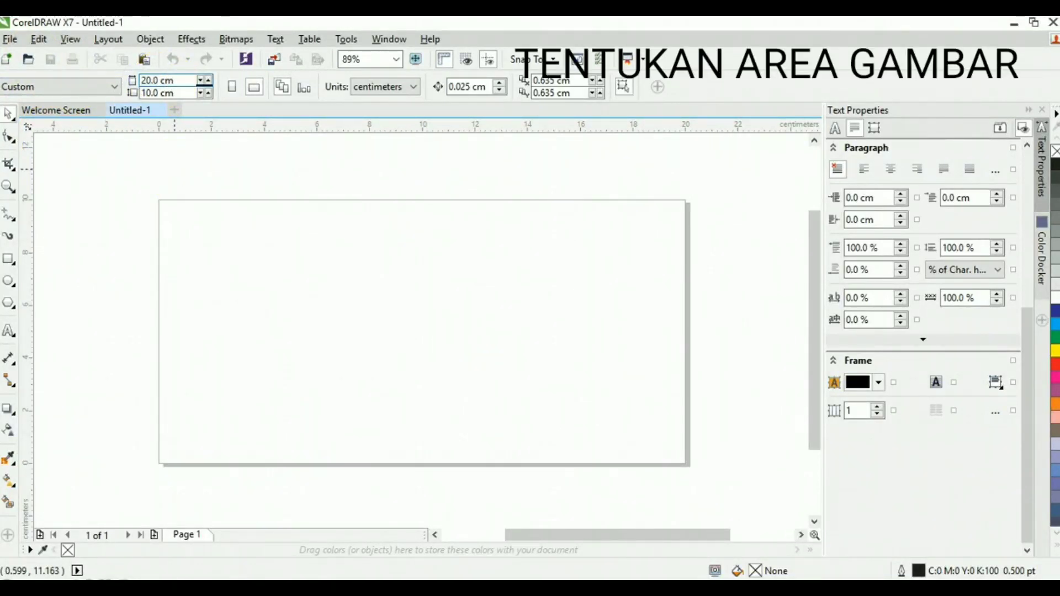
double_click(155, 92)
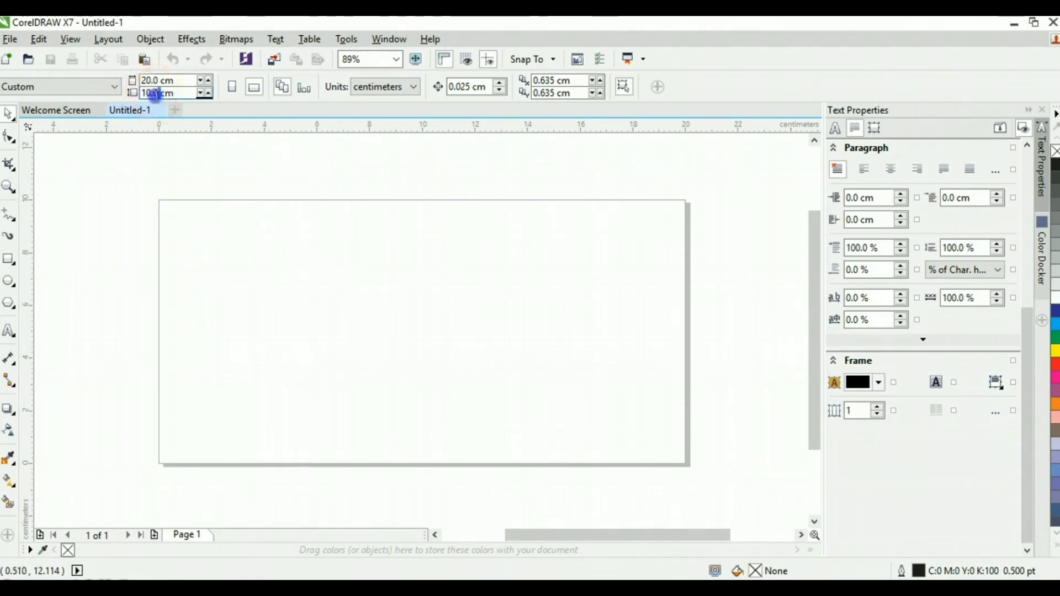
text(20)
key(Return)
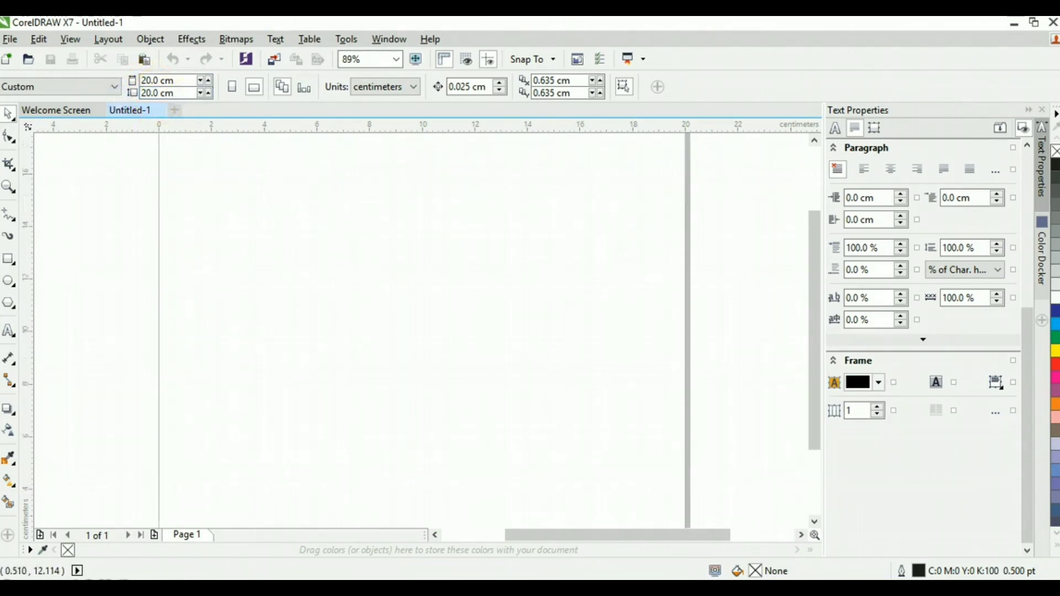
scroll(456, 305, down, 3)
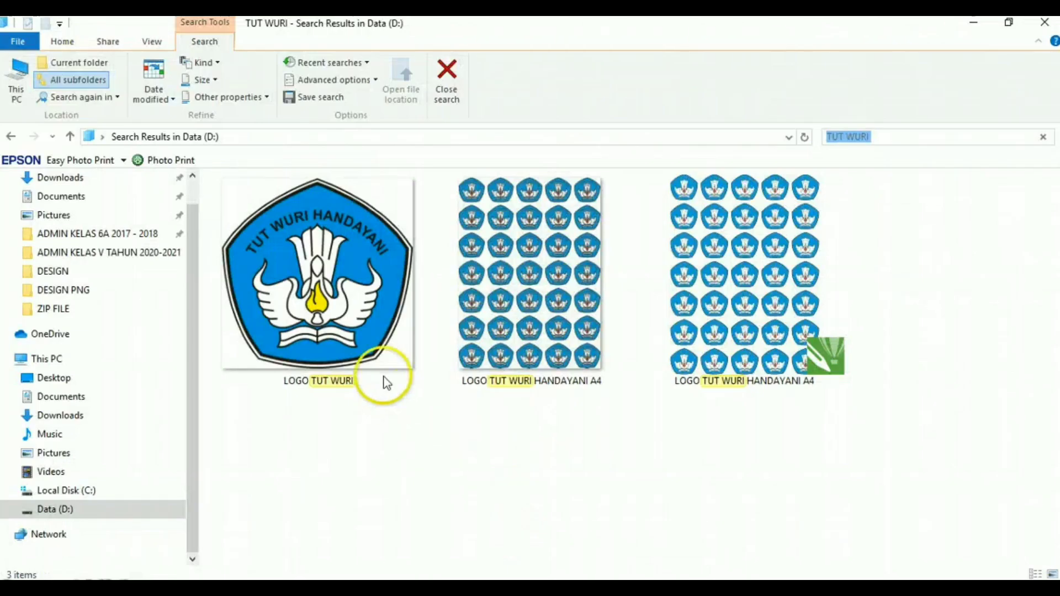
Switch to File Explorer and bring the LOGO TUT WURI picture into the CorelDRAW drawing, placing it over the page.
click(328, 273)
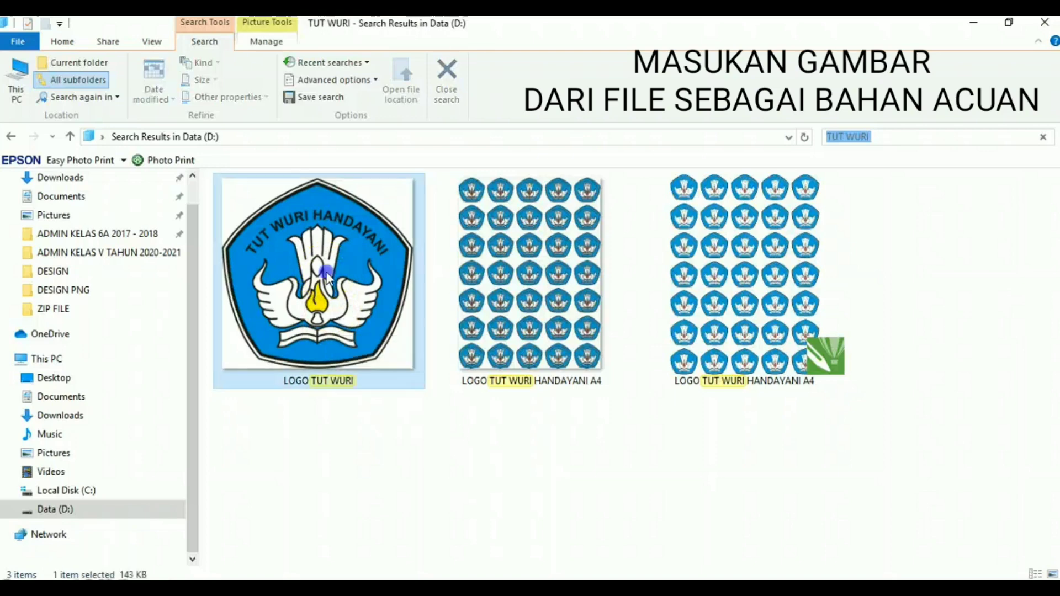
drag(327, 273, 549, 576)
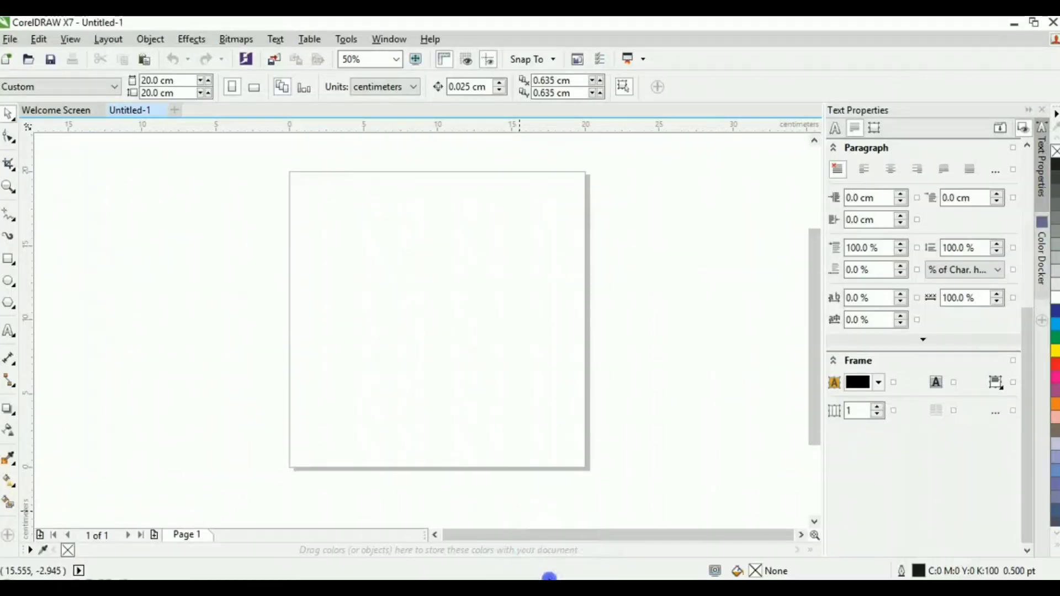
drag(438, 365, 437, 366)
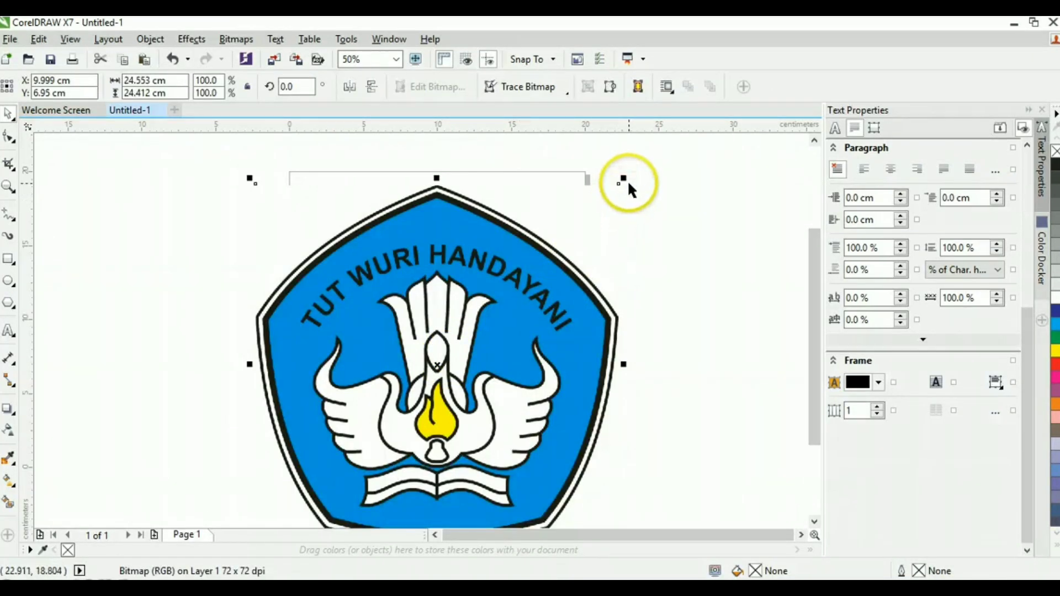
Scale the logo picture down to about 18 cm wide, centred on the page, and lock it.
drag(623, 179, 575, 226)
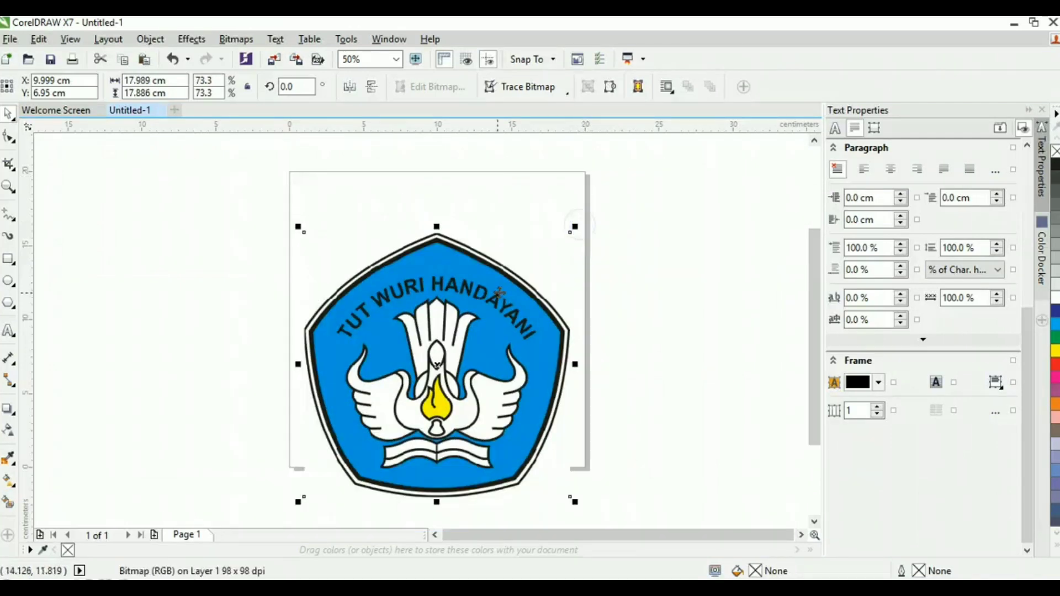
key(p)
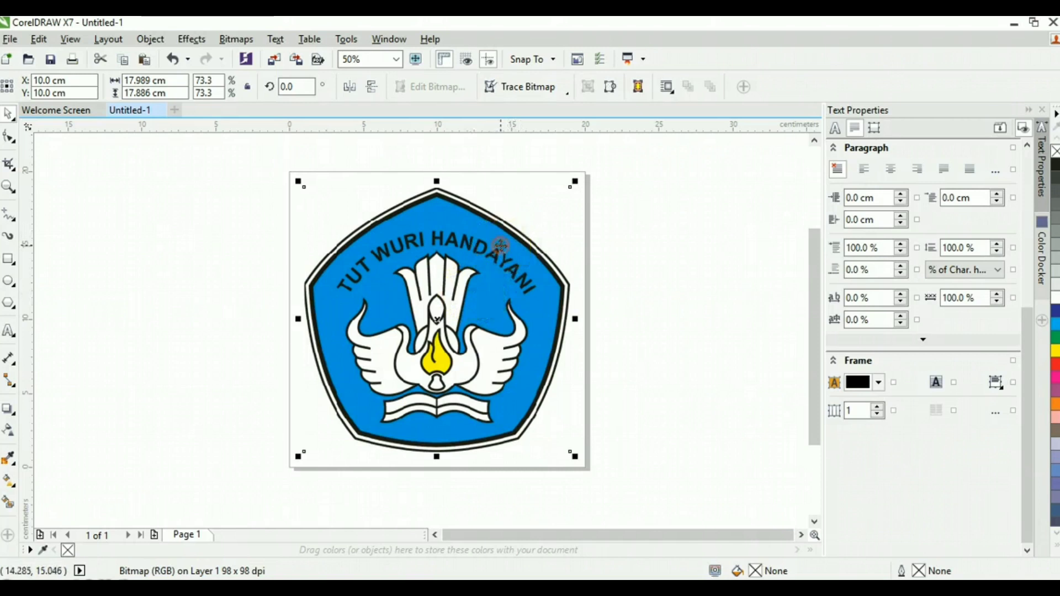
right_click(500, 244)
click(575, 383)
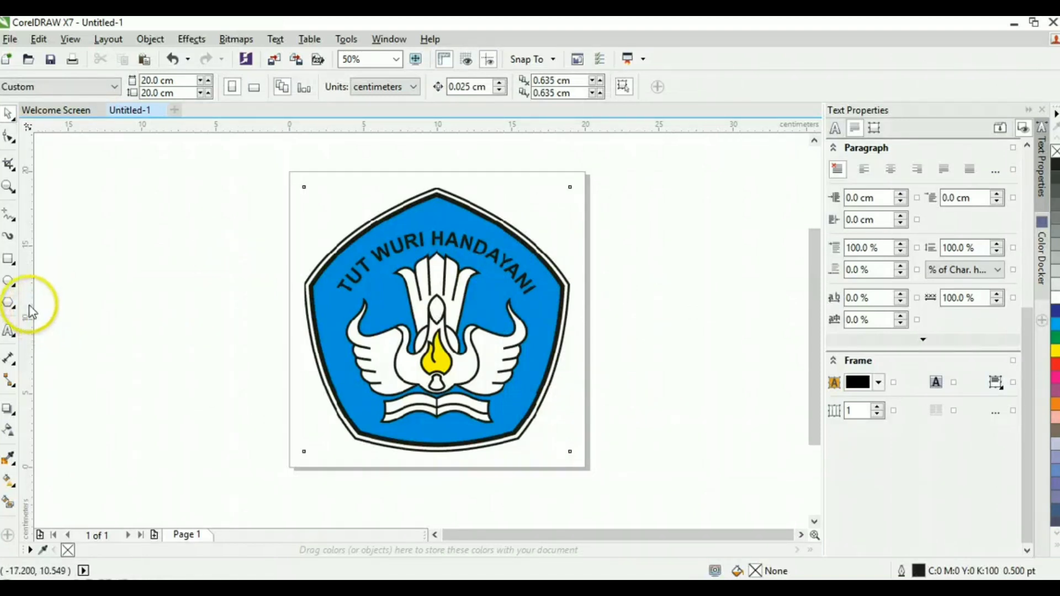
Place a vertical guideline through the middle of the logo at about 10 cm.
drag(30, 312, 420, 315)
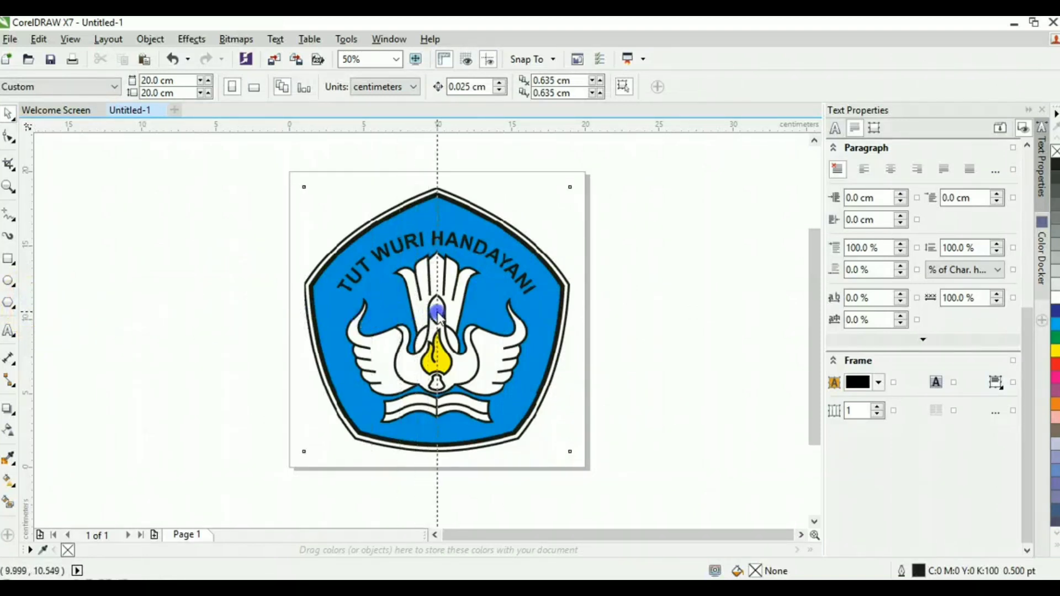
drag(437, 315, 437, 314)
scroll(437, 315, up, 1)
Start a Bézier curve at the plume's peak on the guideline and trace the centre feather's left edge down to the dark stripe's lower end.
click(9, 214)
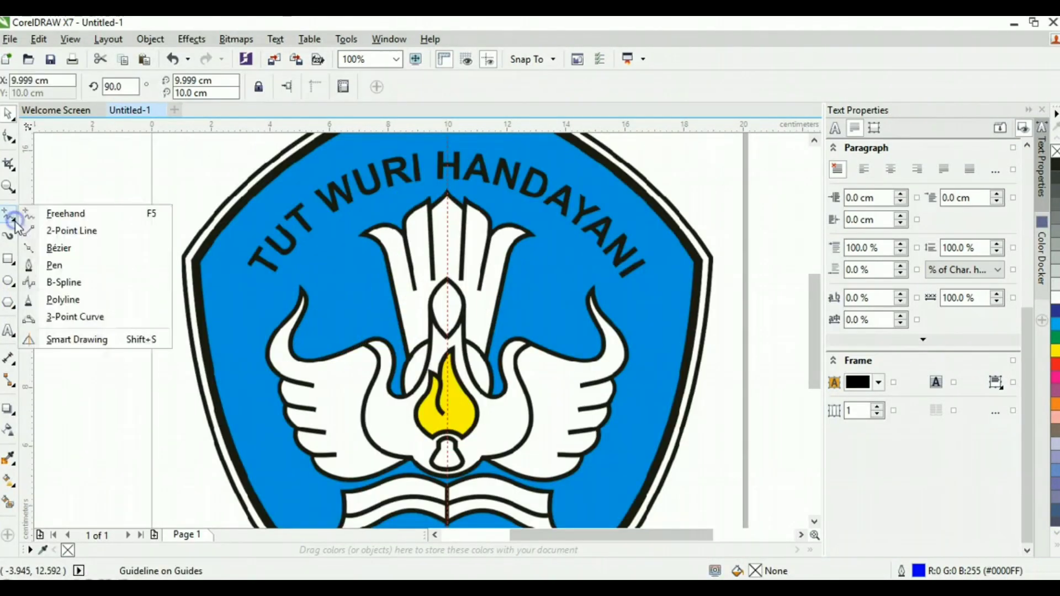
click(95, 256)
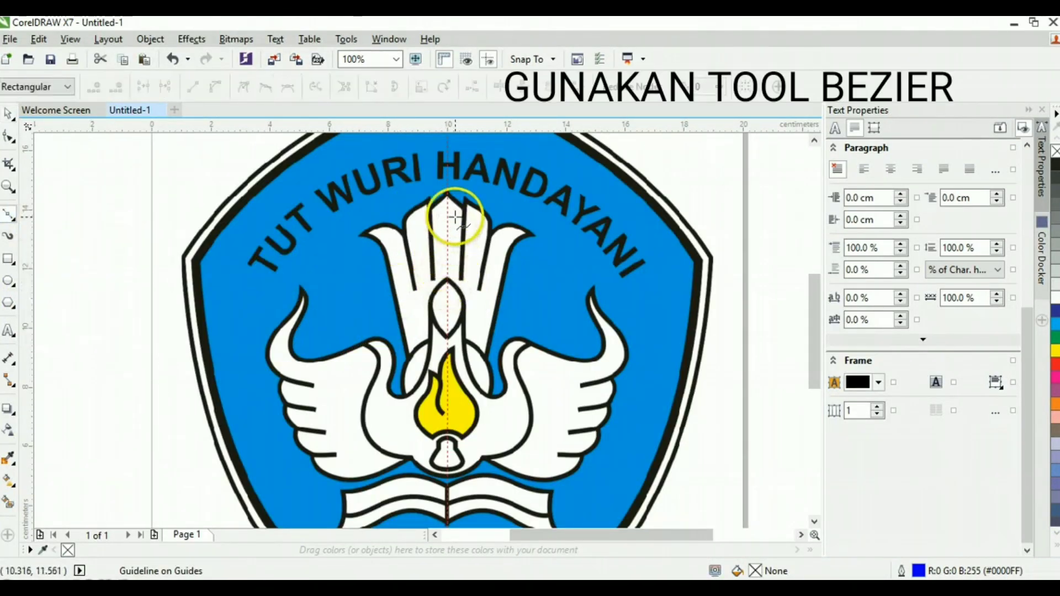
scroll(455, 217, up, 1)
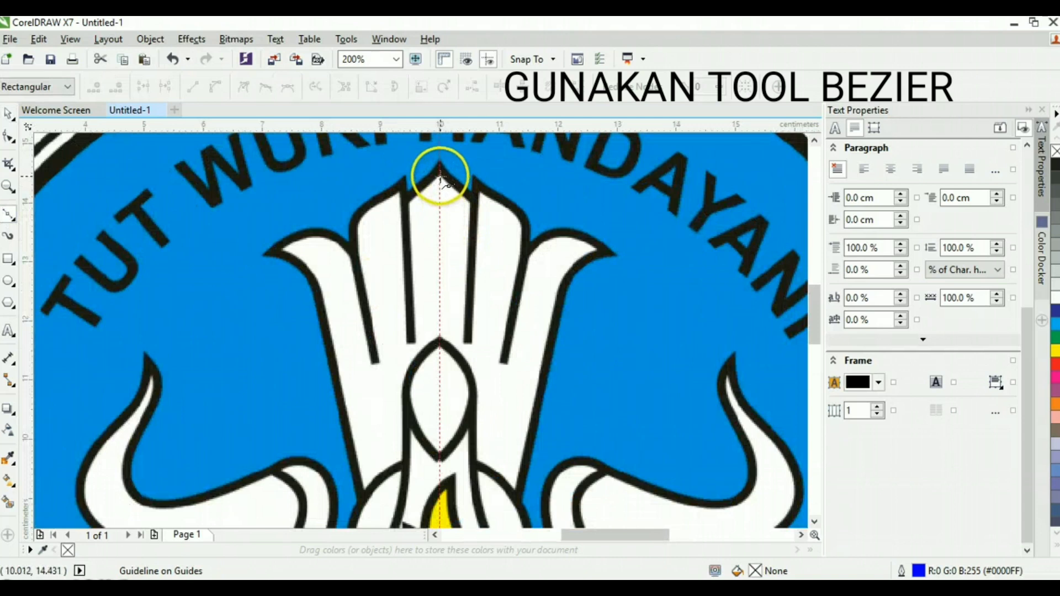
drag(440, 175, 410, 200)
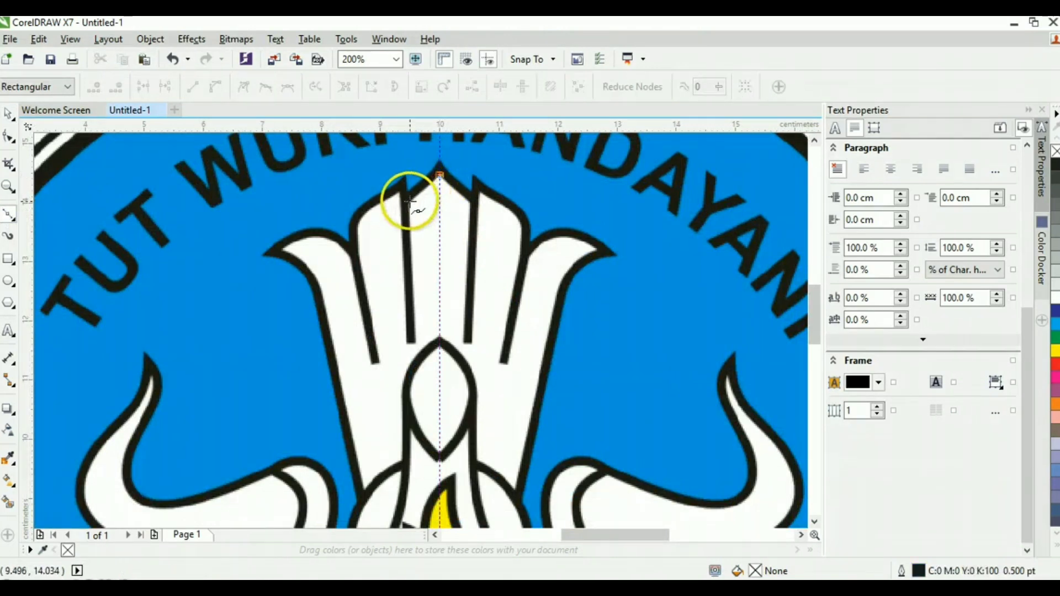
click(409, 203)
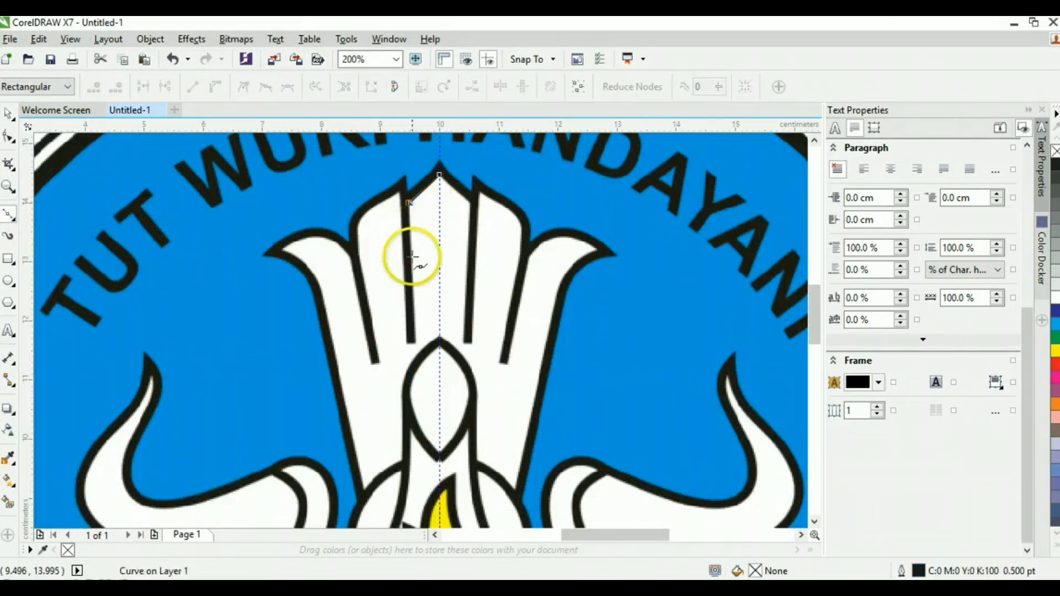
scroll(416, 340, up, 1)
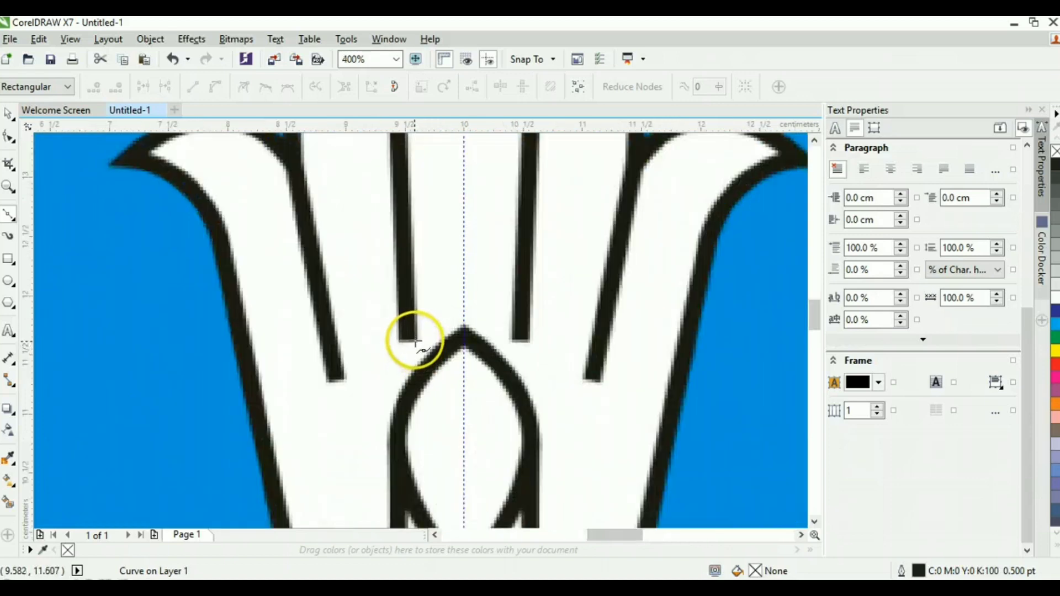
click(418, 339)
Continue the Bézier curve around the plume's outer left feather and down its outer edge to the corner at the base.
drag(226, 225, 178, 213)
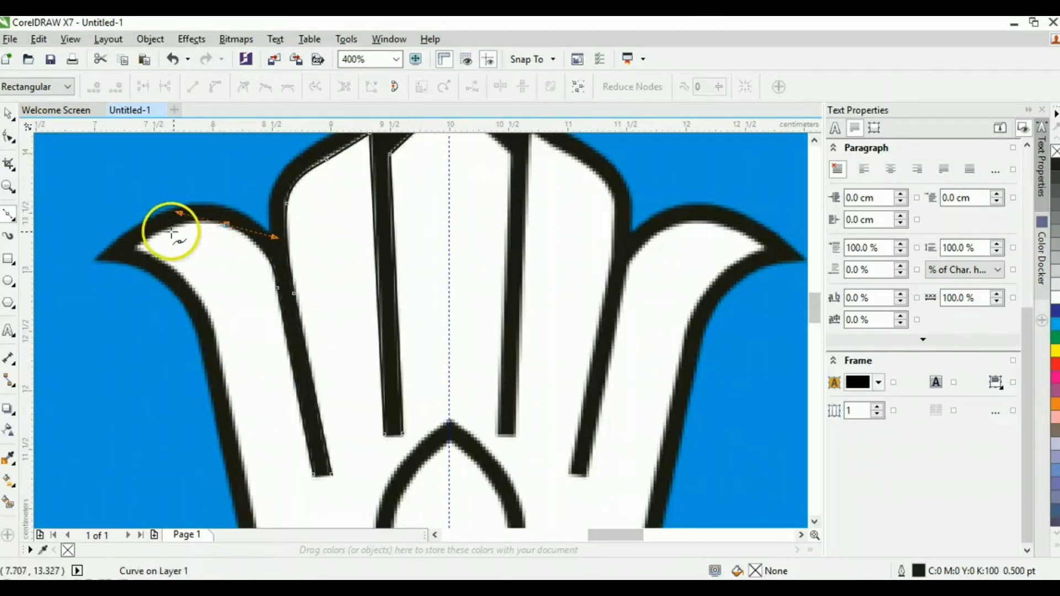
click(137, 249)
scroll(221, 375, up, 1)
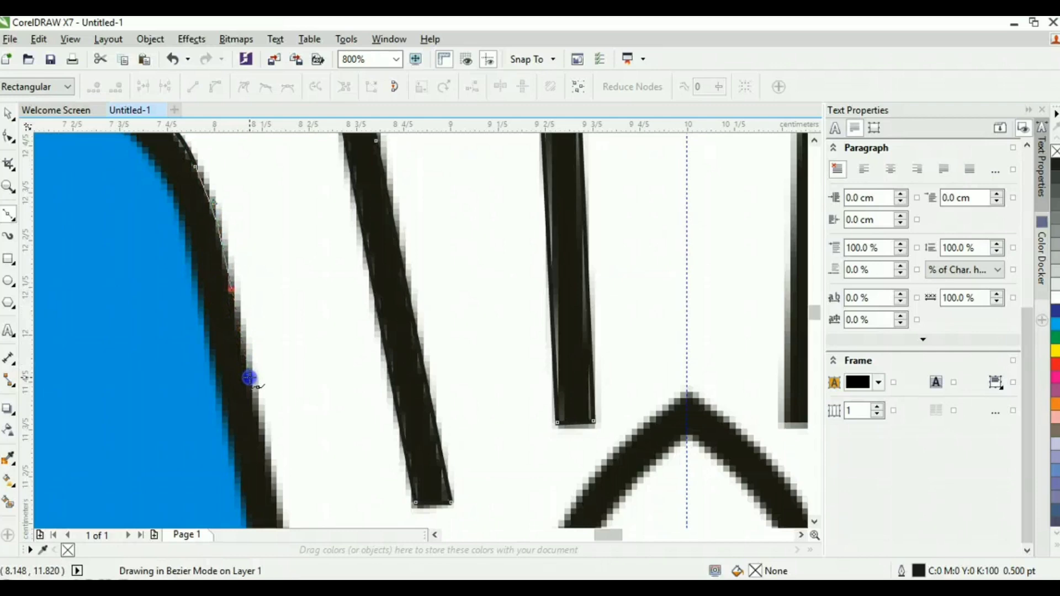
click(249, 378)
scroll(250, 378, down, 4)
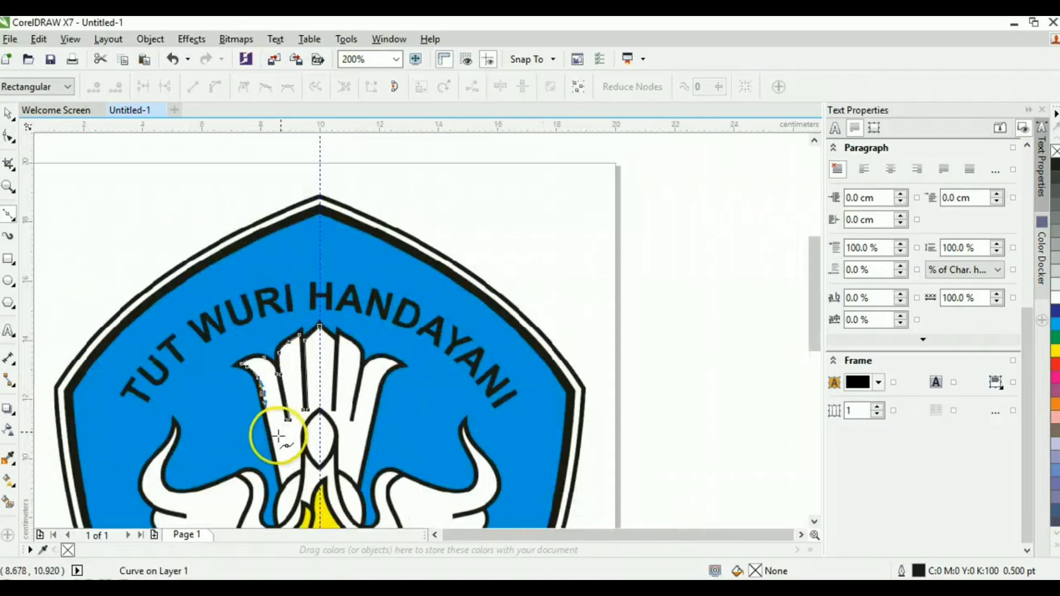
scroll(279, 469, up, 2)
scroll(285, 442, up, 2)
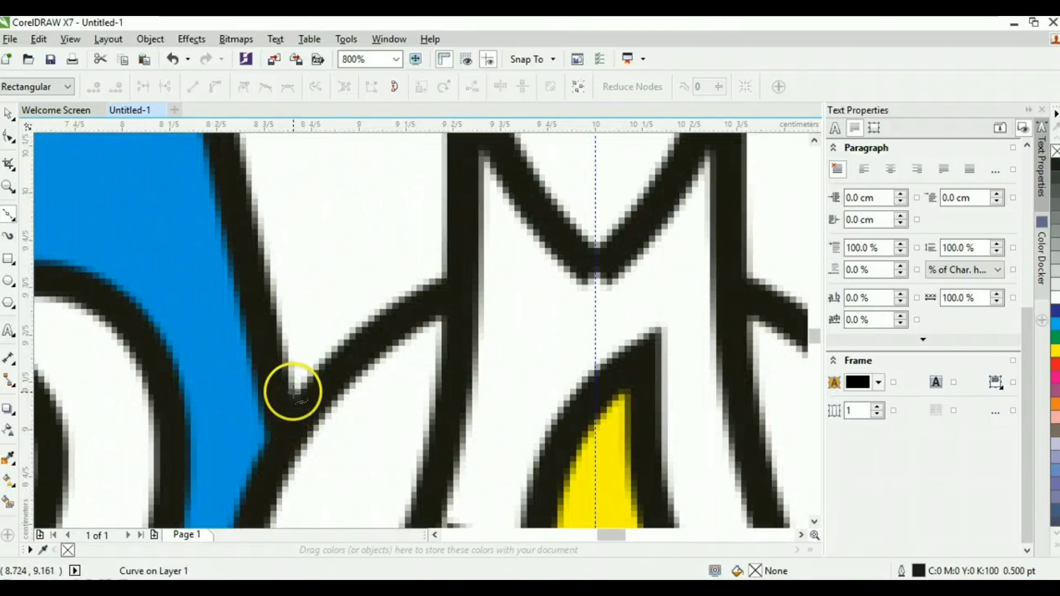
click(293, 390)
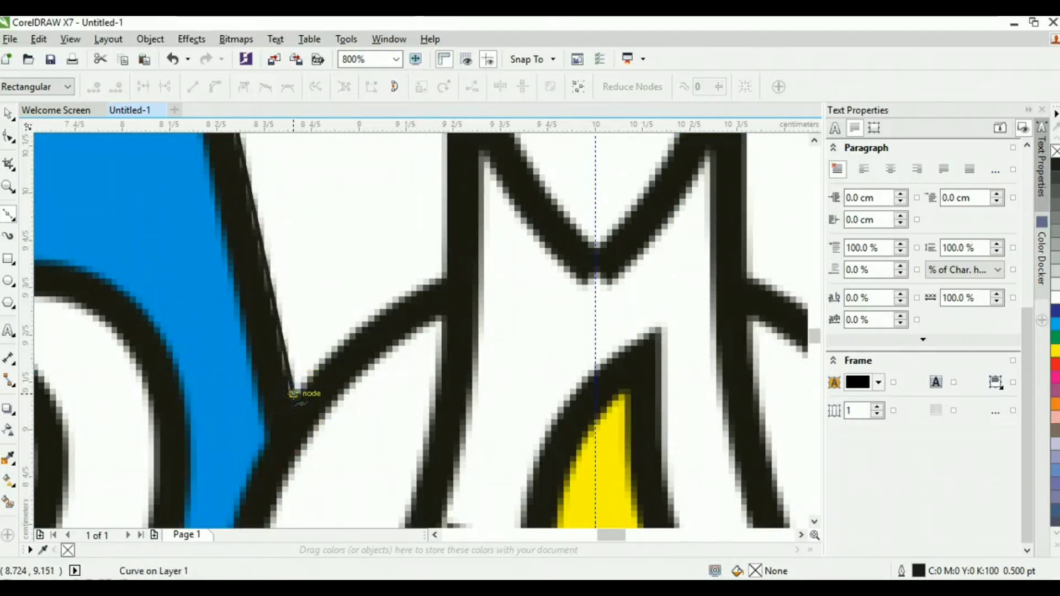
Trace the plume's lower edge and the left side of the pointed oval up to the guideline, and close the curve at its starting node.
click(444, 278)
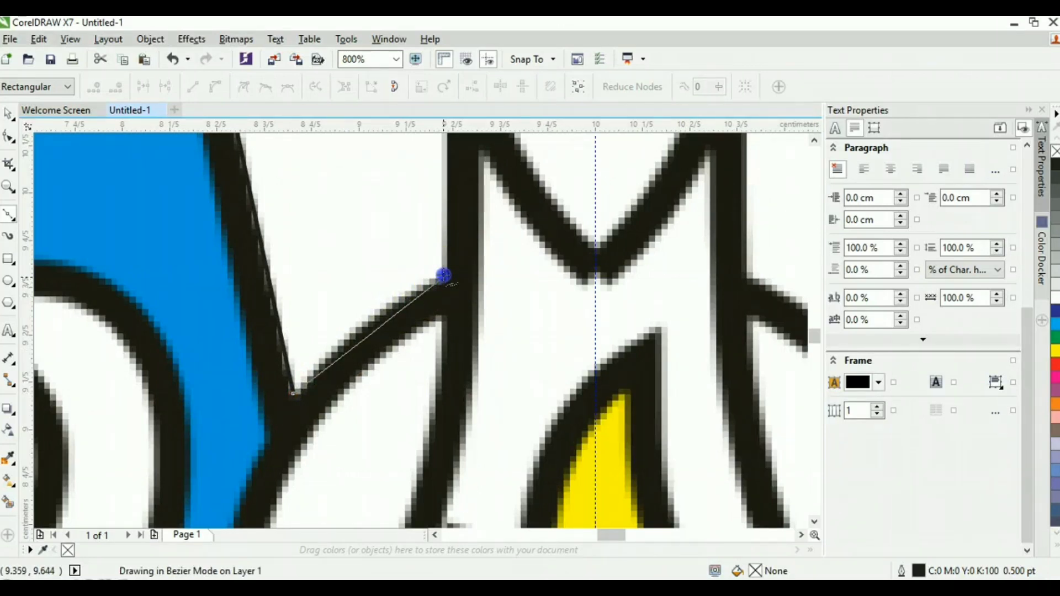
drag(444, 275, 481, 262)
scroll(482, 262, down, 5)
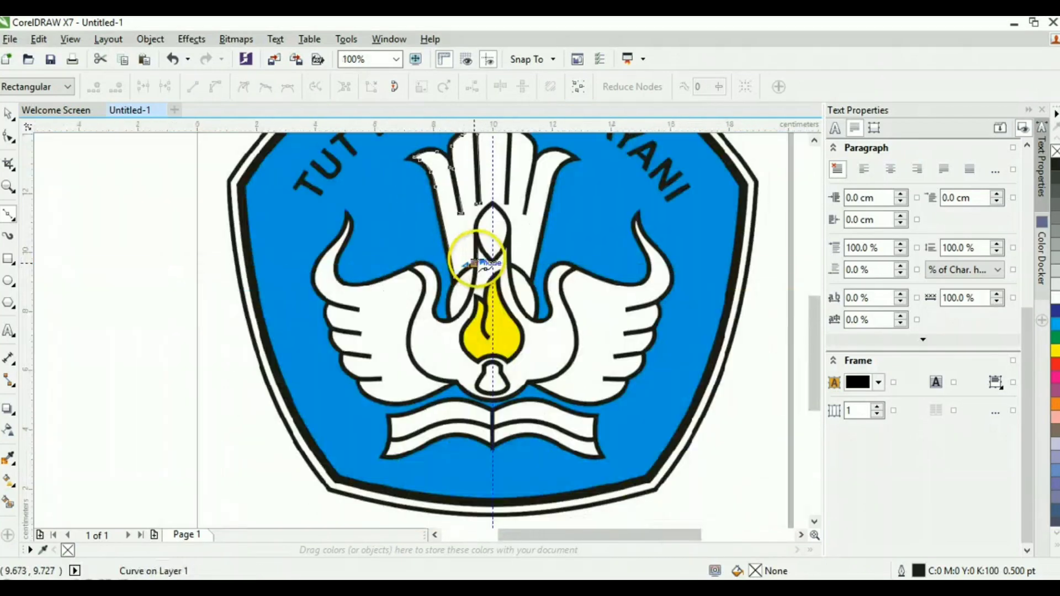
scroll(490, 225, up, 3)
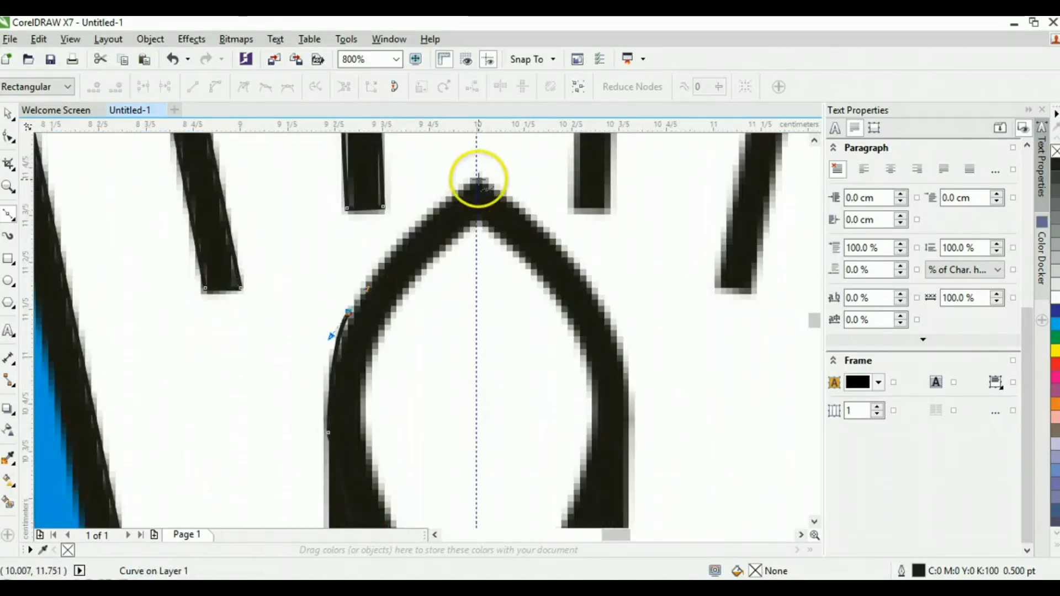
click(479, 179)
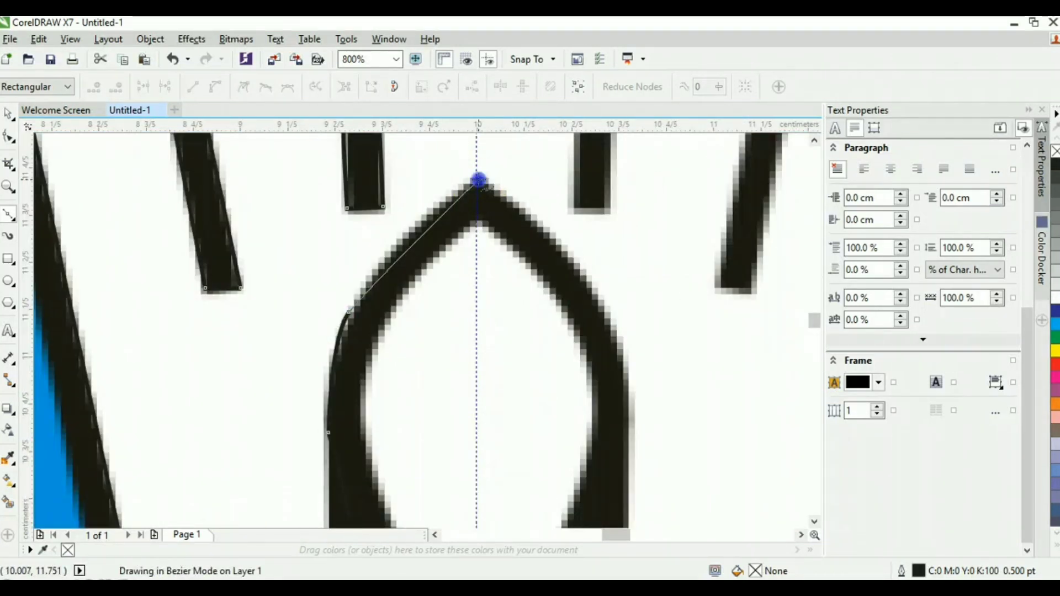
drag(479, 179, 544, 151)
scroll(545, 151, down, 2)
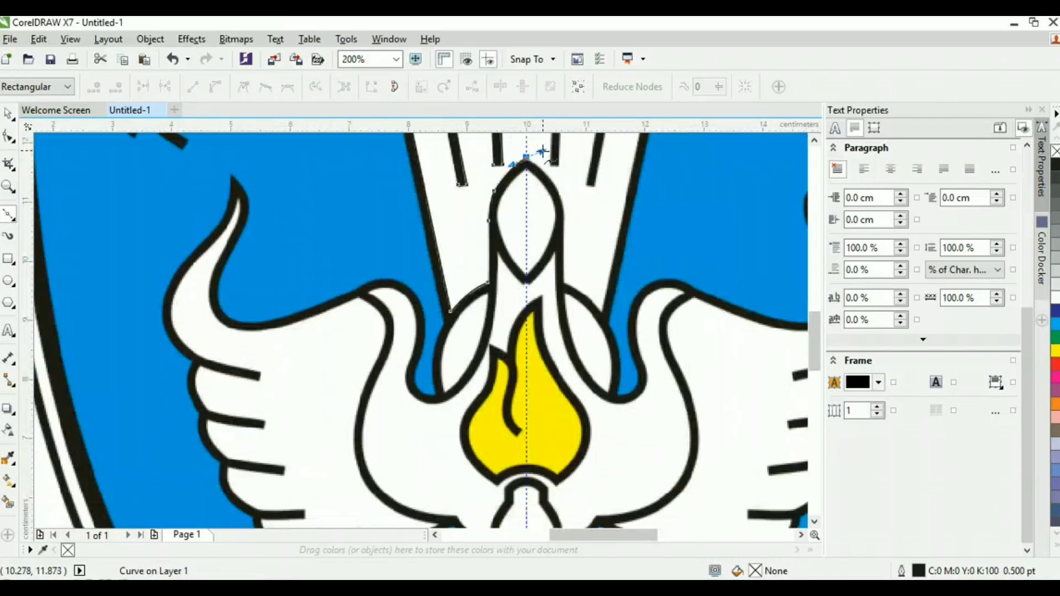
drag(817, 328, 819, 299)
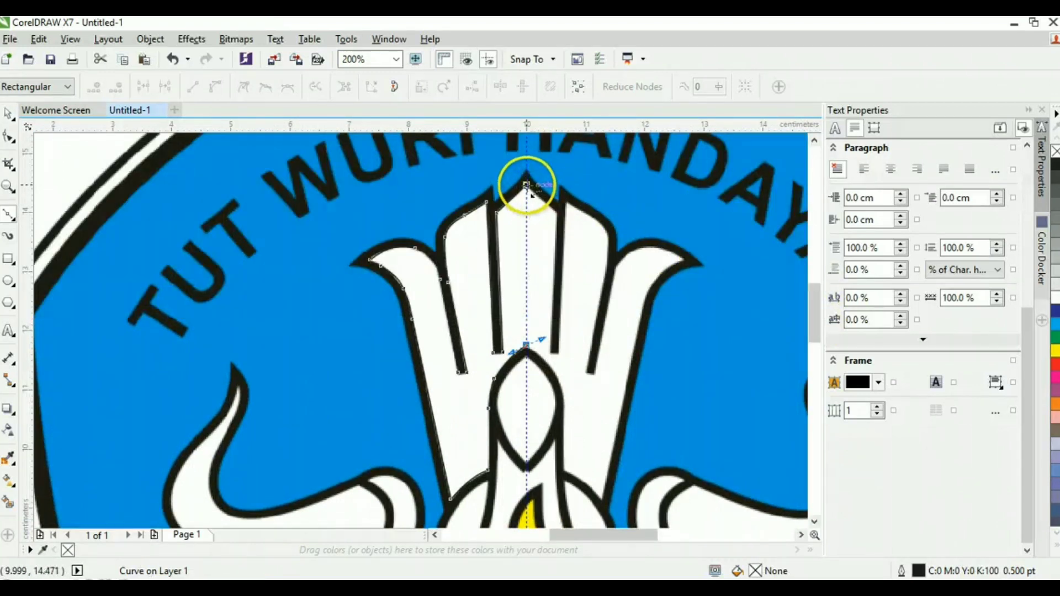
click(526, 185)
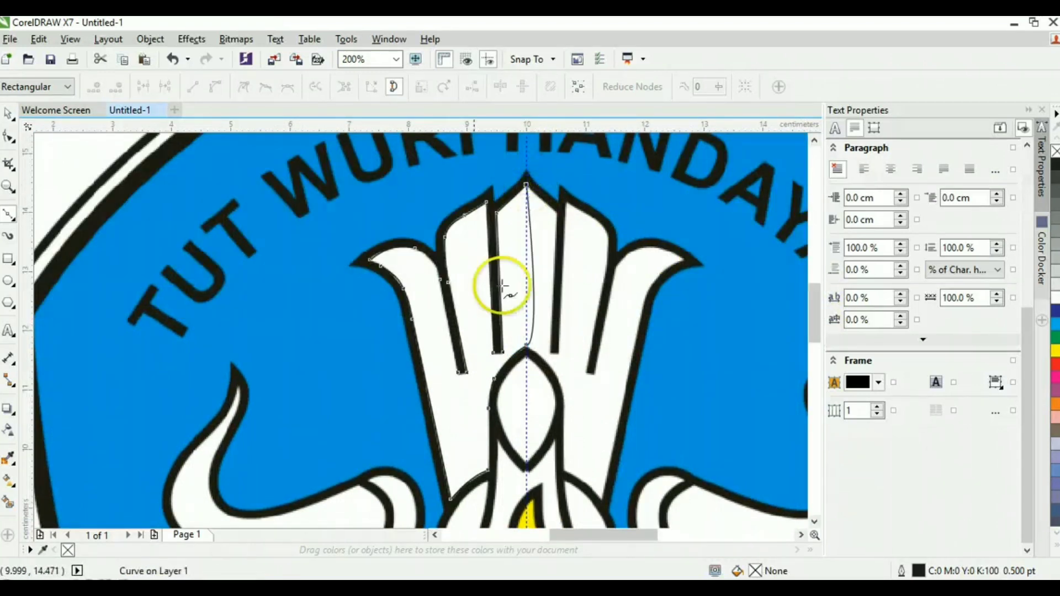
Colour the traced left half-plume's outline red and refine its nodes with the Shape tool.
click(8, 114)
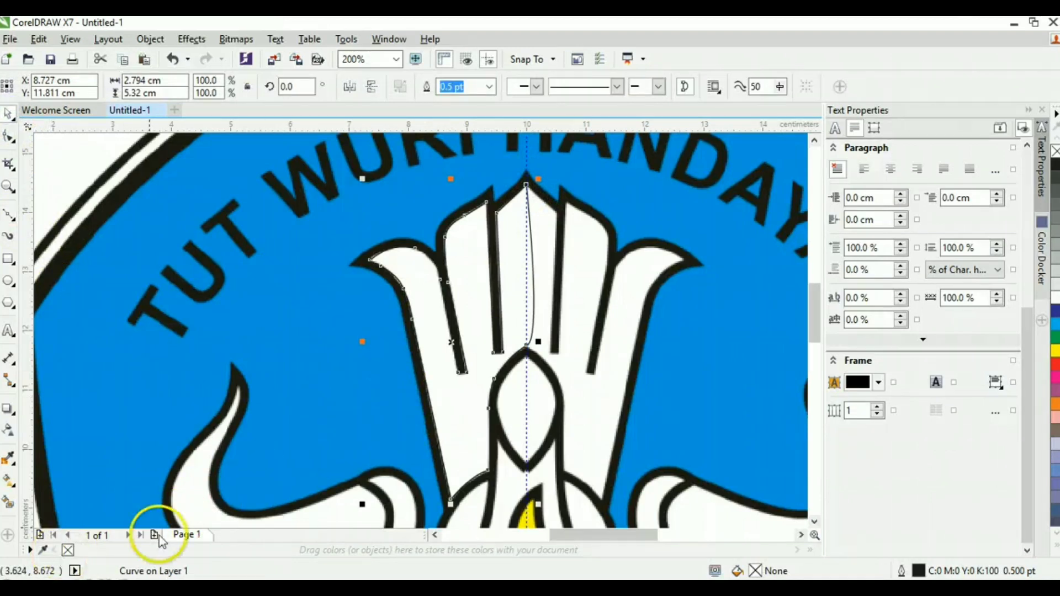
right_click(1055, 365)
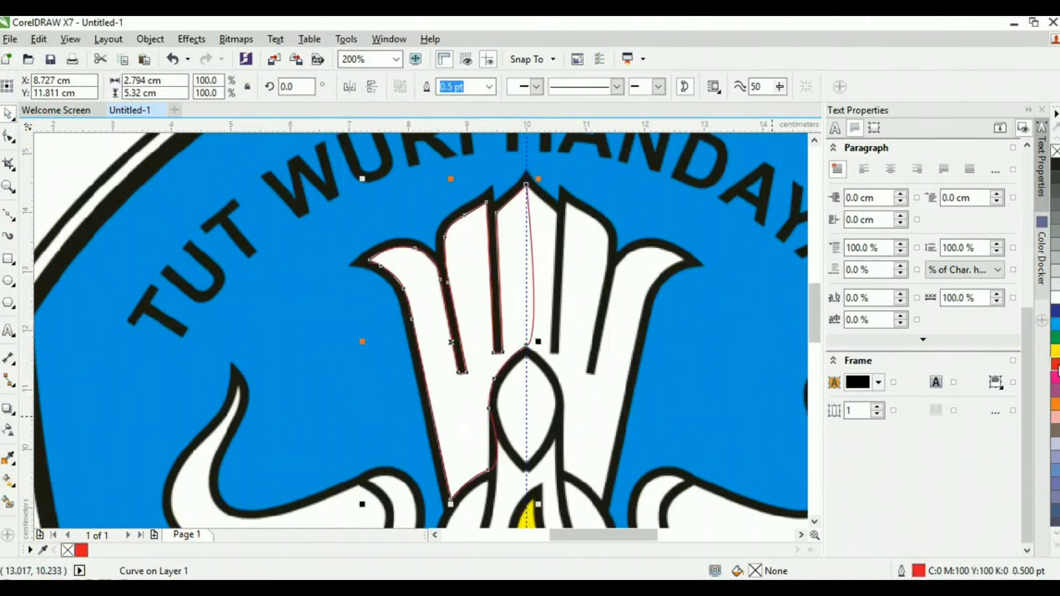
click(9, 138)
scroll(542, 200, up, 2)
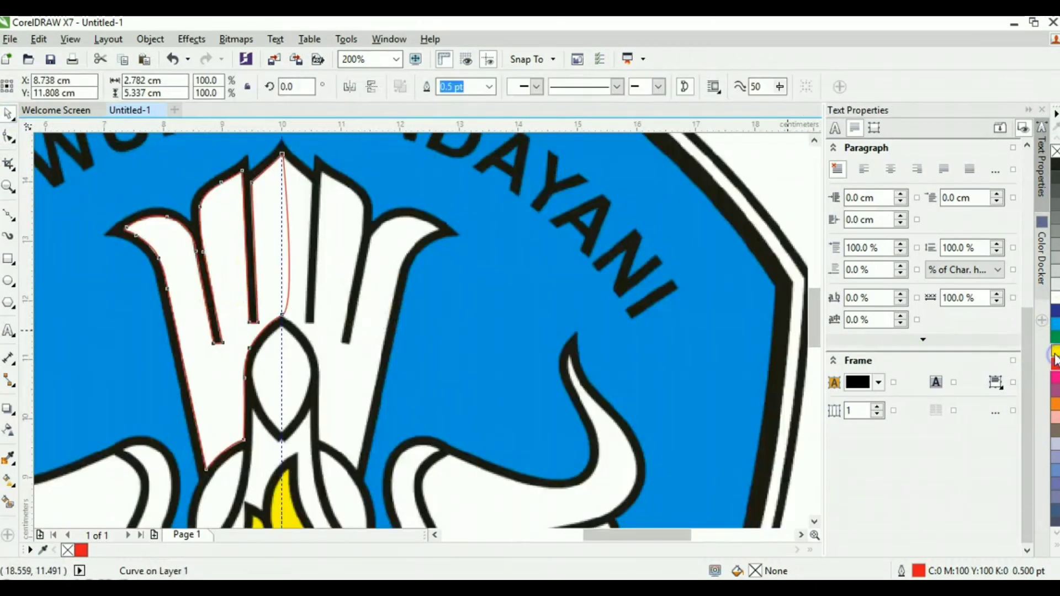
Fill the traced left half of the plume with yellow.
click(1056, 353)
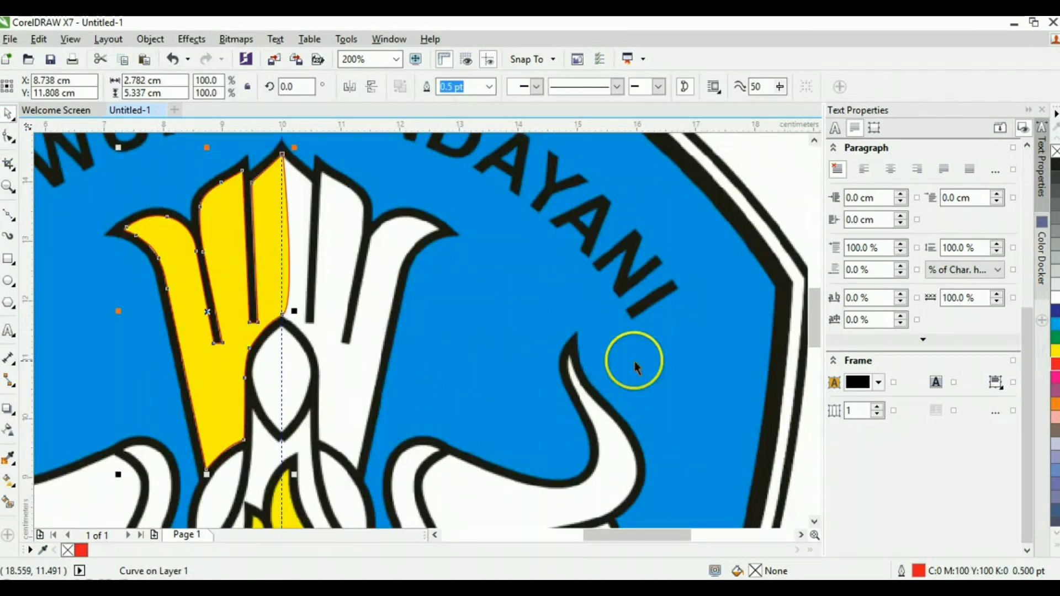
scroll(411, 358, down, 2)
scroll(355, 343, up, 1)
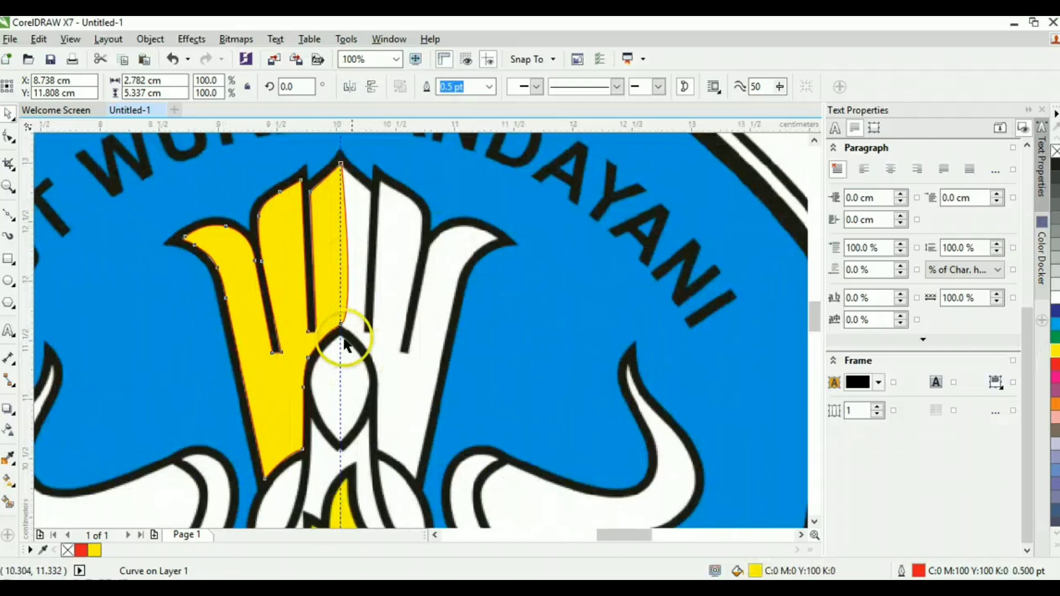
Duplicate the yellow left half-plume, mirror the copy horizontally, and move it onto the plume's right half at the guideline.
scroll(343, 350, down, 1)
scroll(333, 274, left, 1)
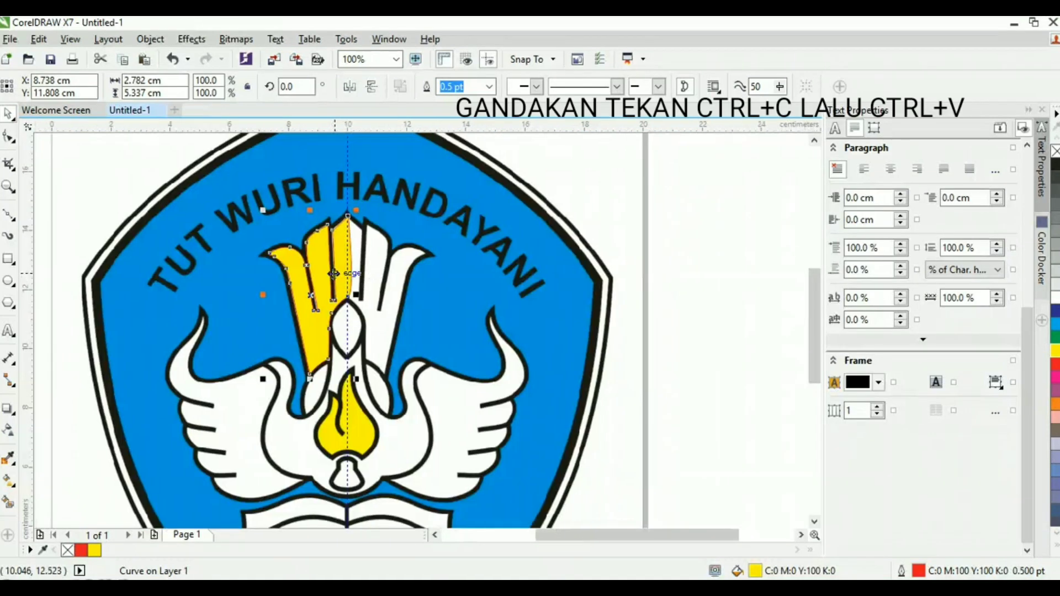
click(349, 89)
drag(311, 291, 388, 300)
scroll(362, 307, up, 3)
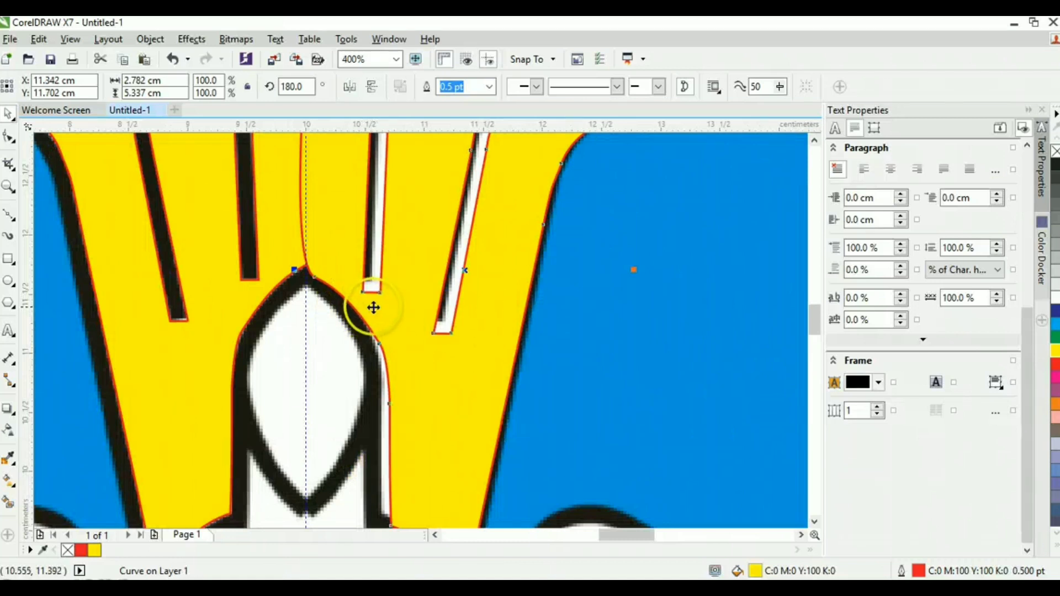
key(Left)
key(Left)
key(Left)
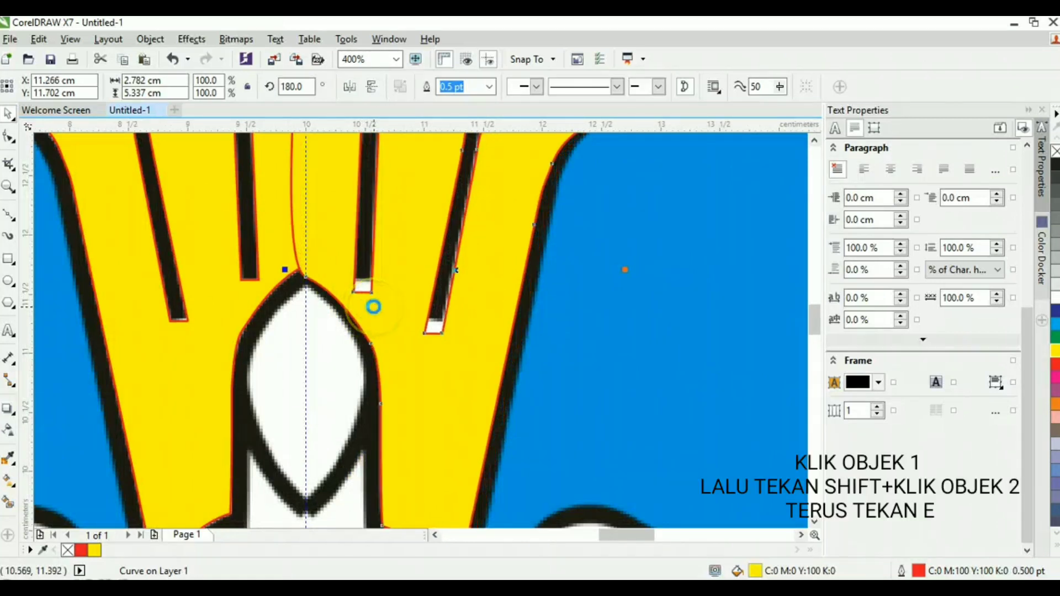
Align the two plume halves level with each other and weld them into one shape.
click(229, 298)
shift+click(227, 302)
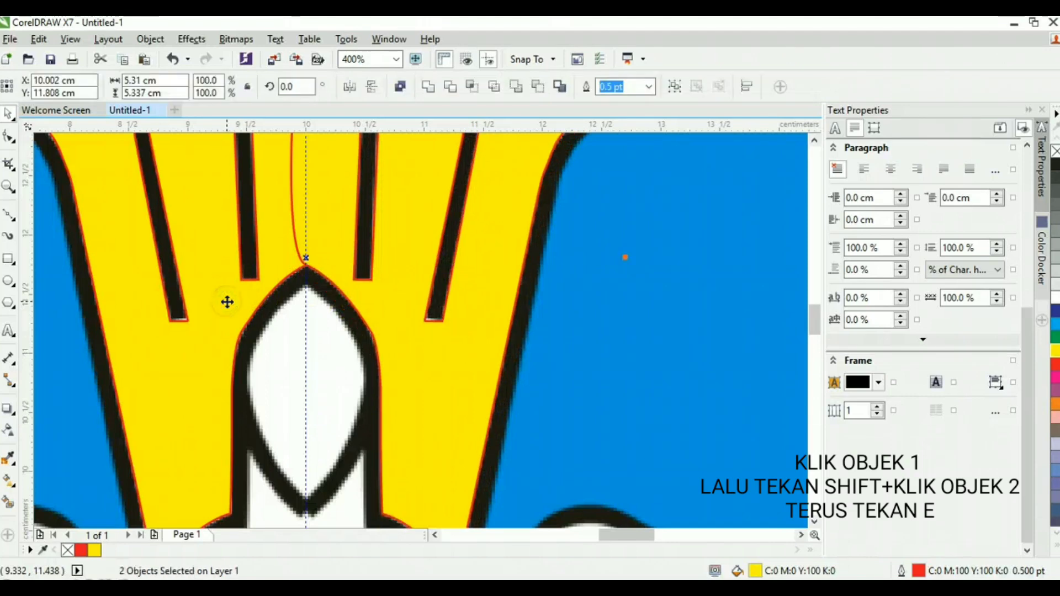
scroll(230, 301, down, 2)
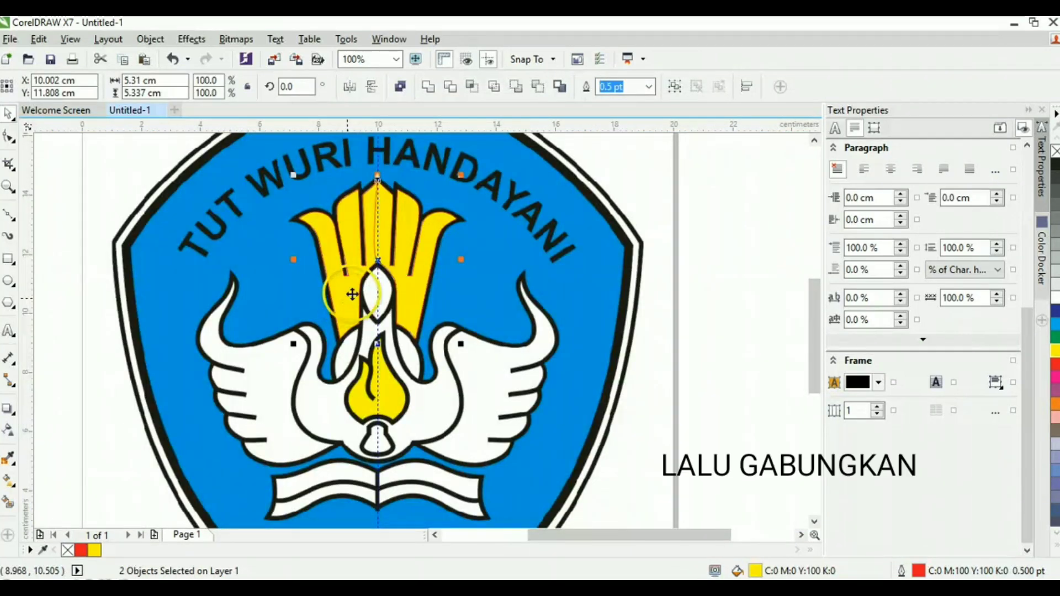
click(428, 89)
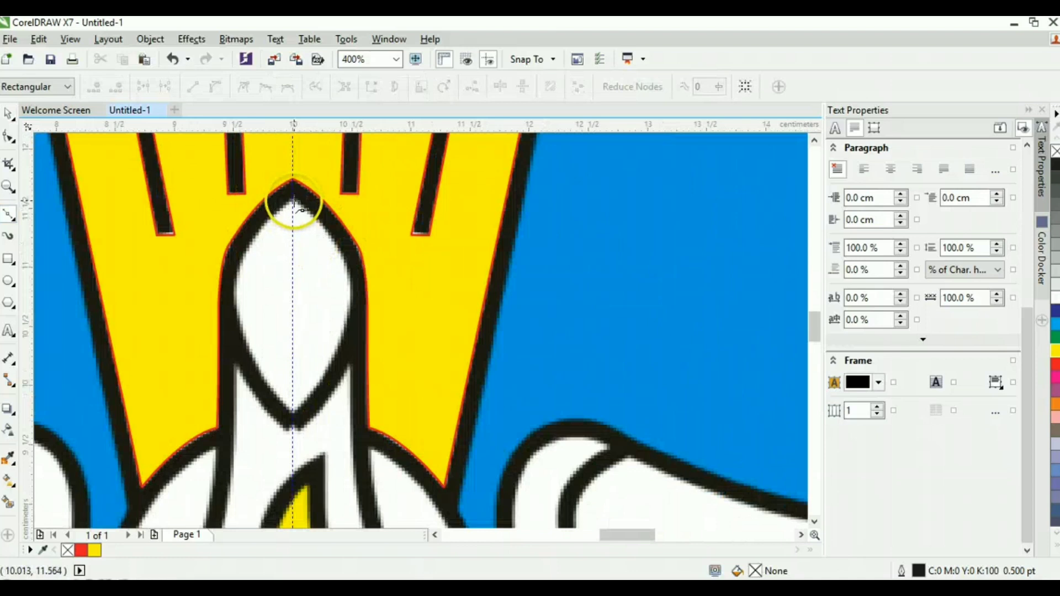
Trace the left half of the pointed oval as a closed Bézier curve and refine its nodes with the Shape tool.
scroll(295, 207, up, 1)
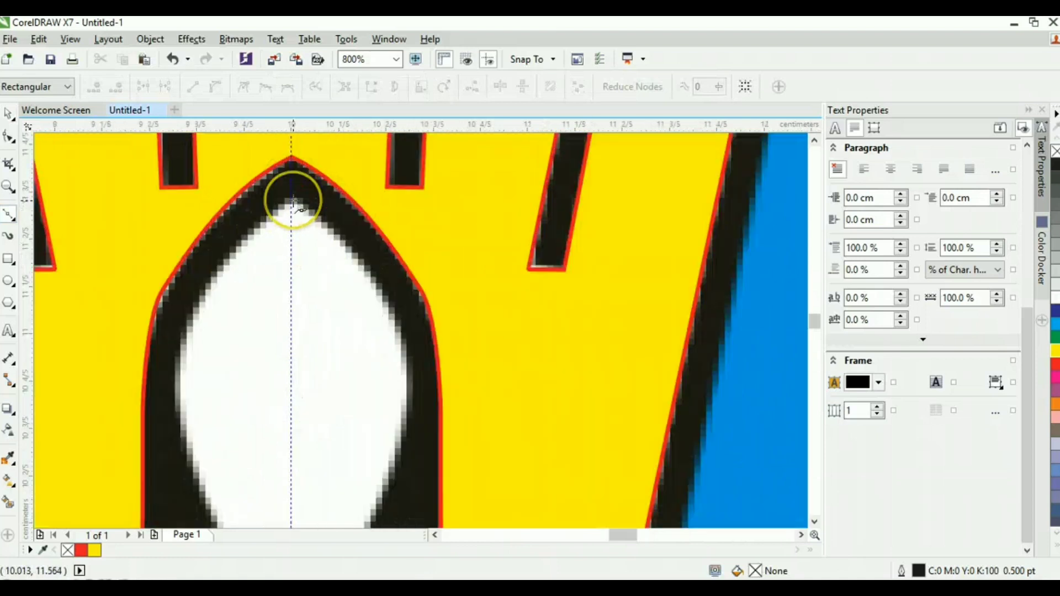
click(293, 201)
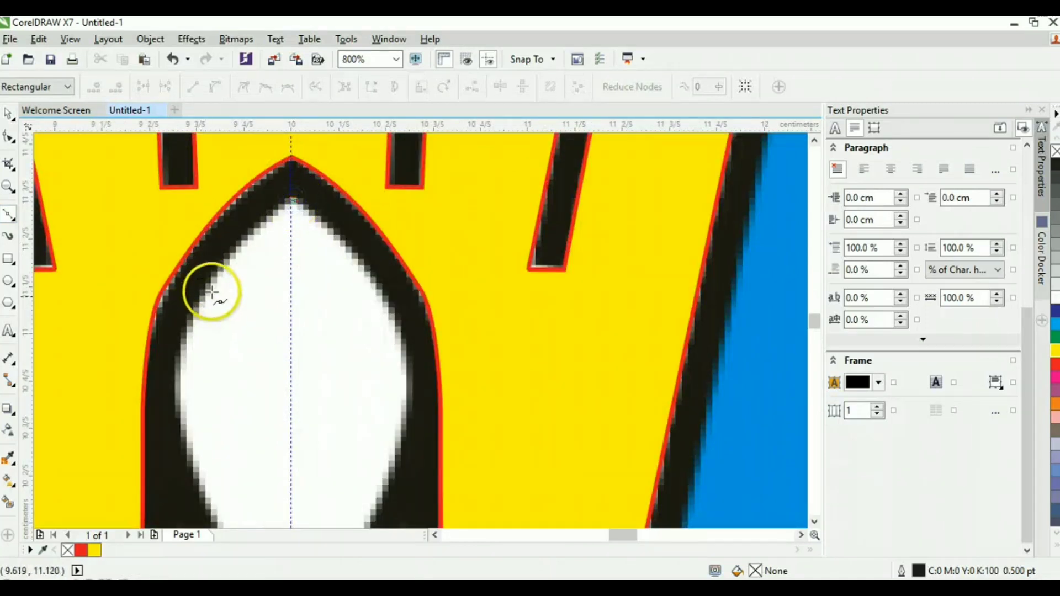
drag(227, 263, 221, 276)
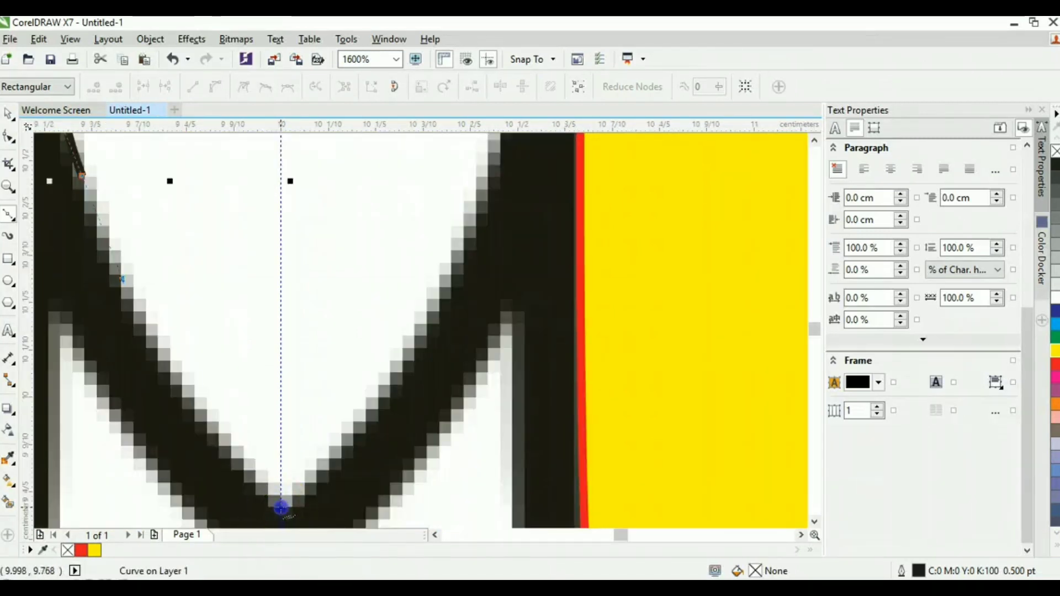
mouse_move(281, 507)
mouse_down()
mouse_move(350, 518)
mouse_move(334, 515)
mouse_move(360, 507)
mouse_move(348, 487)
mouse_move(358, 487)
mouse_move(379, 499)
mouse_move(384, 517)
mouse_move(372, 530)
mouse_move(350, 489)
mouse_move(412, 495)
mouse_up()
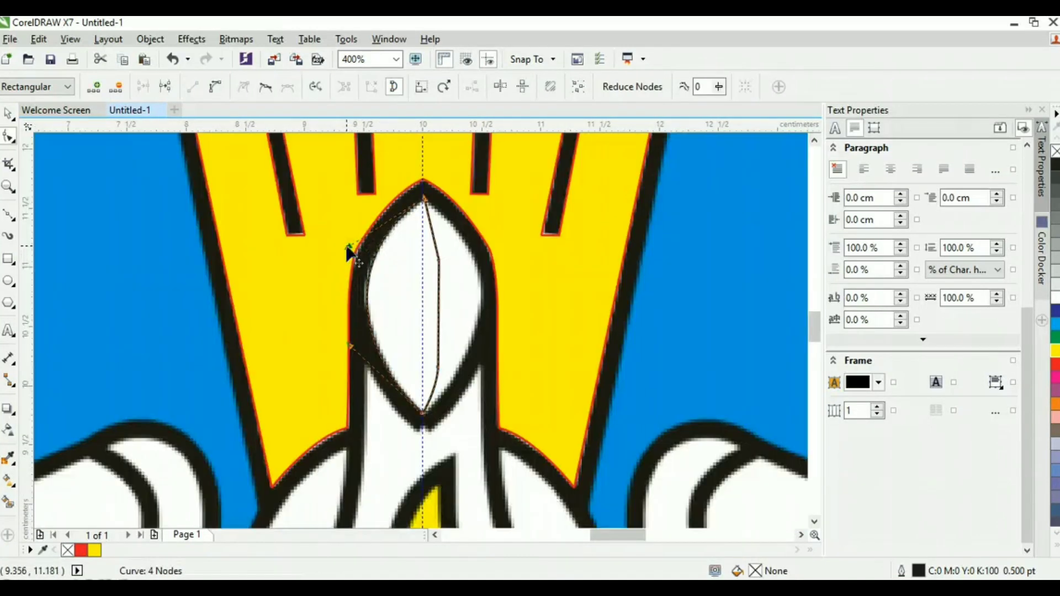
drag(345, 250, 343, 248)
Duplicate and horizontally mirror the half-oval, place the copy on the oval's right side, and weld the two halves.
click(8, 114)
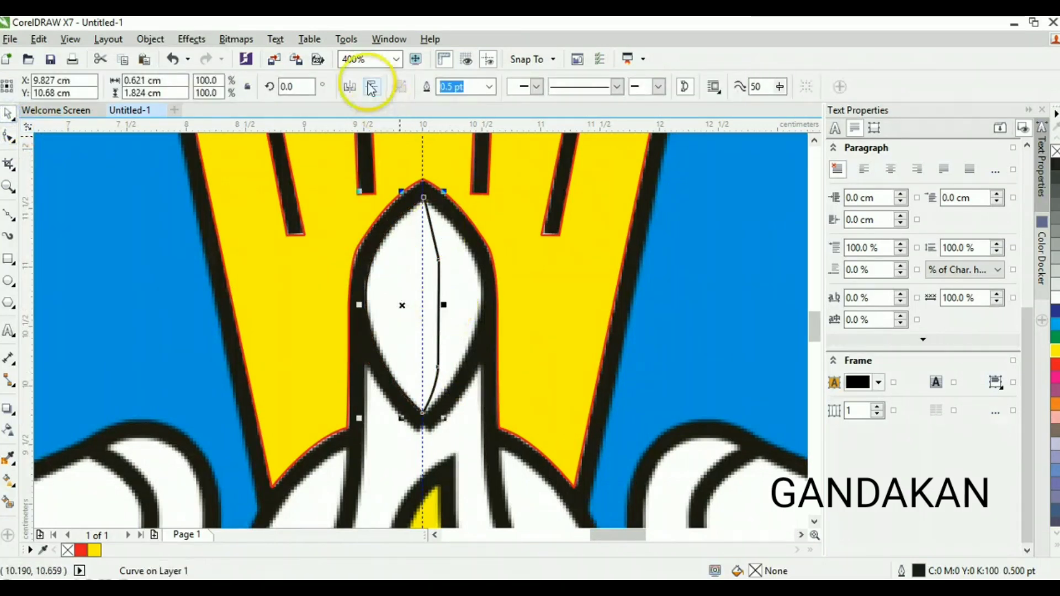
click(350, 87)
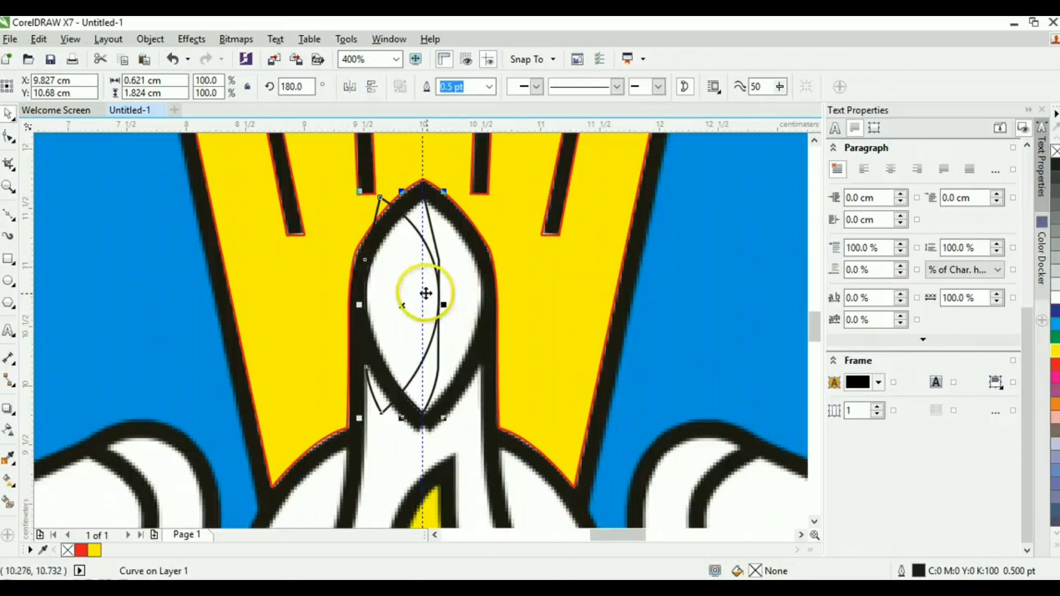
drag(426, 294, 466, 291)
shift+click(389, 309)
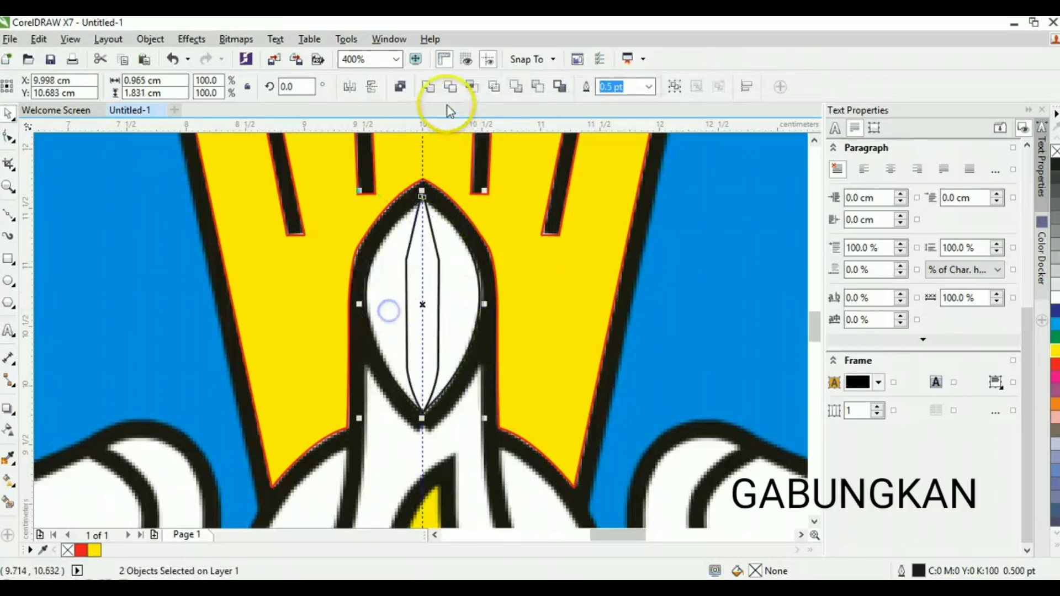
click(427, 87)
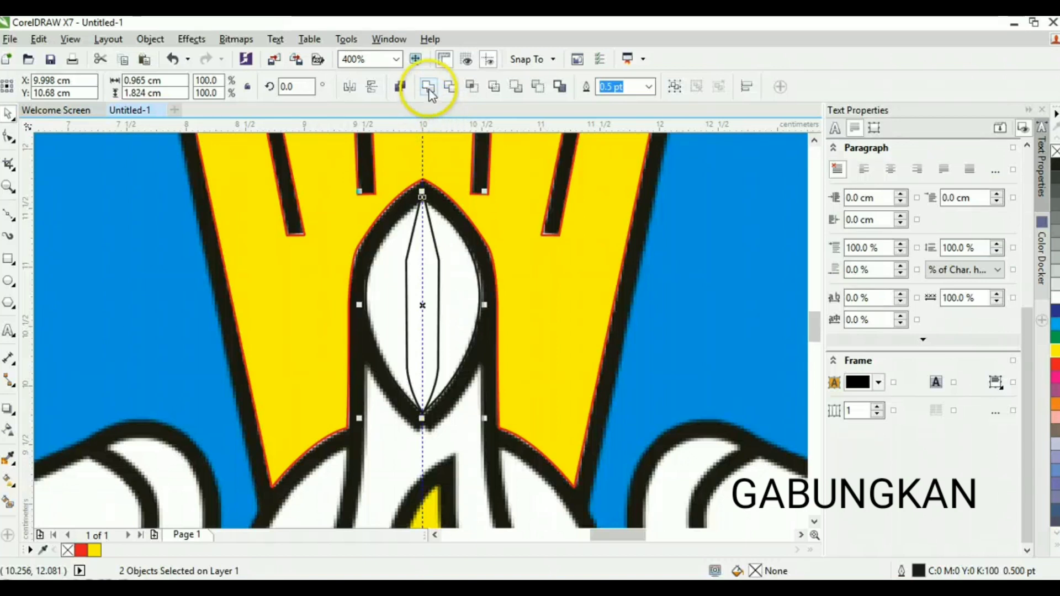
Give the welded pointed oval a red outline and a yellow fill.
click(8, 114)
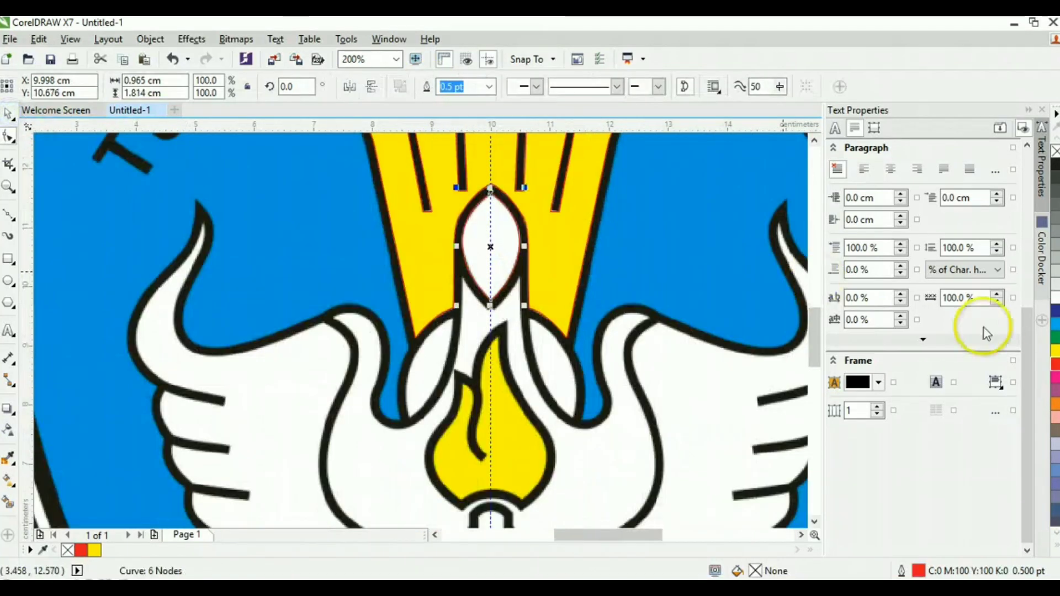
click(1055, 351)
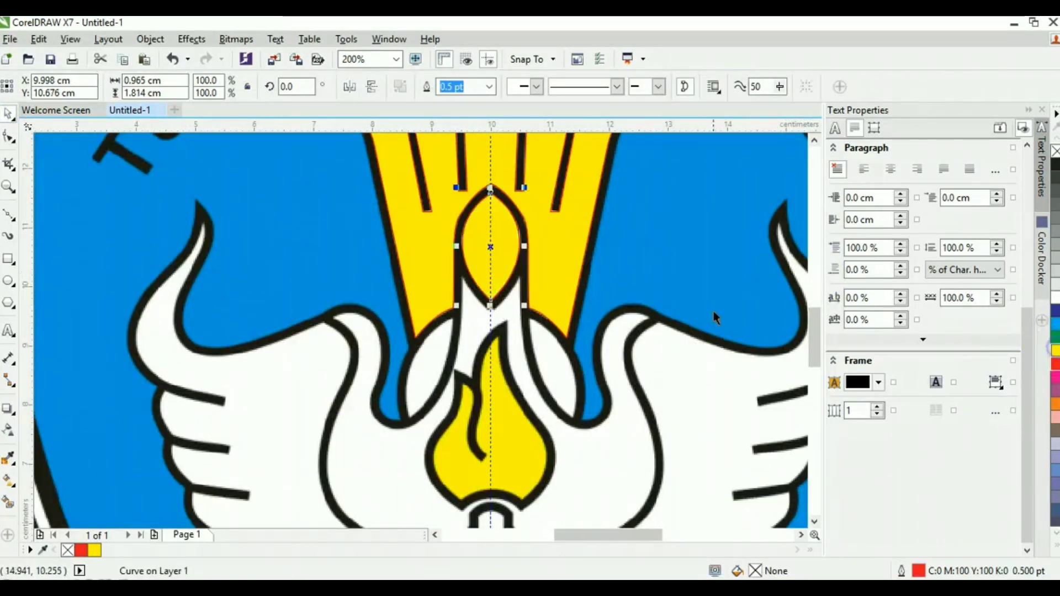
click(663, 250)
Draw a circle about 2.84 cm wide over the flame, matching the outer leaf curves, and centre it horizontally on the plume.
scroll(503, 206, up, 1)
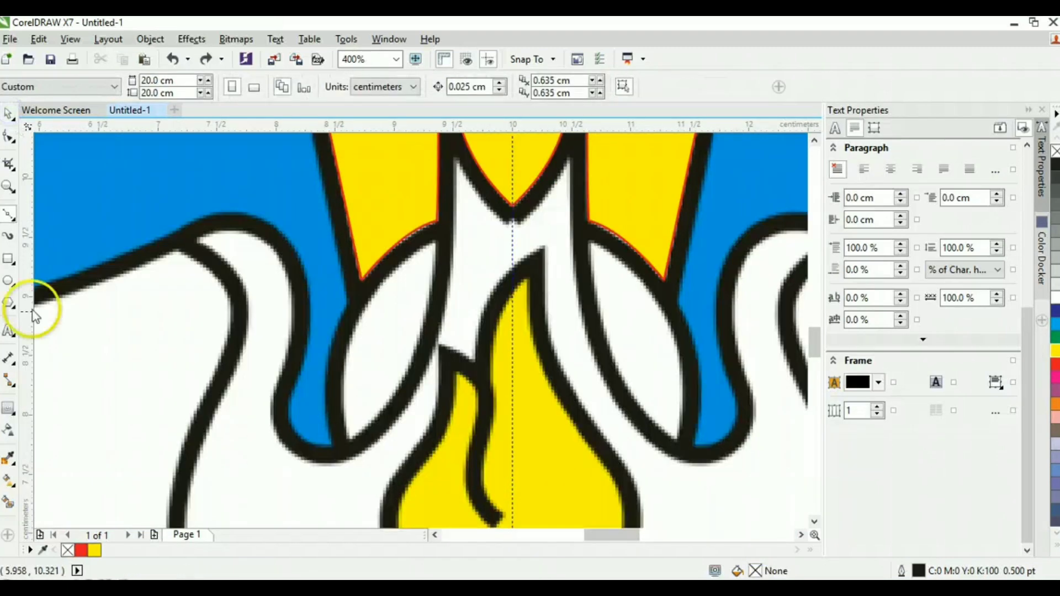
click(8, 281)
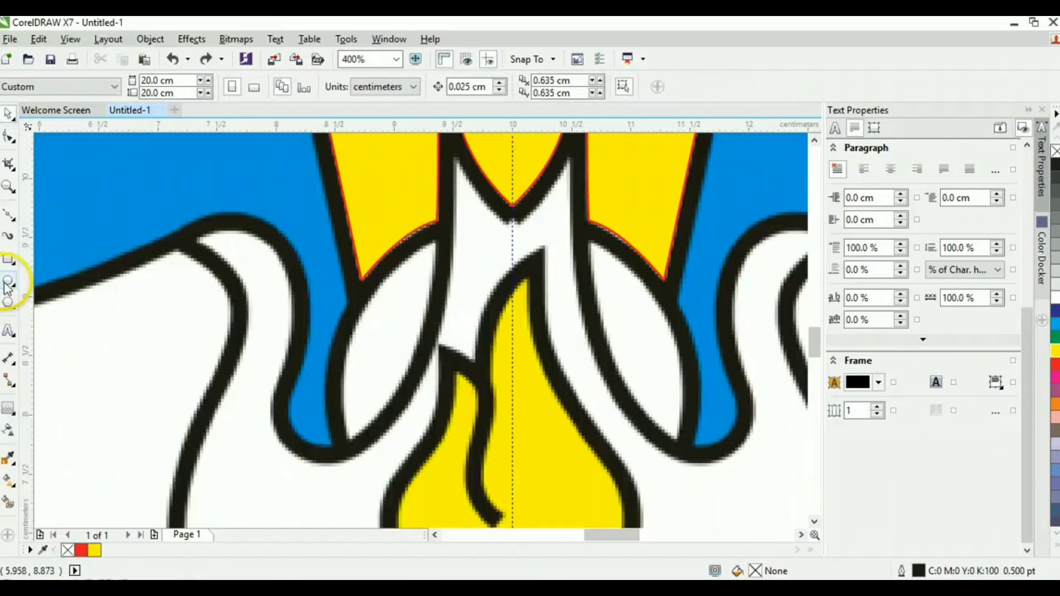
drag(411, 265, 685, 507)
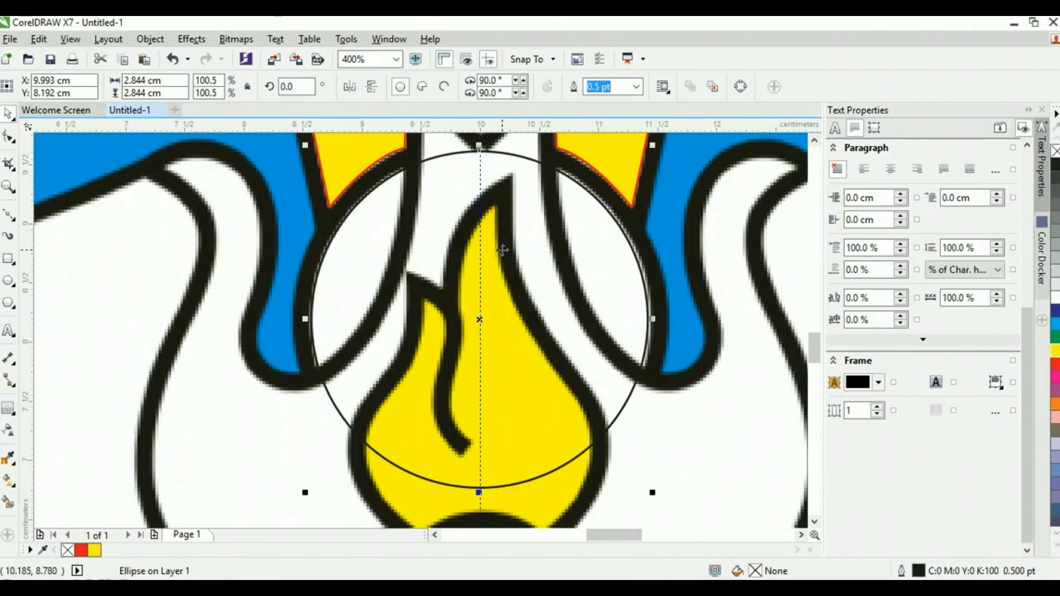
key(Up)
scroll(491, 238, down, 1)
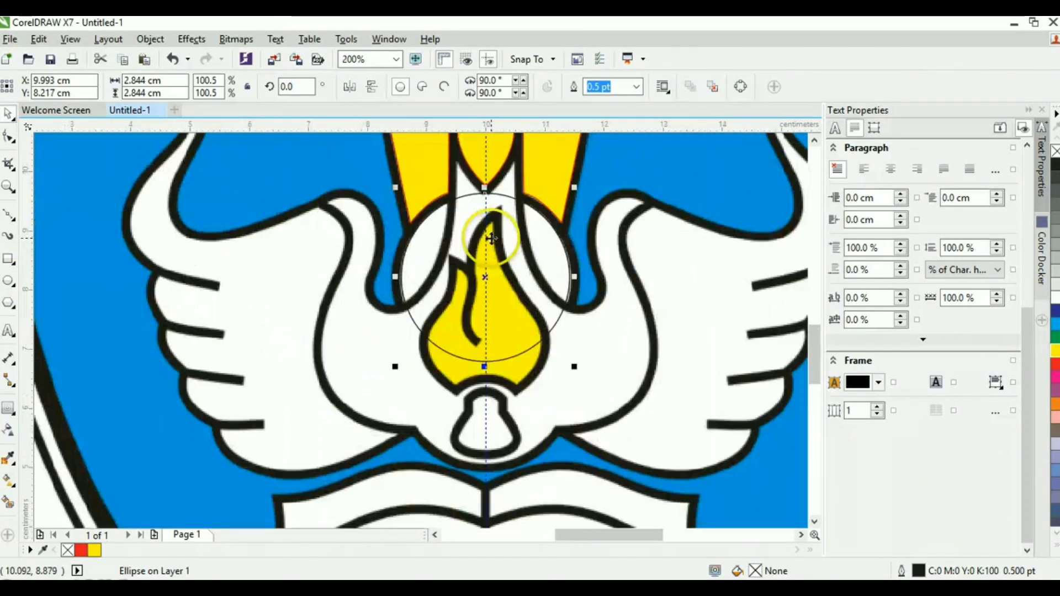
shift+click(499, 153)
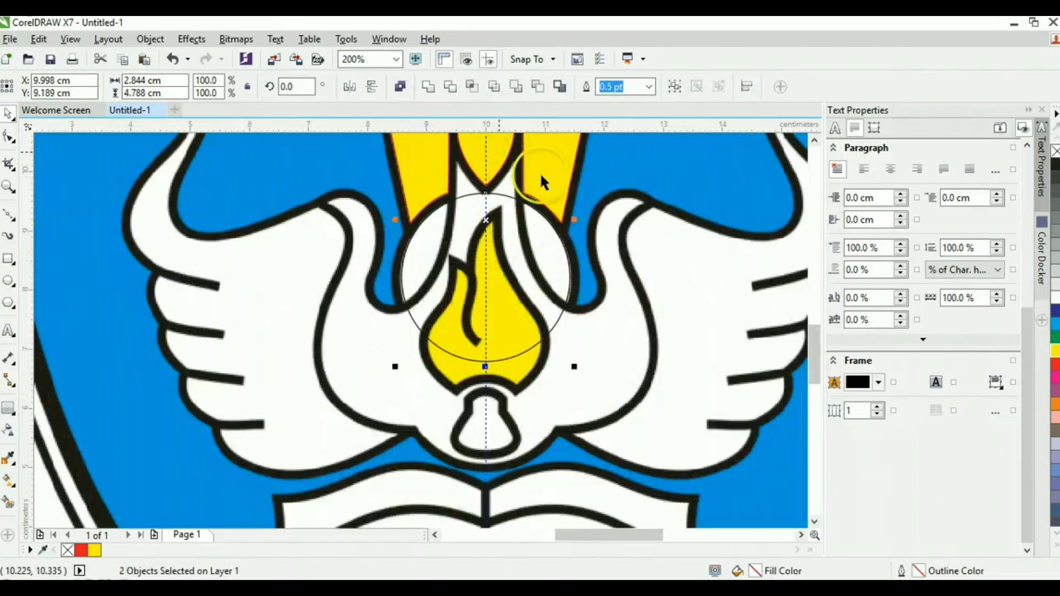
click(622, 177)
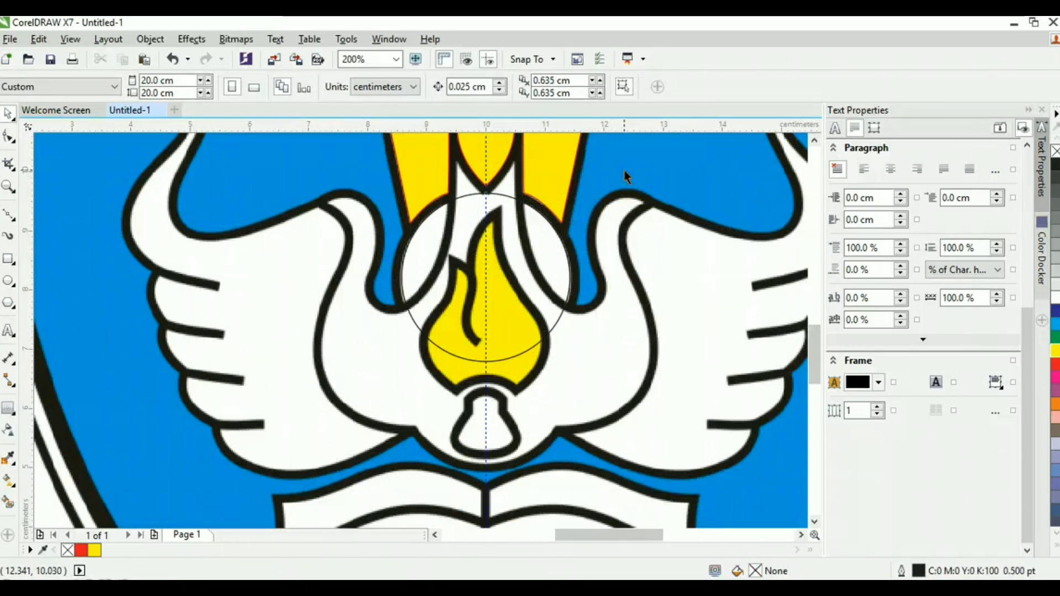
Make two larger circles about 4.63 cm wide from copies of the central circle, placing one over each wing along the leaves' inner curves.
click(558, 268)
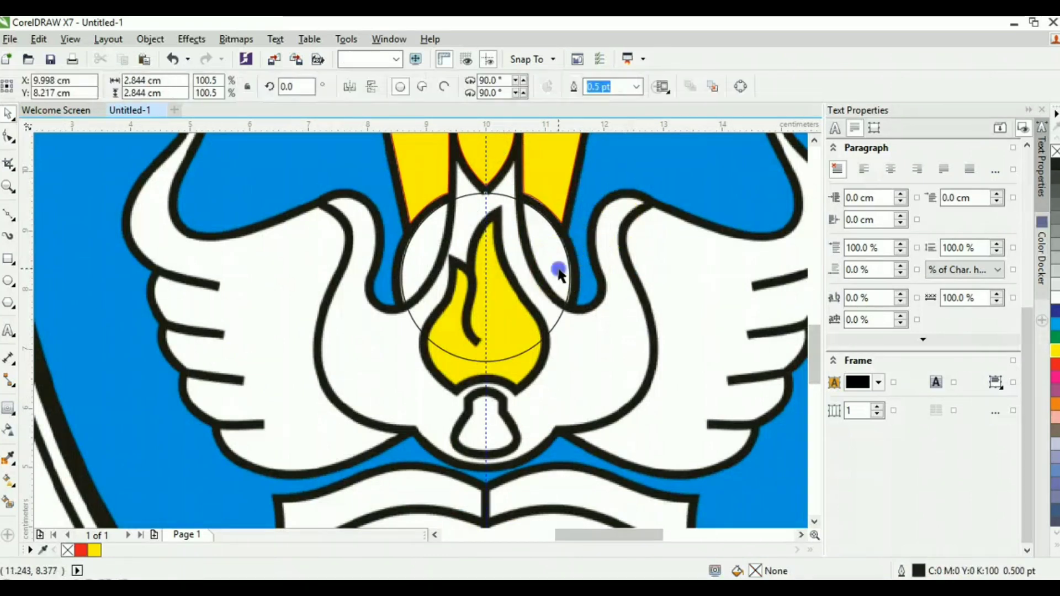
key(ctrl+d)
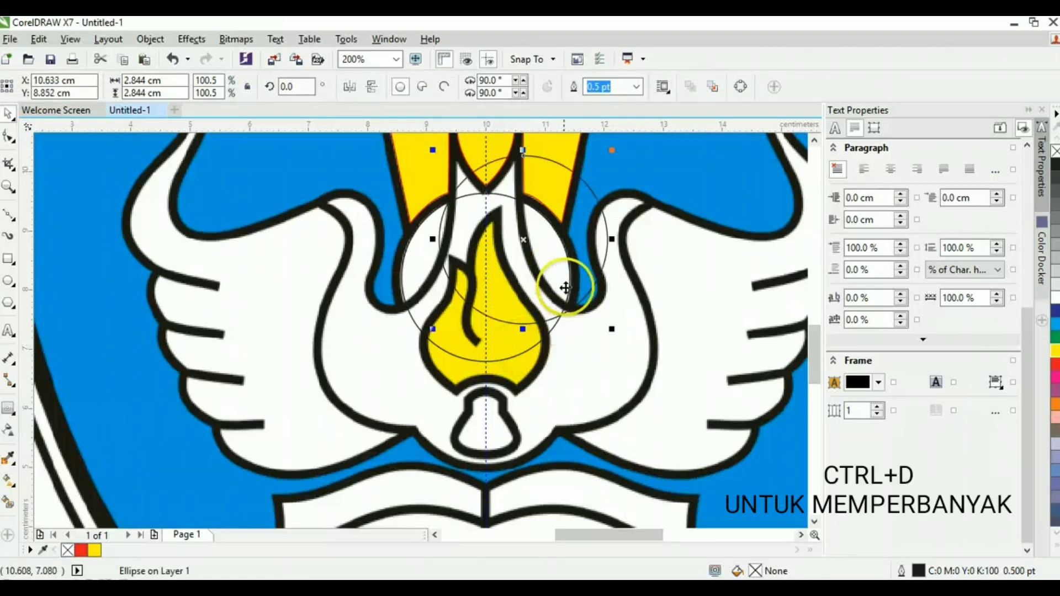
drag(598, 239, 681, 226)
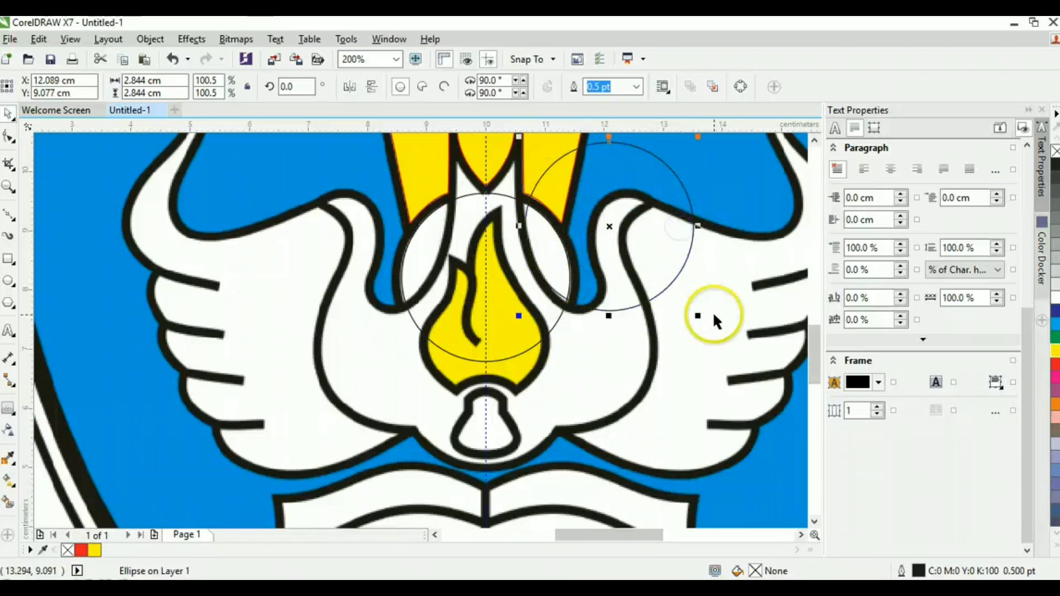
drag(698, 315, 698, 317)
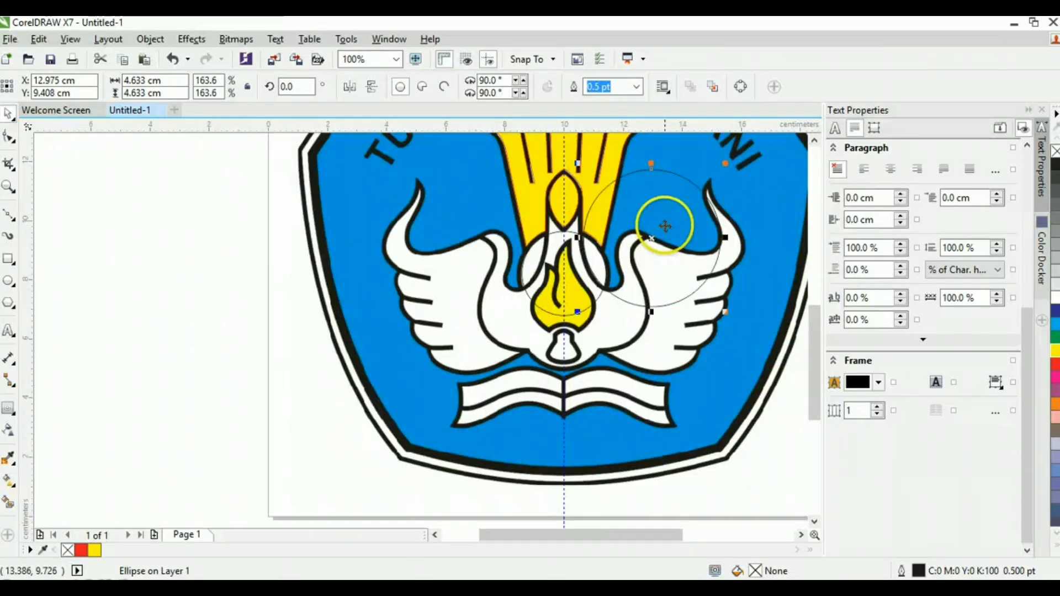
scroll(665, 226, up, 1)
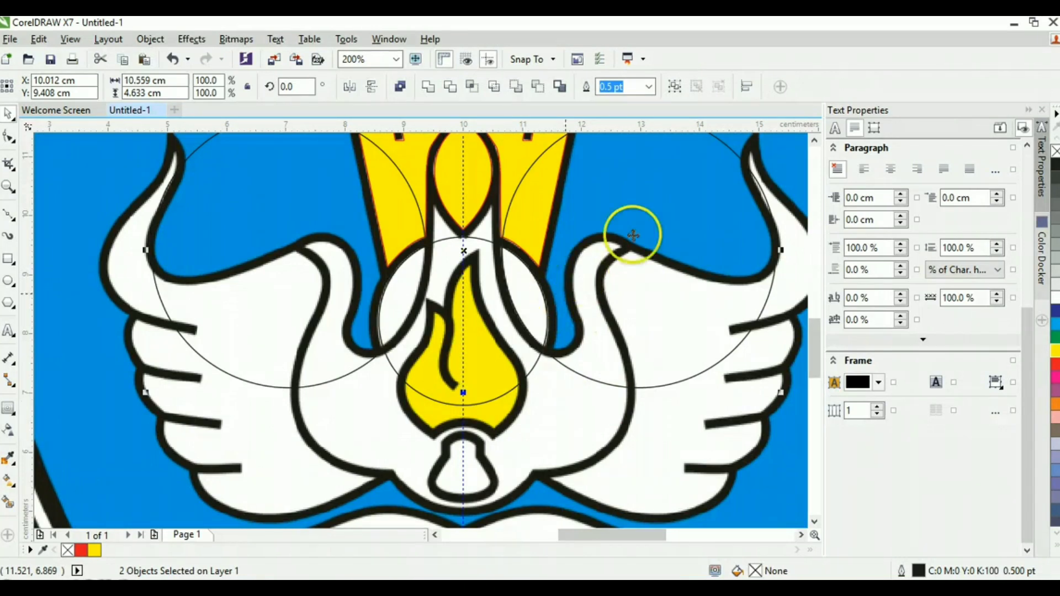
click(96, 228)
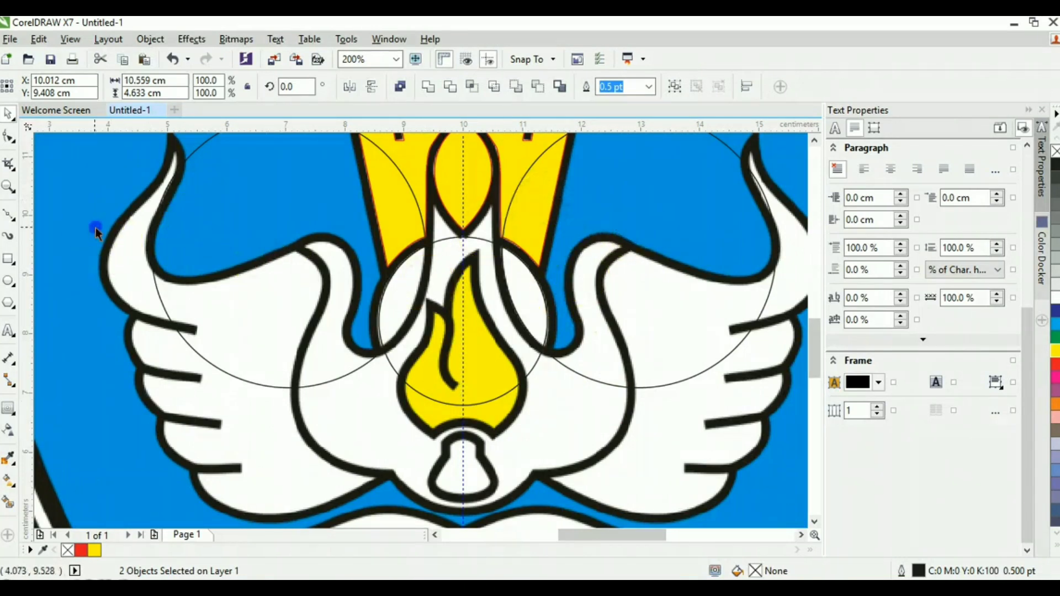
Create the left leaf from the intersection of the left large circle and the central circle, and delete the left large circle.
click(285, 243)
shift+click(467, 326)
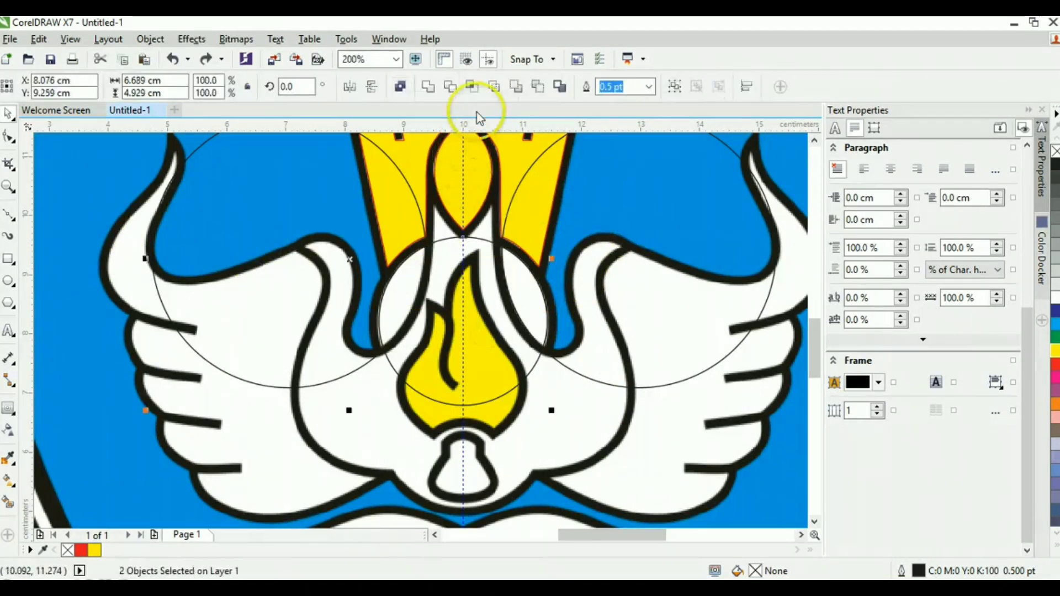
click(472, 86)
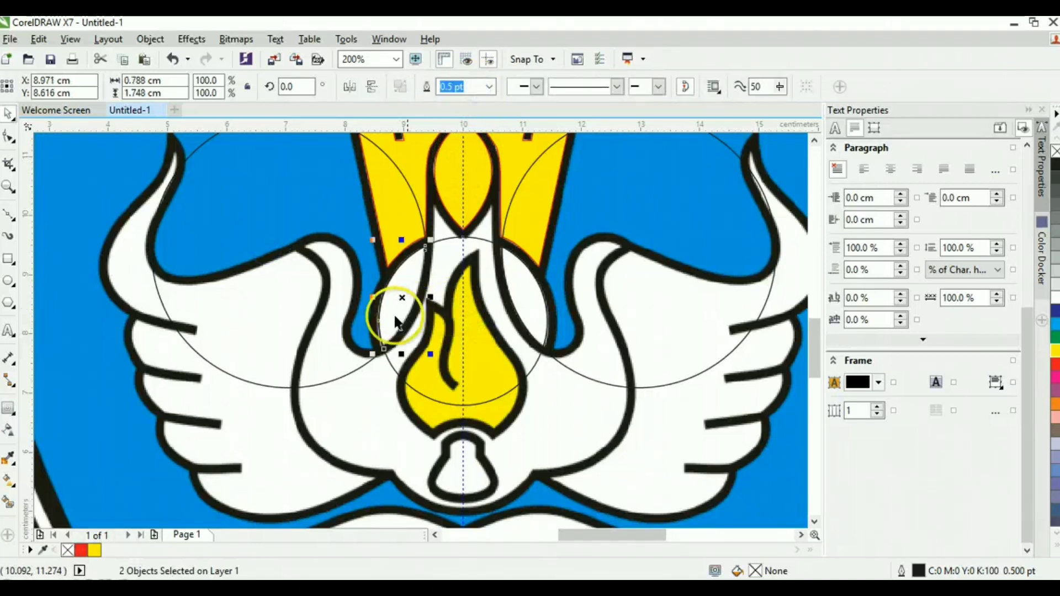
click(310, 305)
key(Delete)
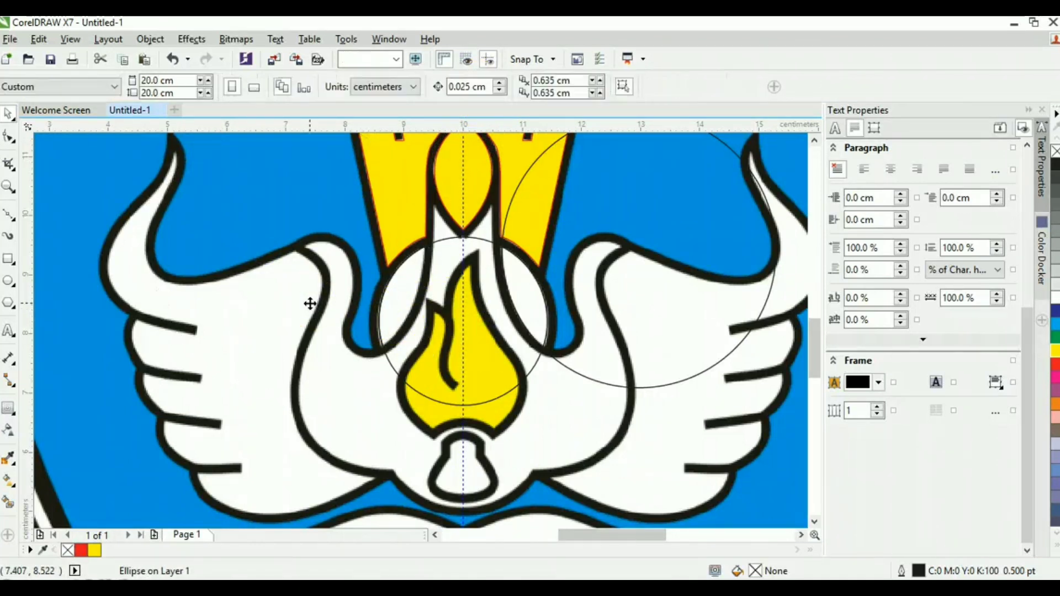
click(417, 305)
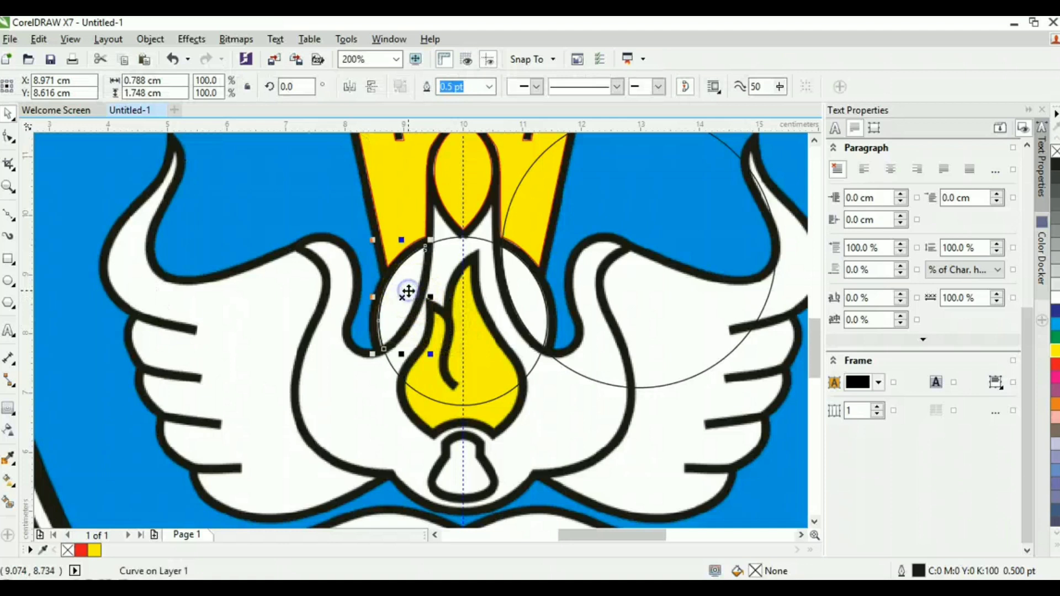
drag(407, 293, 366, 288)
key(ctrl+z)
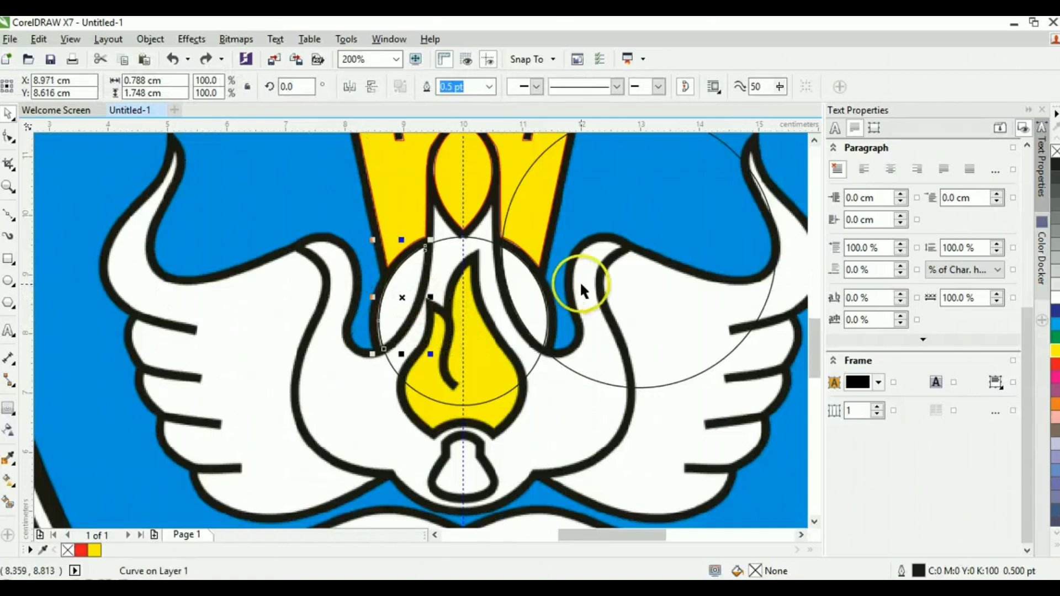
Create the right leaf from the intersection of the right large circle and the central circle, and delete both circles.
click(581, 284)
shift+click(503, 341)
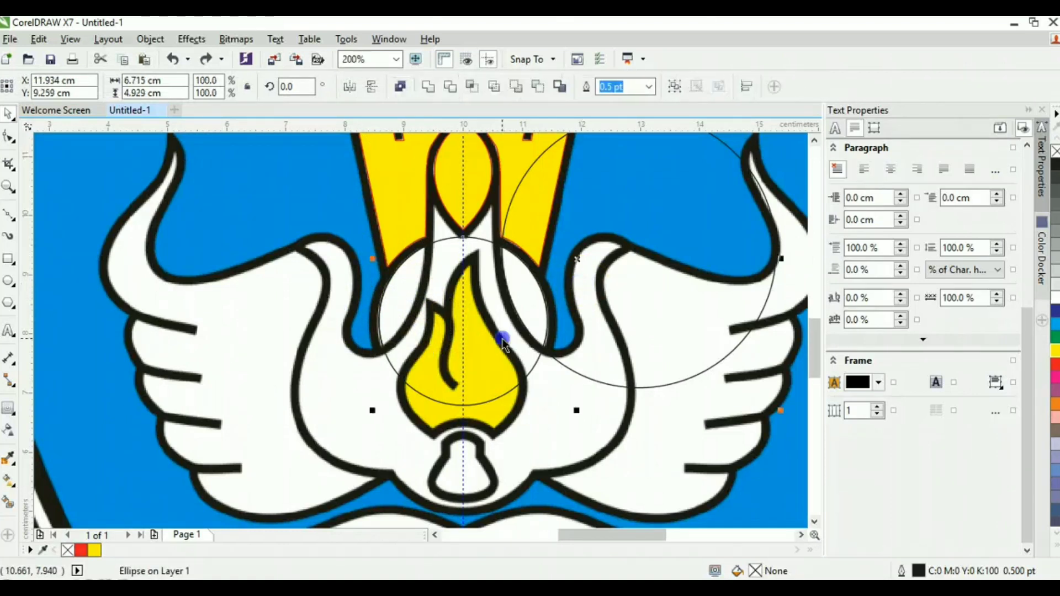
click(472, 91)
click(620, 228)
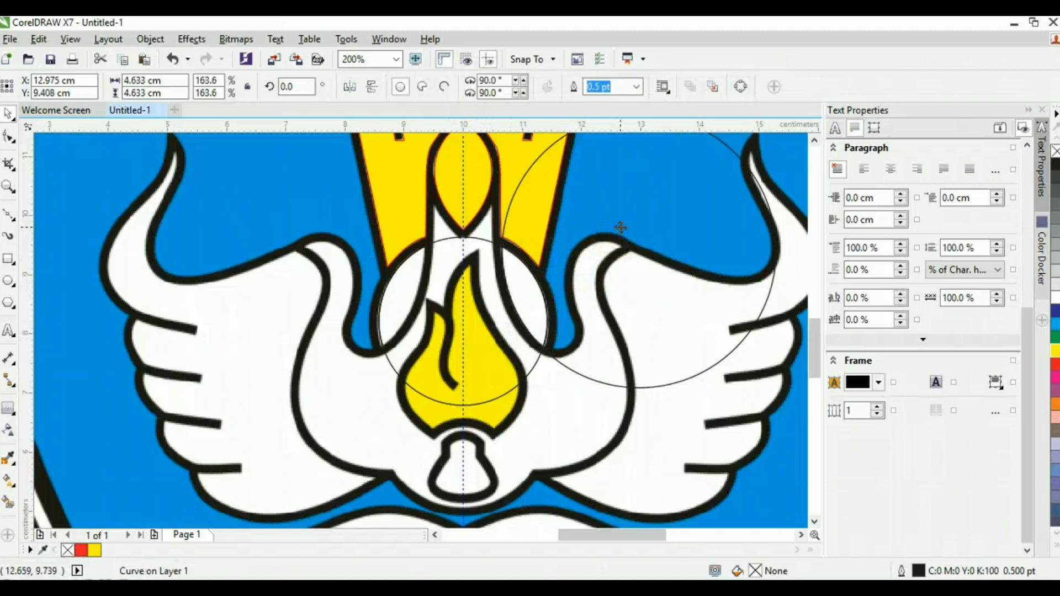
key(Delete)
click(490, 401)
key(Delete)
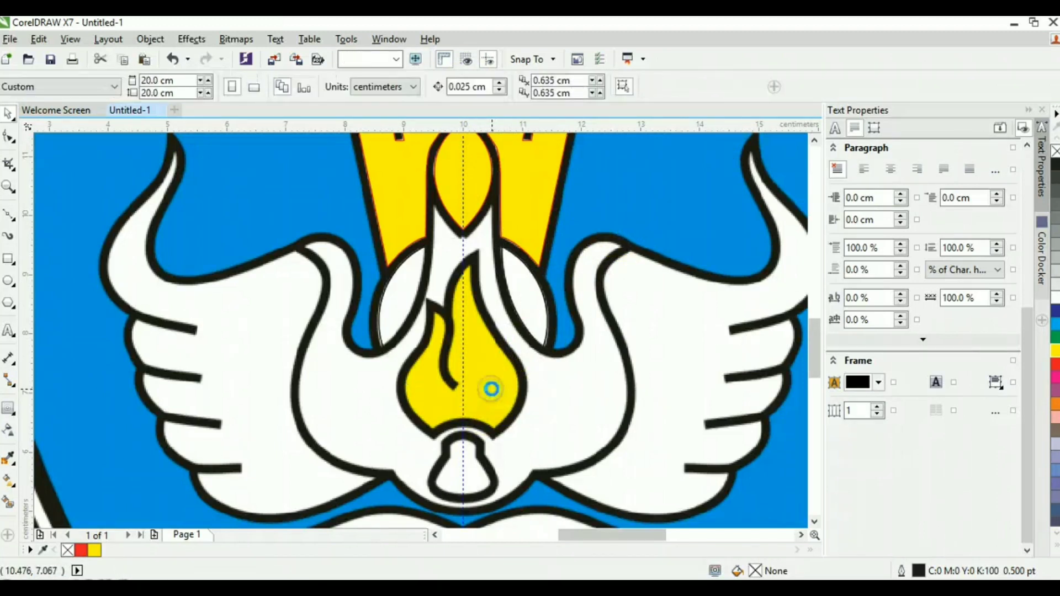
Fill the left and right leaf shapes with yellow.
click(388, 314)
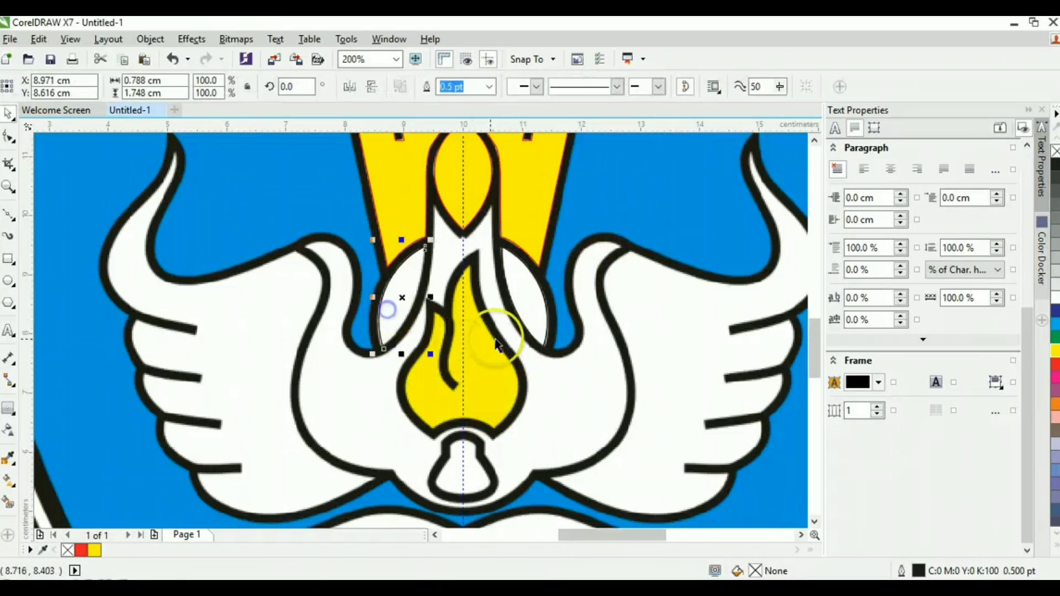
shift+click(534, 308)
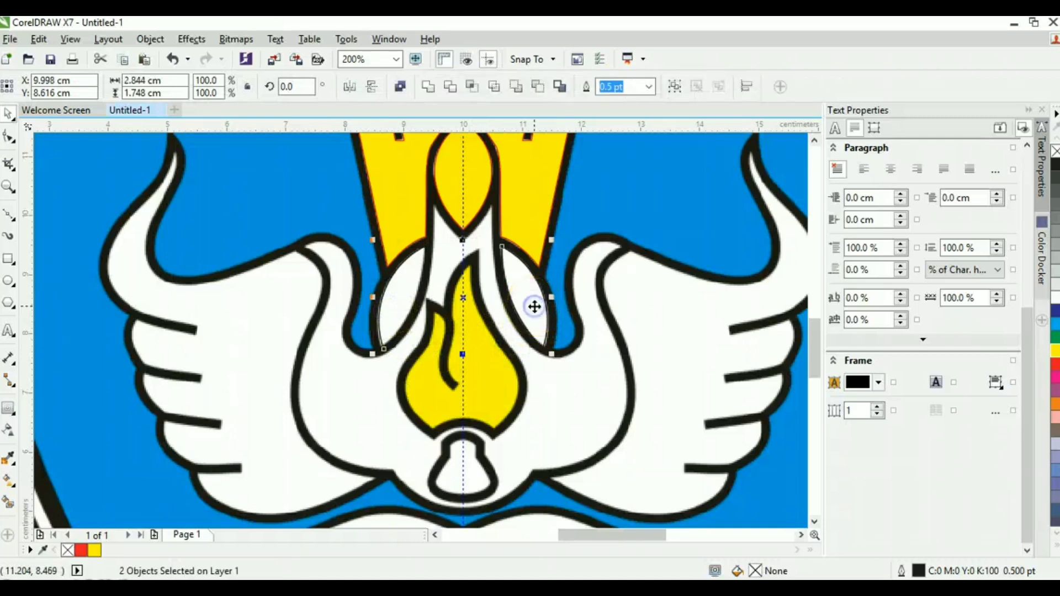
key(F12)
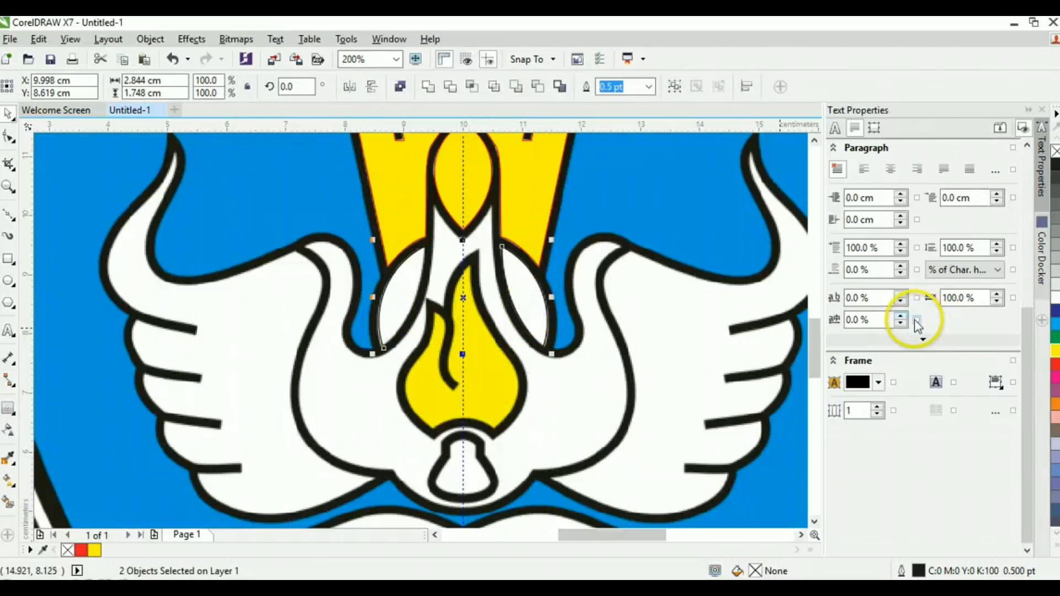
Trace the left half of the bird's body with Bézier curves from the neck past the leaf and inner wing to the bottom centre, about 3.47 × 5.11 cm.
key(F10)
scroll(466, 242, up, 3)
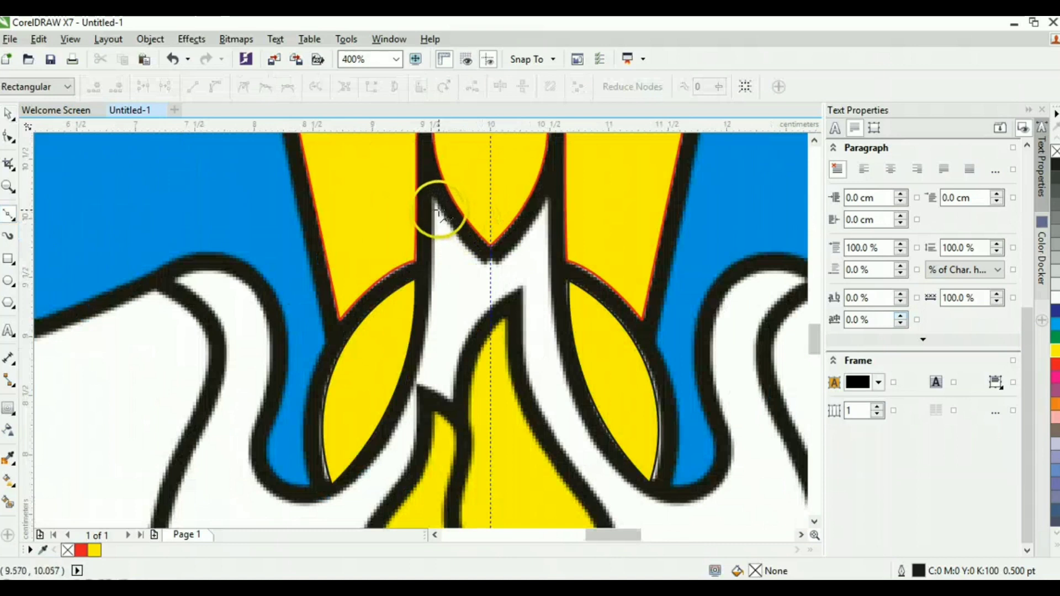
click(433, 273)
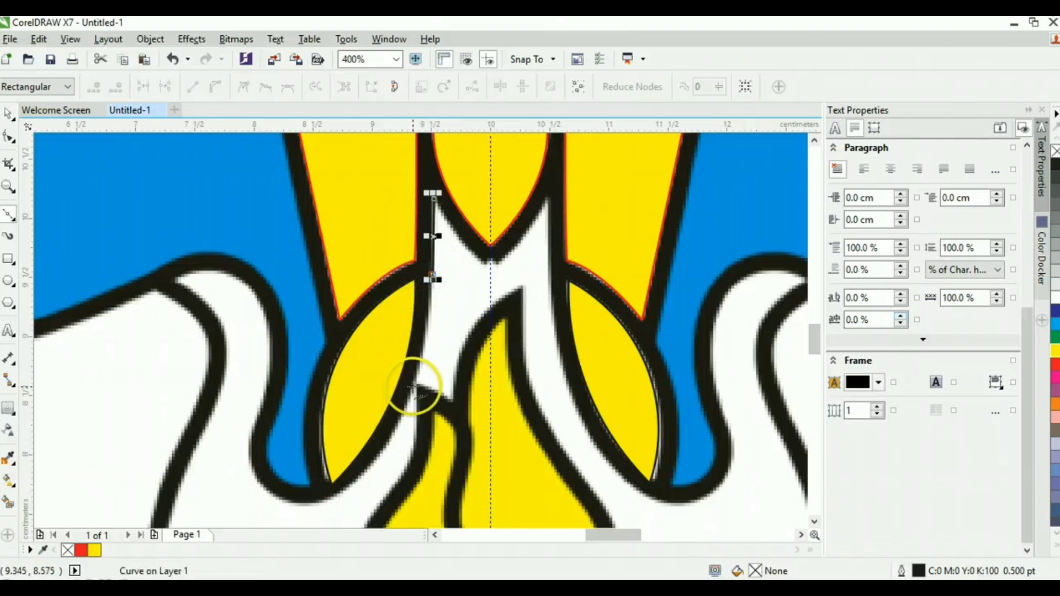
drag(413, 386, 404, 405)
drag(240, 356, 220, 293)
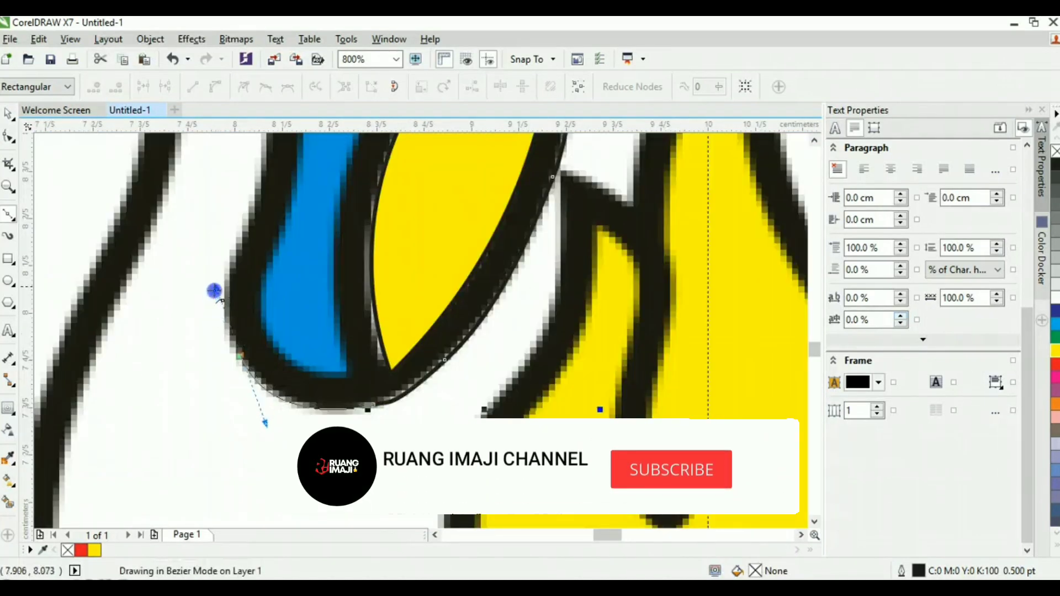
drag(245, 236, 259, 219)
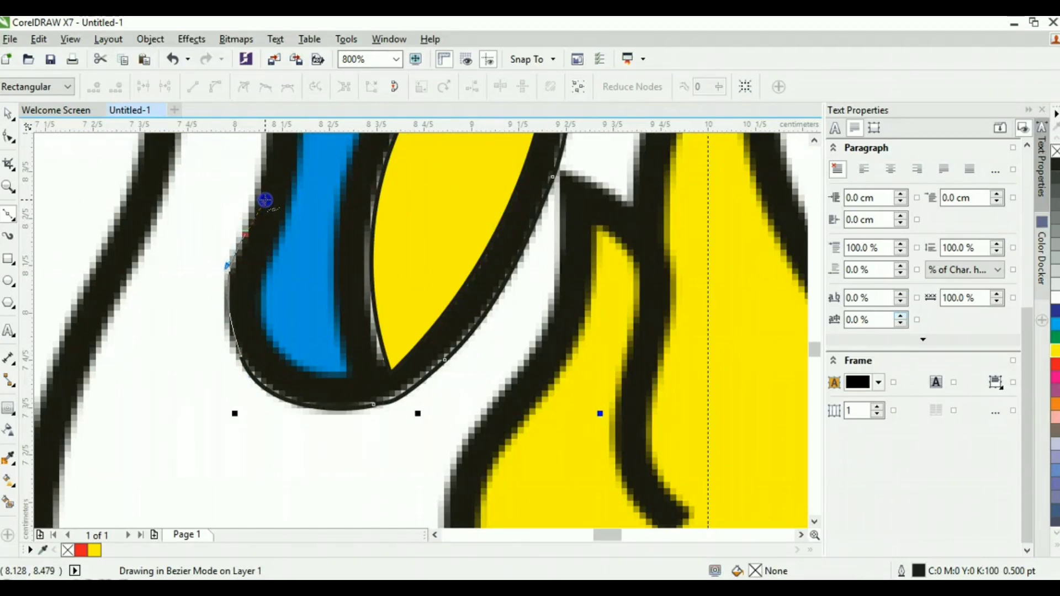
scroll(214, 248, down, 1)
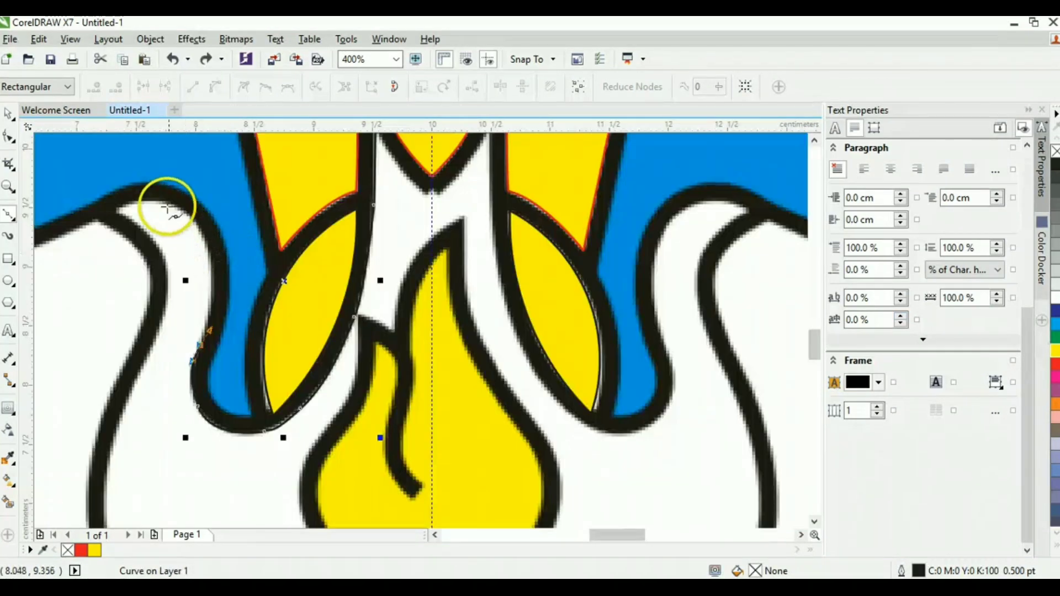
drag(187, 220, 179, 211)
drag(149, 350, 110, 441)
drag(291, 410, 461, 425)
Give the traced left half of the bird's body a red outline.
scroll(485, 361, down, 2)
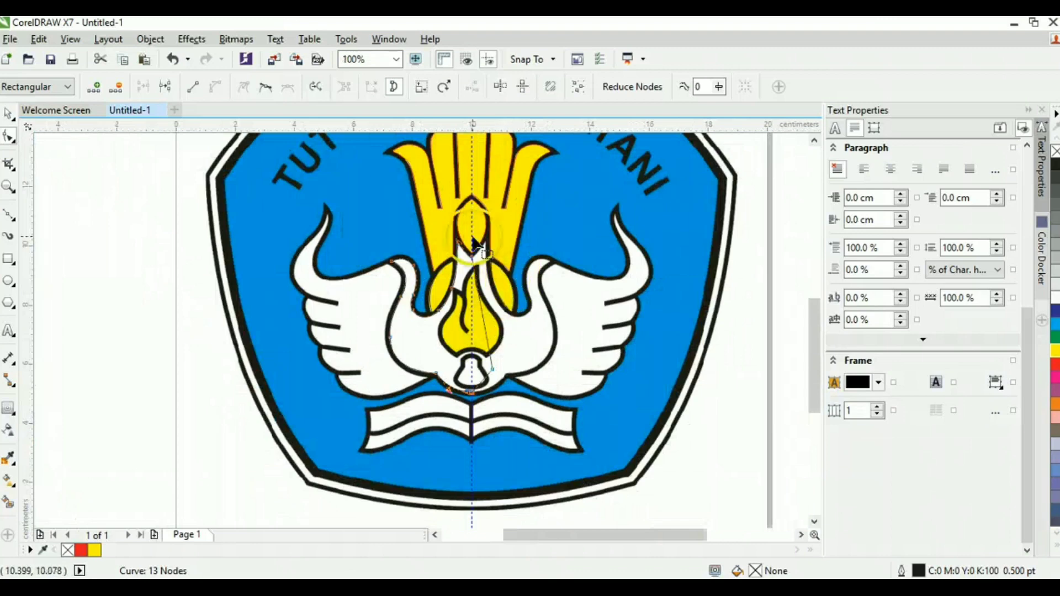
scroll(473, 243, up, 2)
click(10, 114)
scroll(416, 362, down, 2)
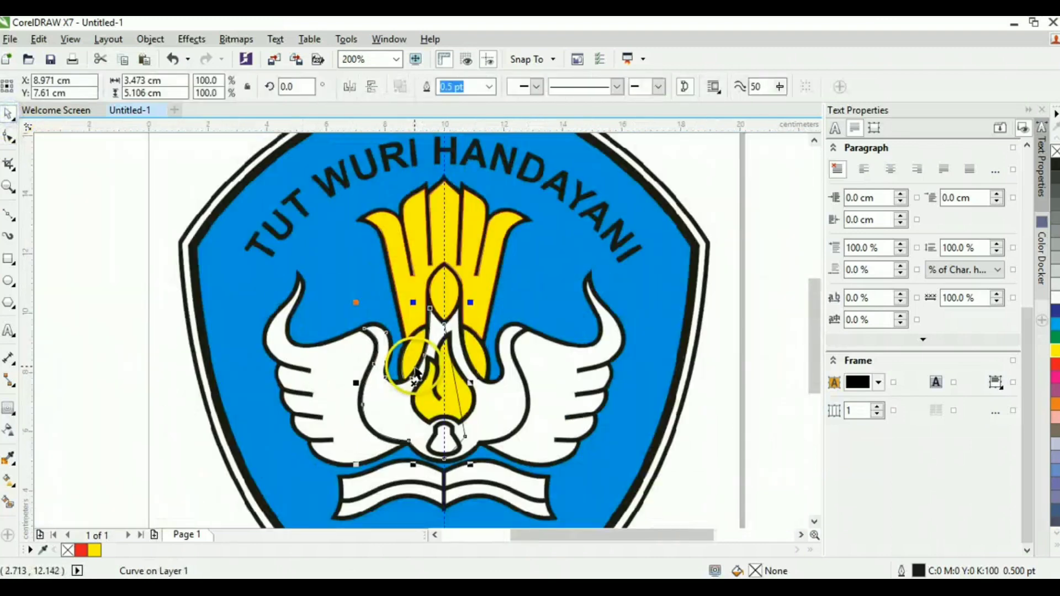
right_click(1054, 366)
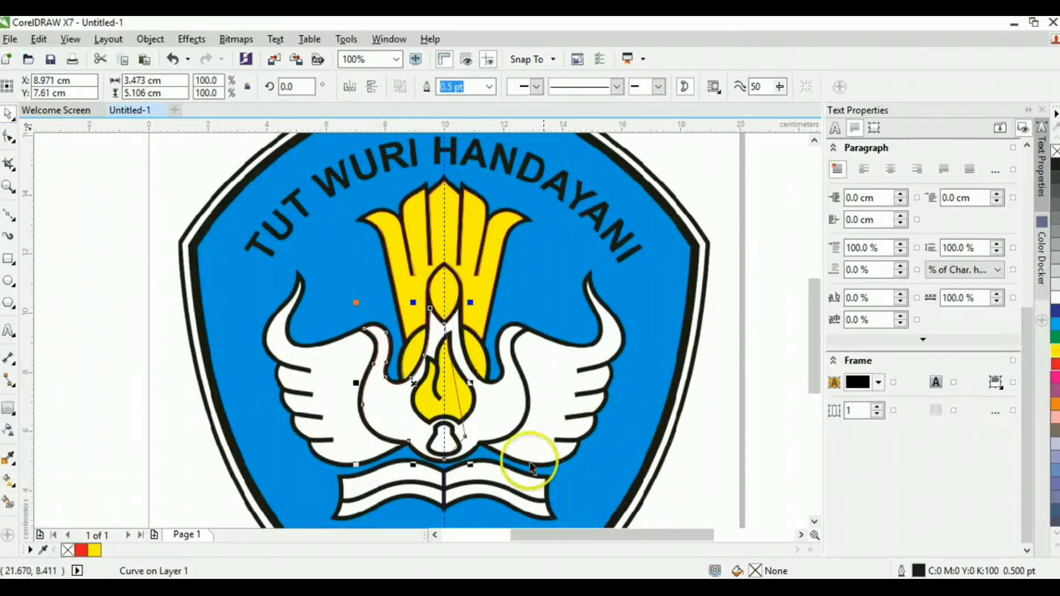
Duplicate the left body half, mirror the copy horizontally, and place it over the right half of the body.
scroll(491, 448, up, 2)
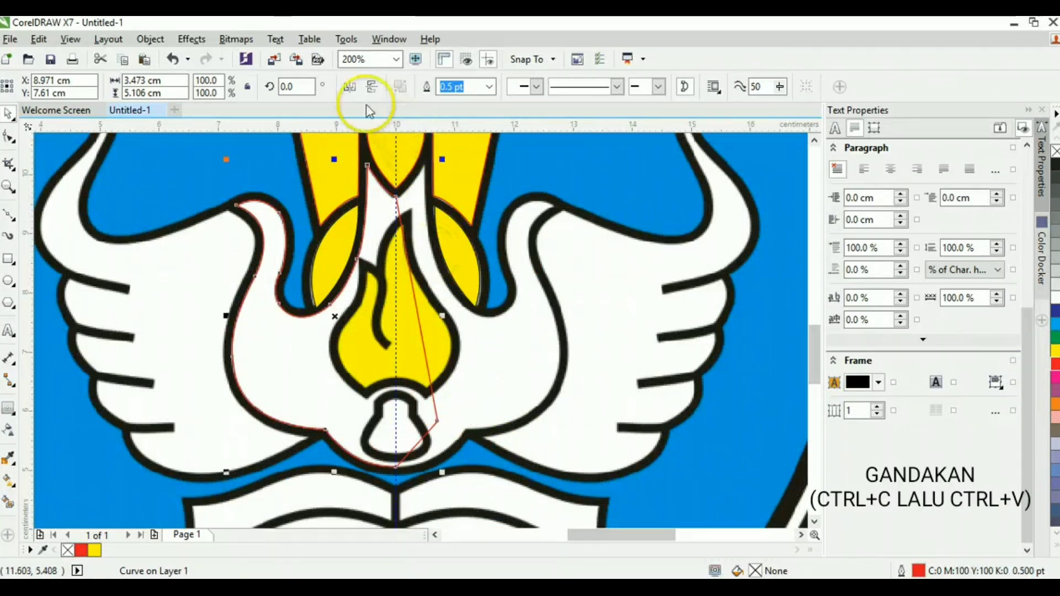
click(349, 87)
drag(350, 380, 466, 379)
Weld the two mirrored body halves into one closed outline.
click(282, 364)
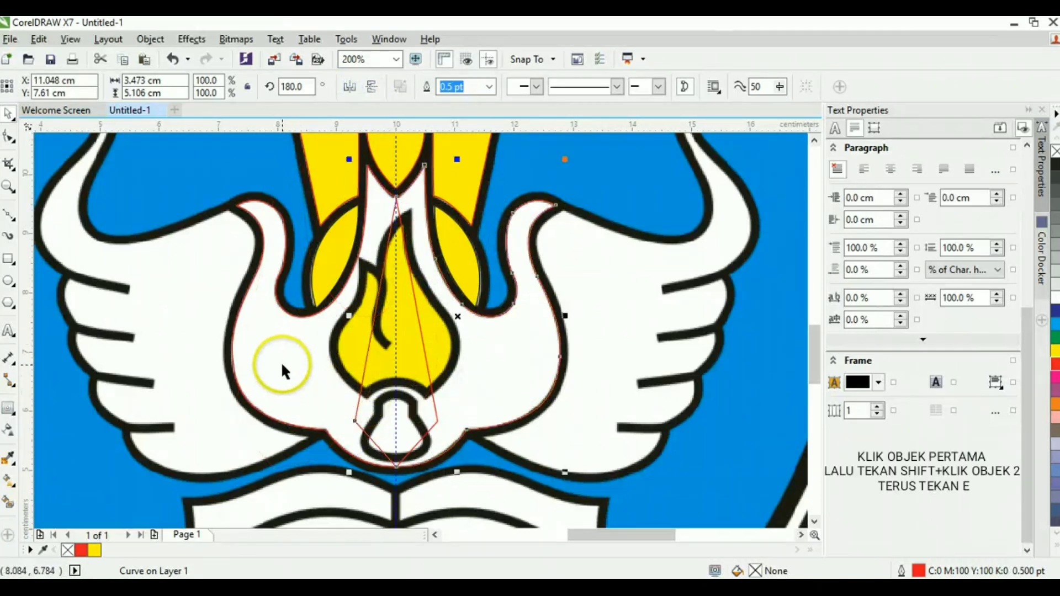
shift+click(281, 364)
scroll(383, 472, up, 3)
click(429, 88)
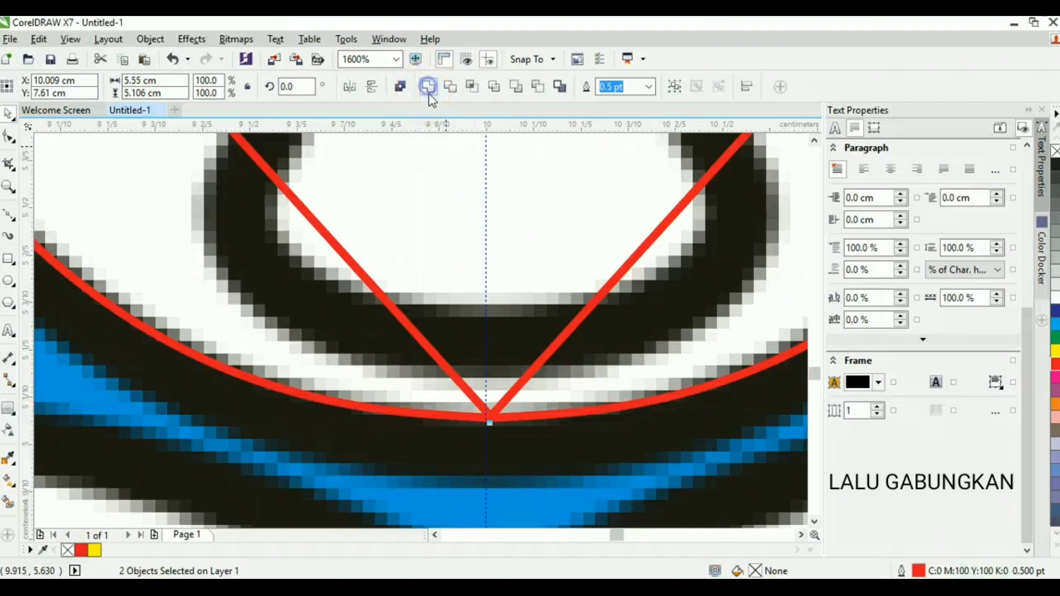
scroll(445, 283, down, 3)
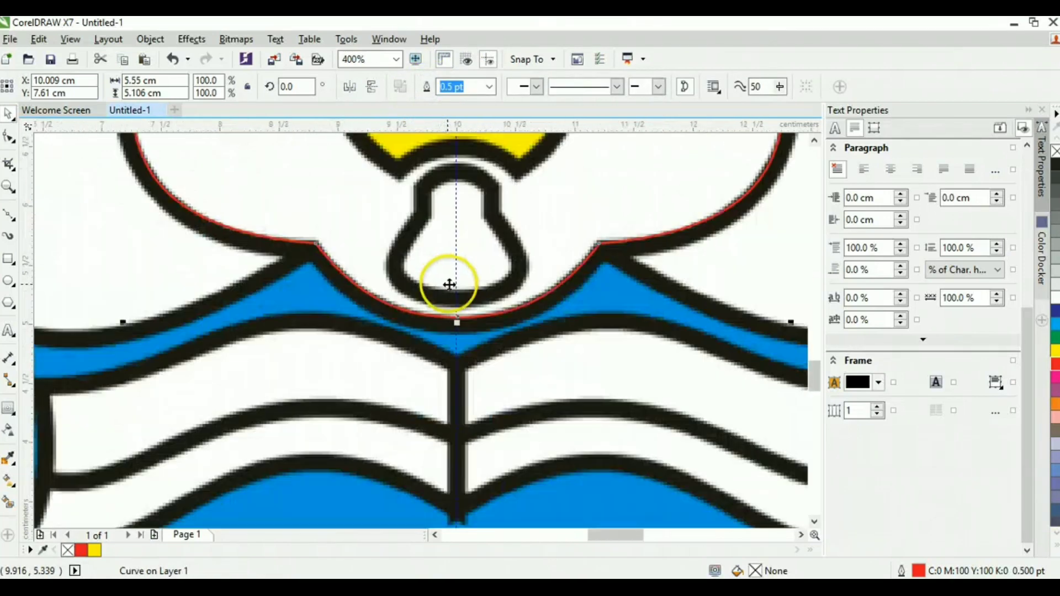
scroll(654, 306, down, 1)
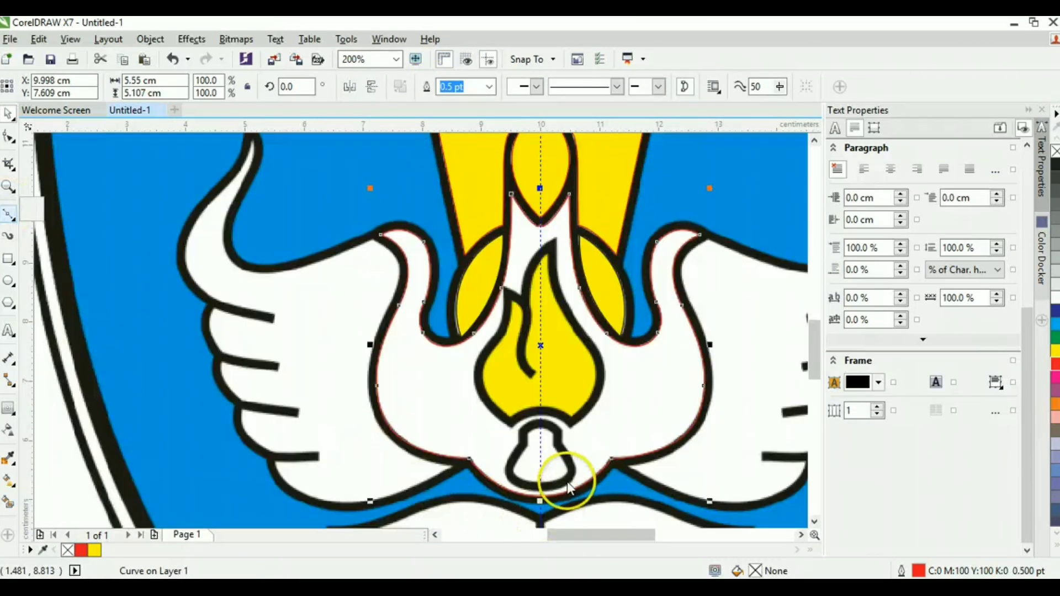
Trace the left half of the bell-shaped base under the flame with Bézier curves, starting at its top centre.
click(13, 219)
click(53, 247)
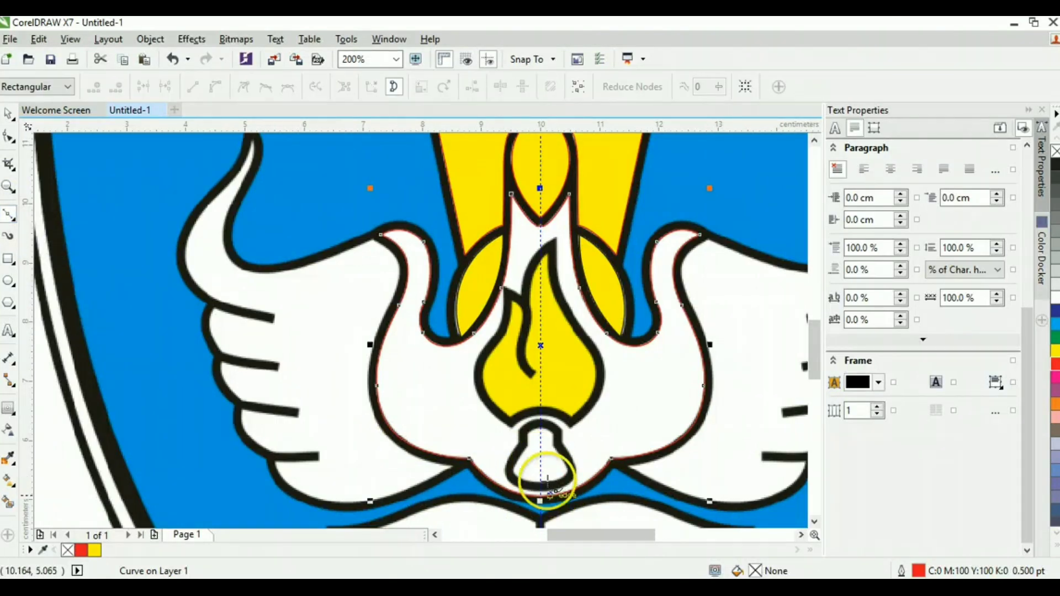
scroll(547, 480, up, 1)
click(534, 376)
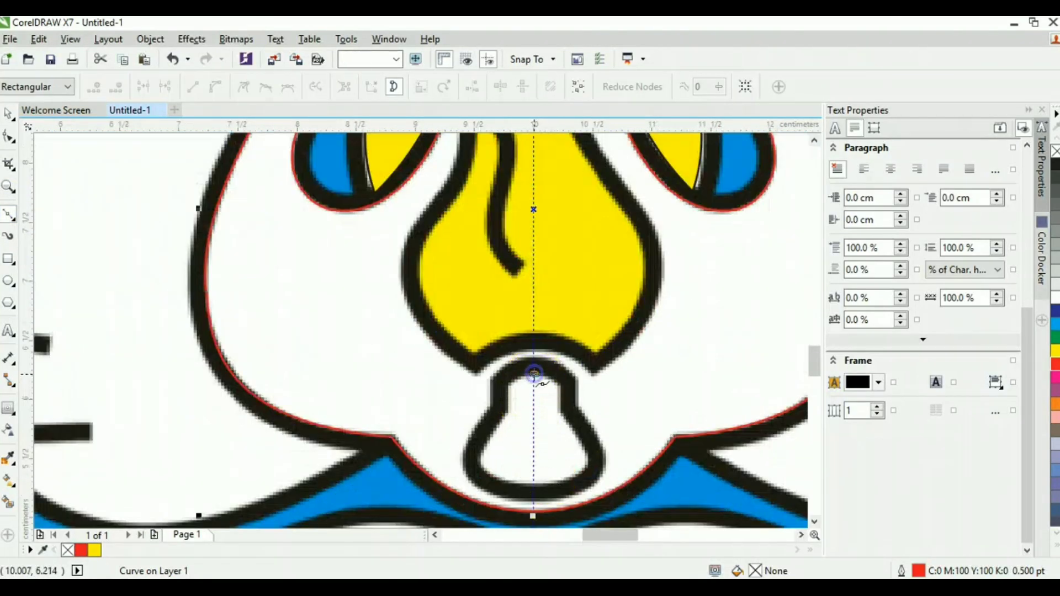
scroll(528, 388, up, 1)
click(490, 423)
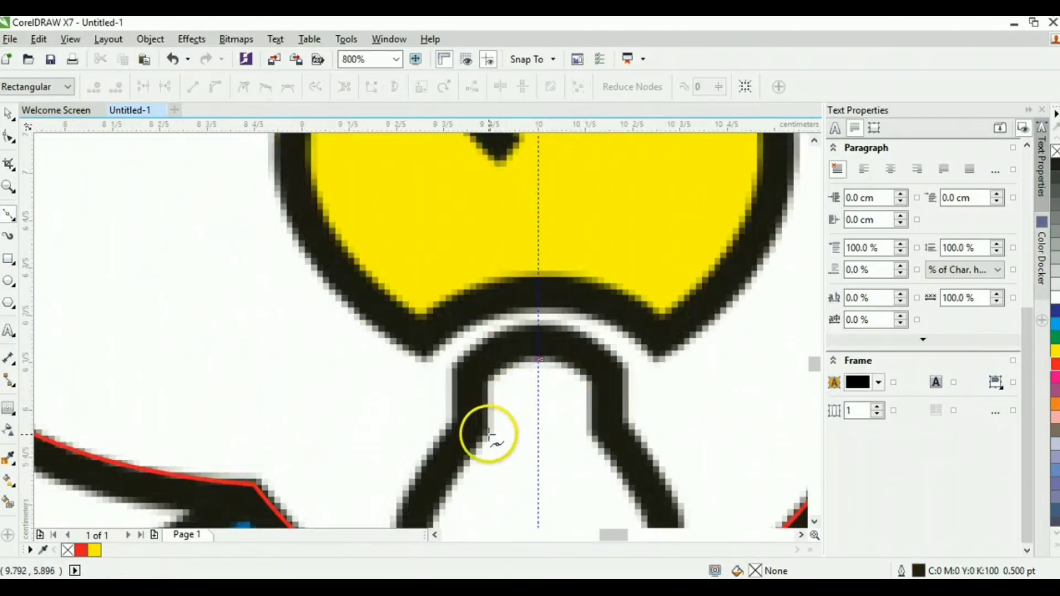
drag(489, 436, 489, 509)
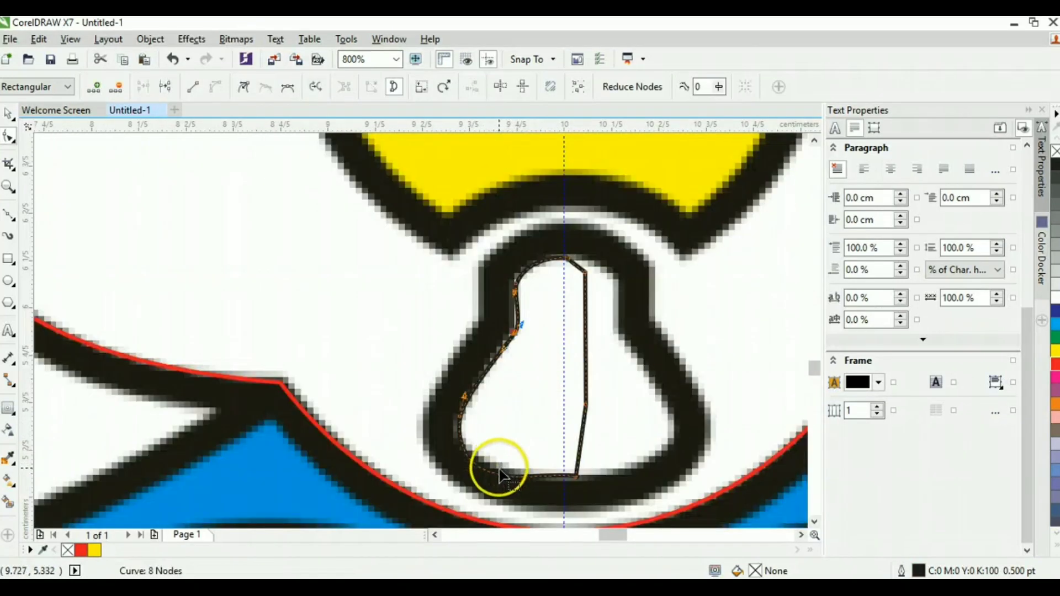
Adjust the bottom node and curve handles of the traced base half to follow its rounded lower-left corner.
scroll(497, 466, up, 1)
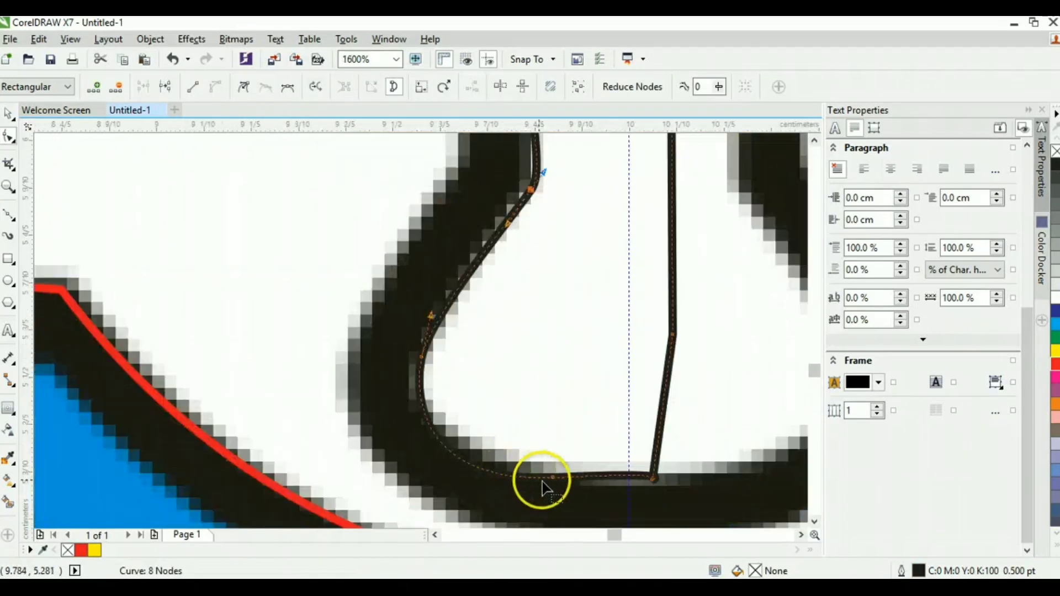
click(551, 477)
drag(550, 478, 573, 479)
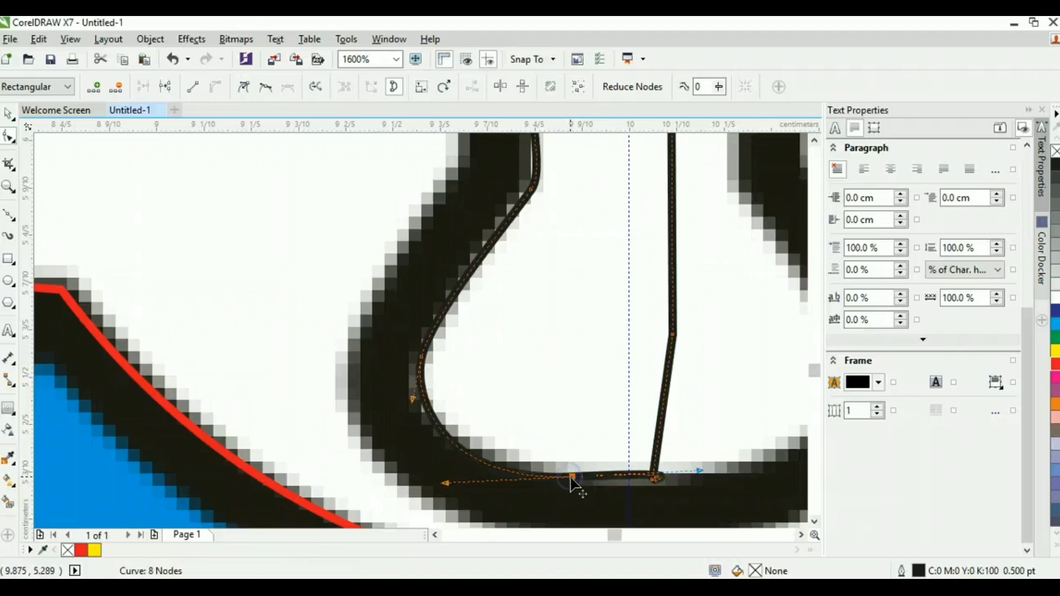
drag(413, 399, 412, 407)
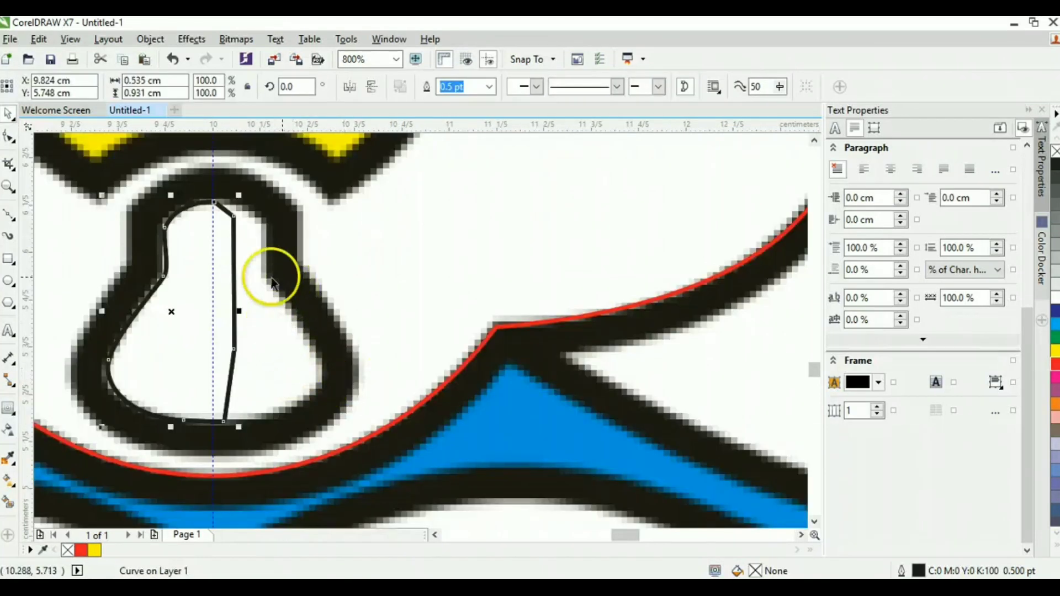
Duplicate the base half, mirror the copy onto the right side, and weld both halves into one shape.
key(ctrl+c)
key(ctrl+v)
click(349, 87)
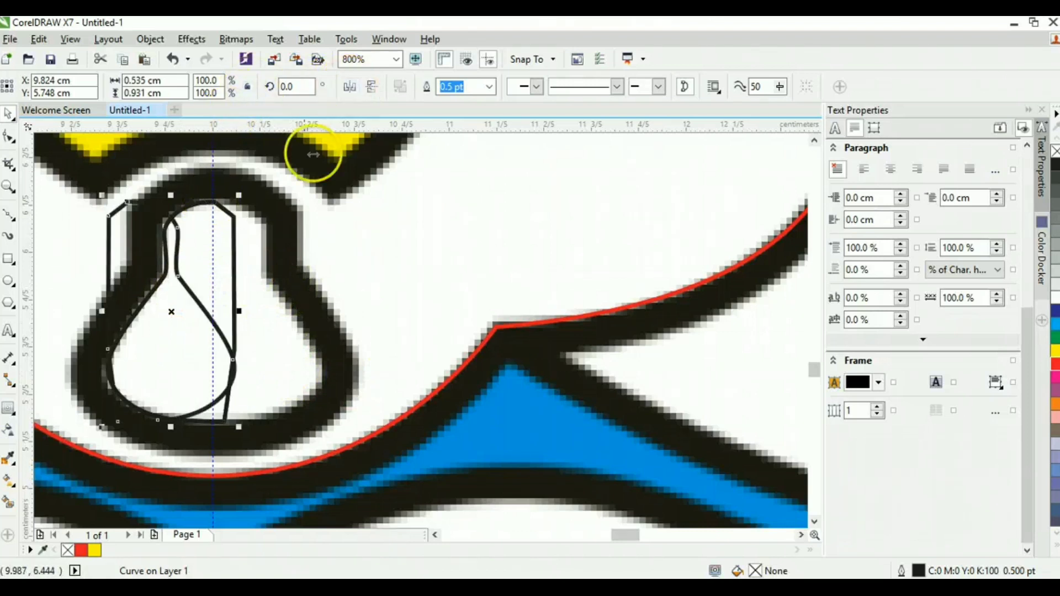
drag(218, 338, 268, 344)
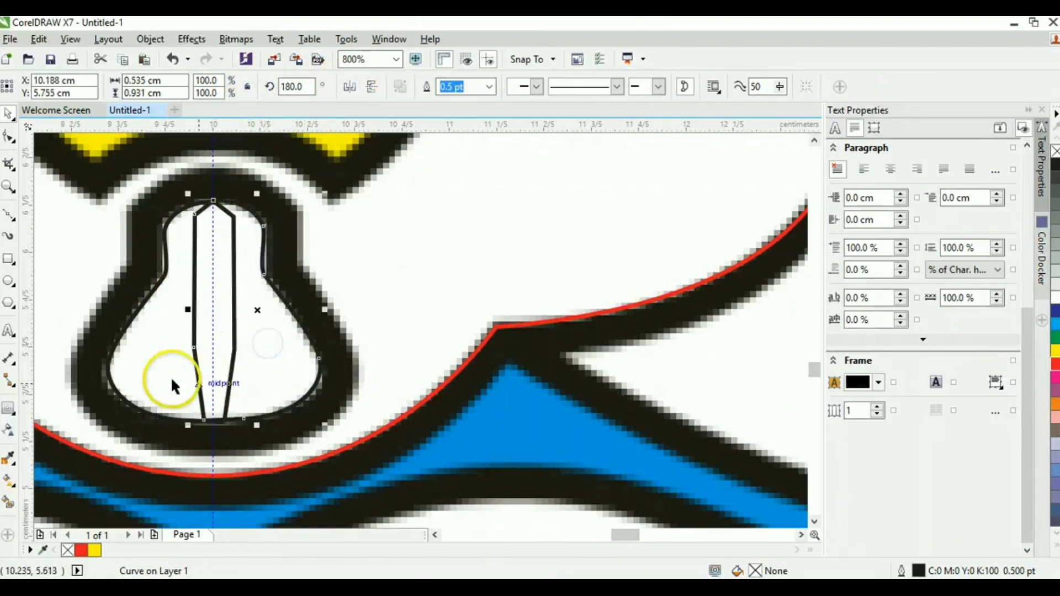
shift+click(161, 372)
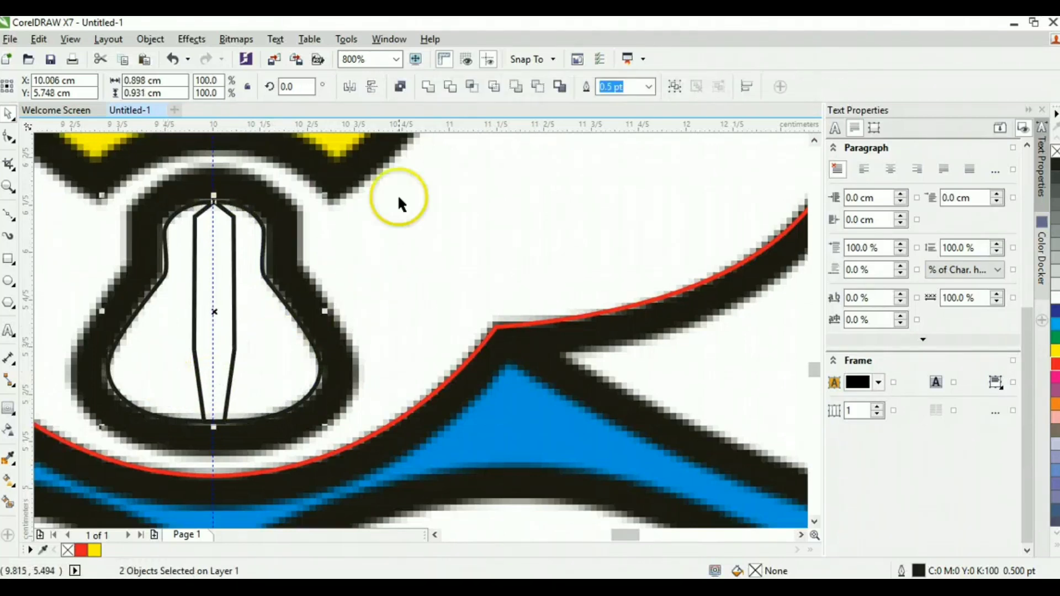
click(450, 87)
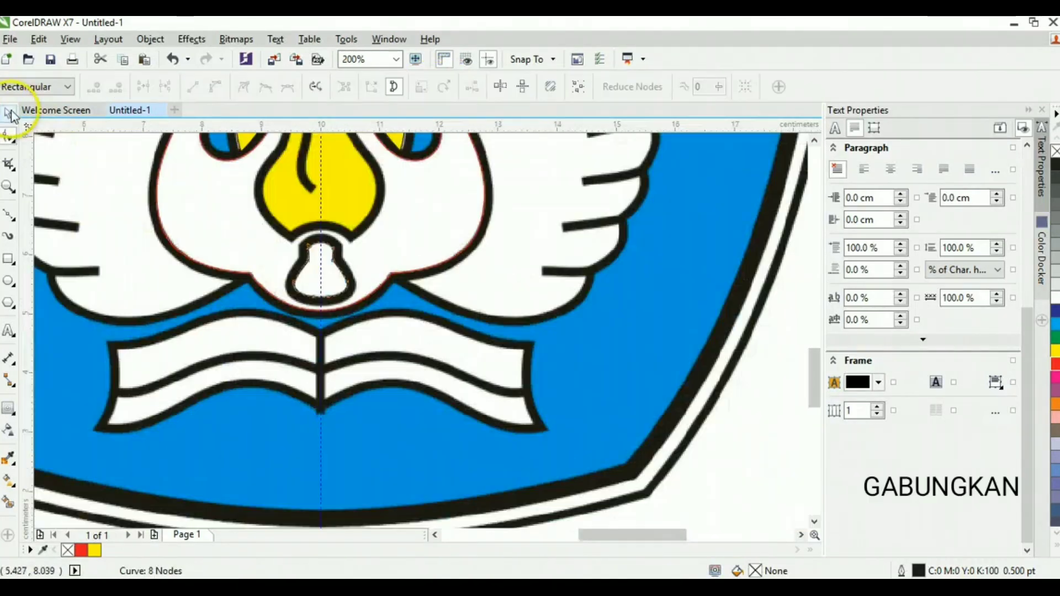
Fill the bell-shaped base under the flame with yellow.
click(10, 114)
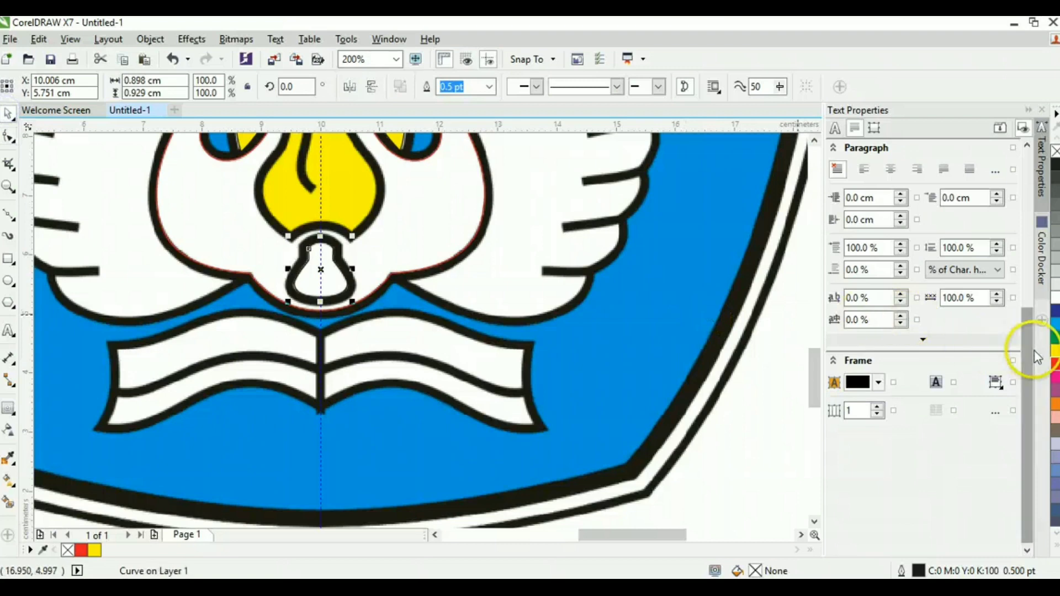
click(1055, 352)
click(527, 393)
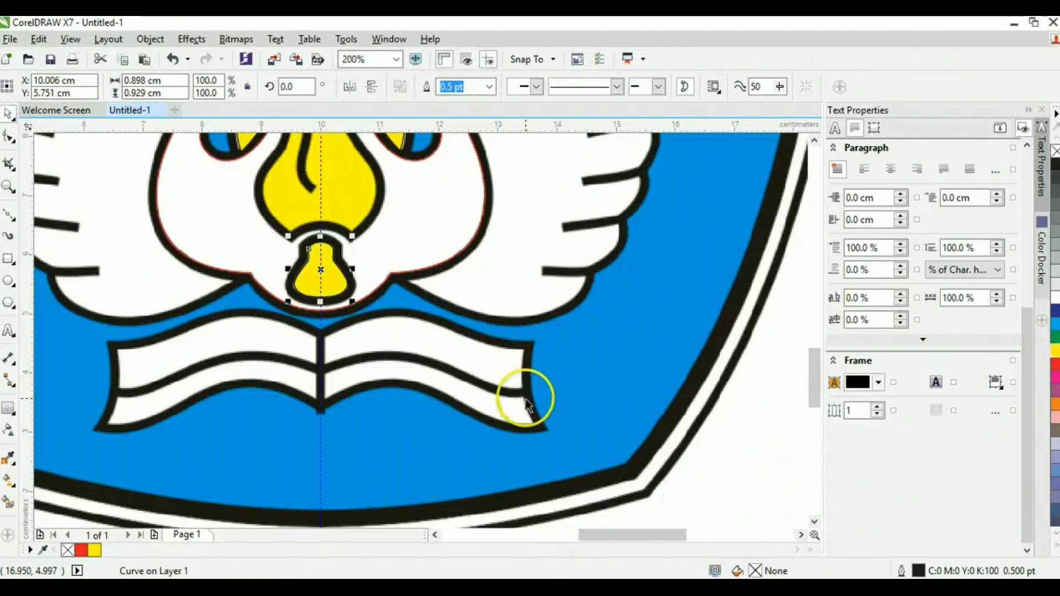
Trace the left side and lower edge of the flame with Bézier curves, starting at its short left tip.
scroll(498, 397, down, 1)
scroll(457, 274, up, 1)
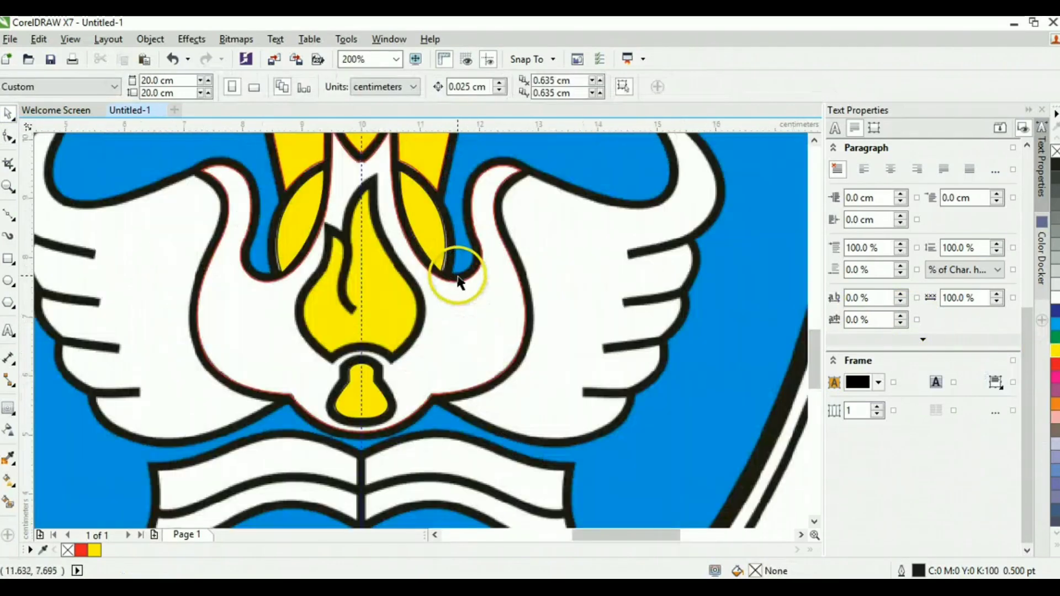
key(F5)
scroll(365, 255, up, 1)
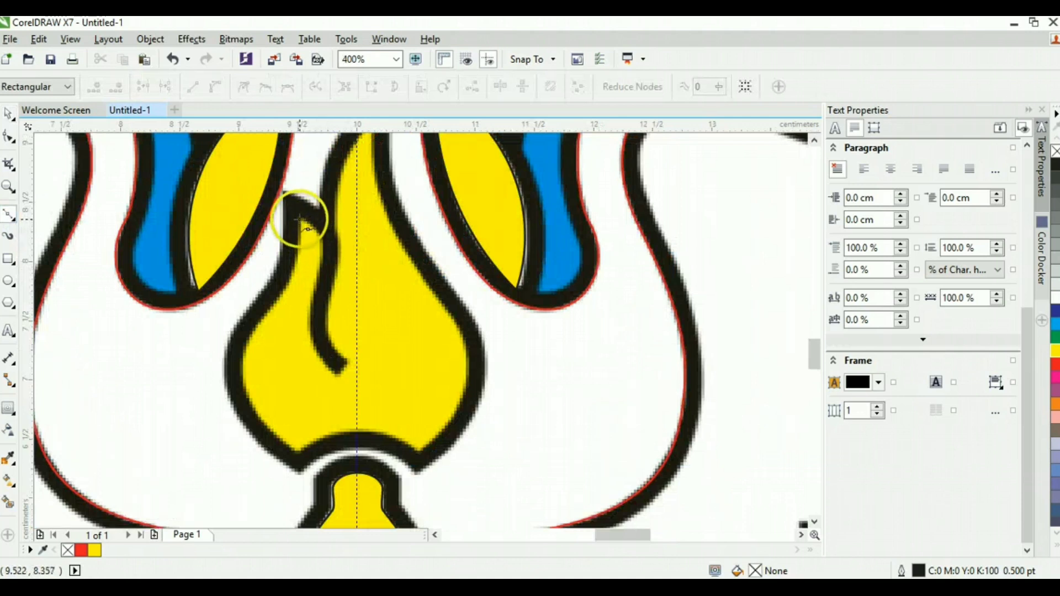
drag(262, 320, 218, 363)
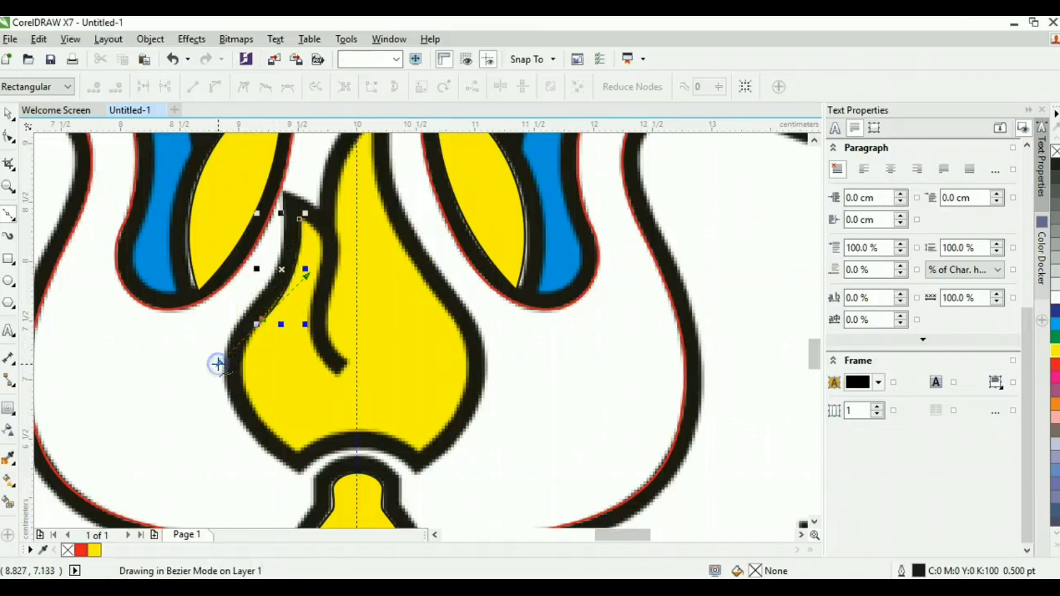
click(298, 455)
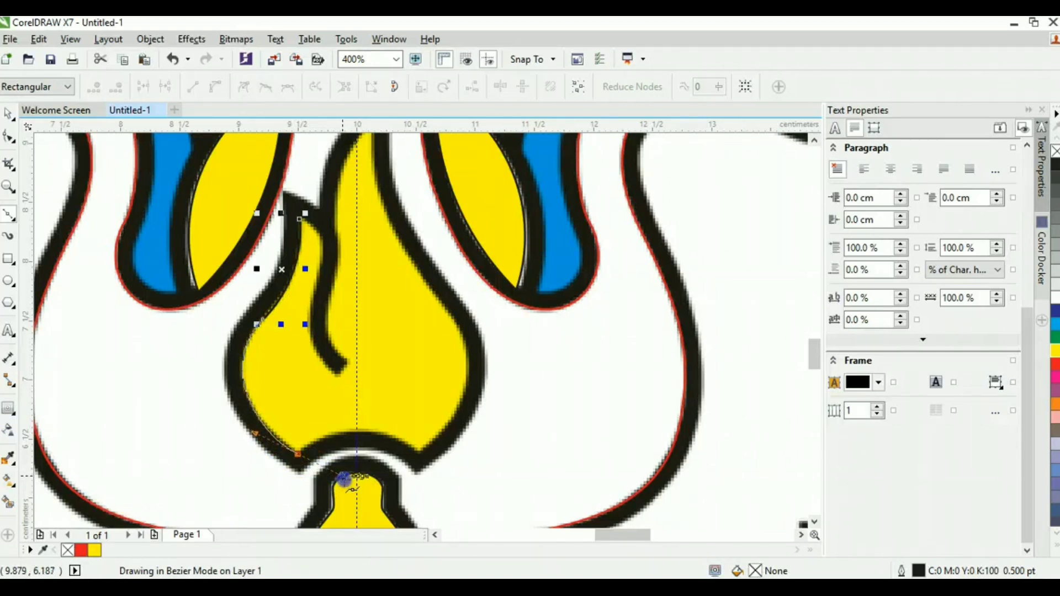
drag(344, 480, 344, 480)
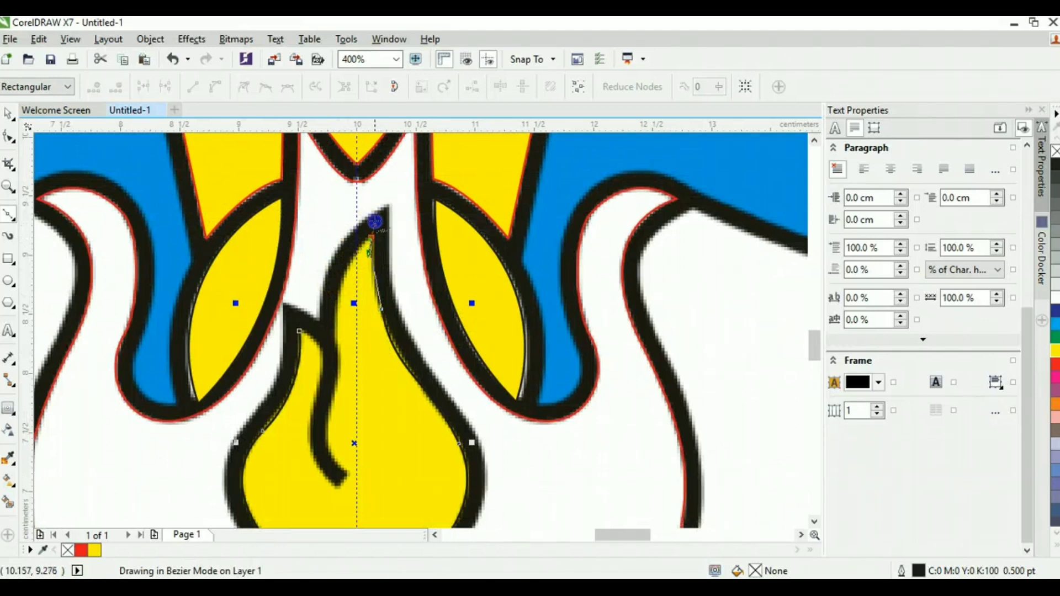
Continue the flame outline over the tall tip and around the inner stroke, close it, and fill the shape with red.
drag(375, 216, 375, 217)
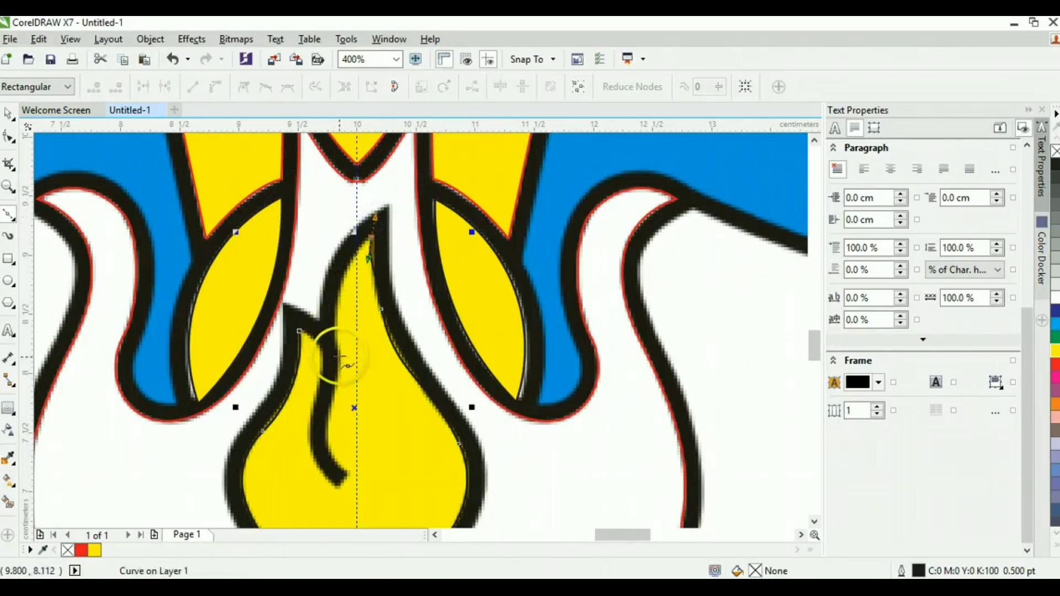
drag(337, 346, 349, 409)
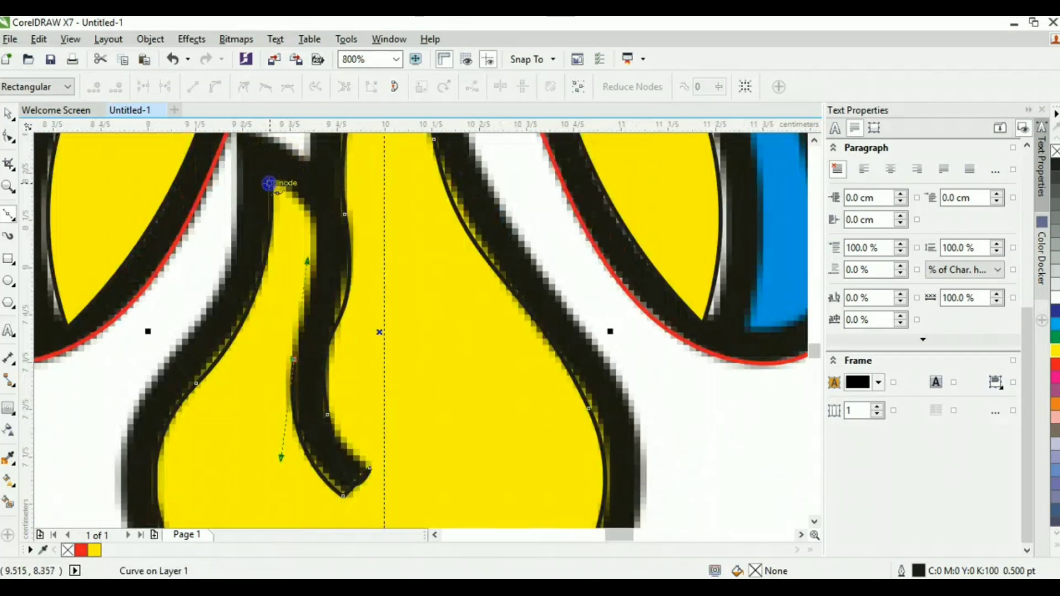
click(269, 184)
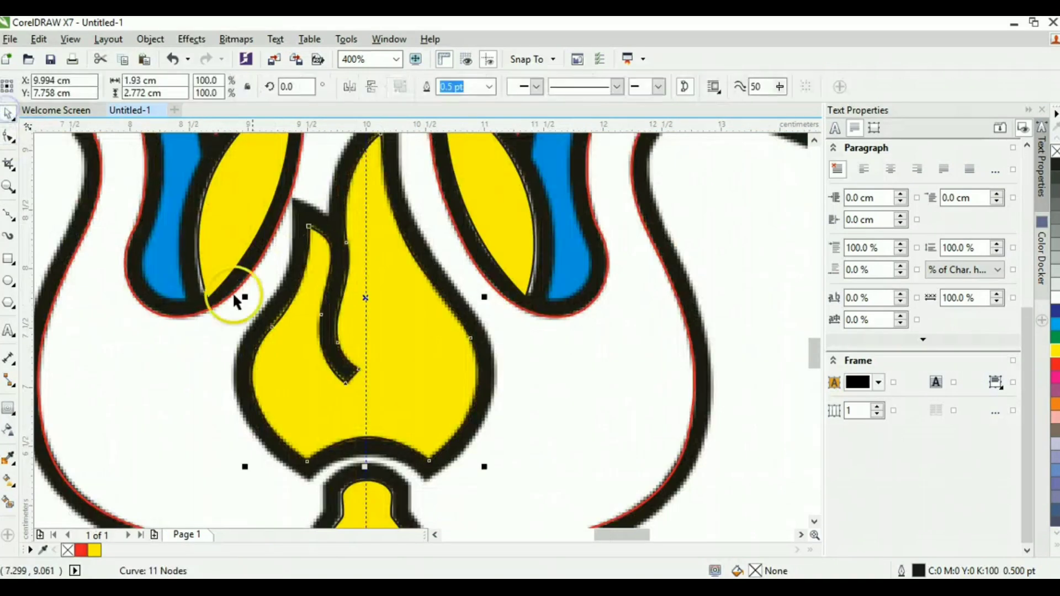
click(1054, 367)
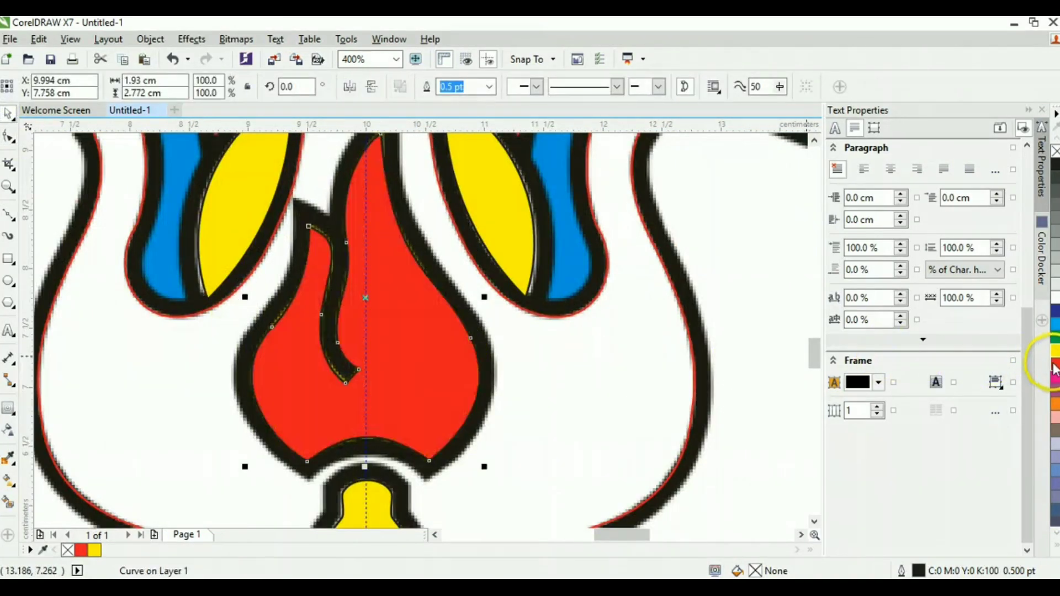
Trace the inner edge of the left wing with Bézier curves, from its upper junction with the body to the lower inner point.
scroll(606, 382, down, 1)
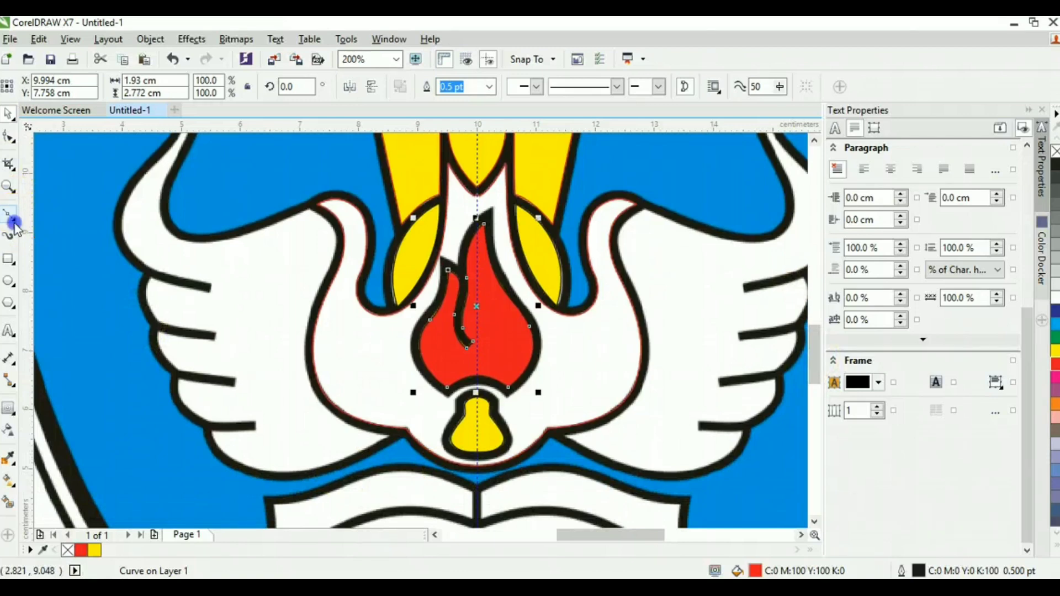
click(13, 223)
click(61, 247)
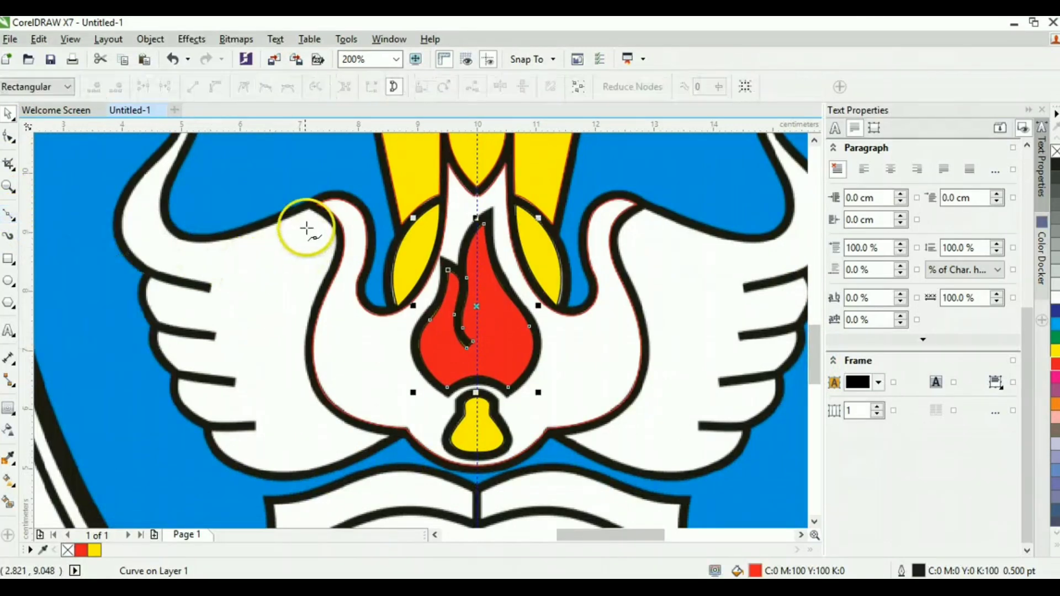
scroll(308, 213, up, 1)
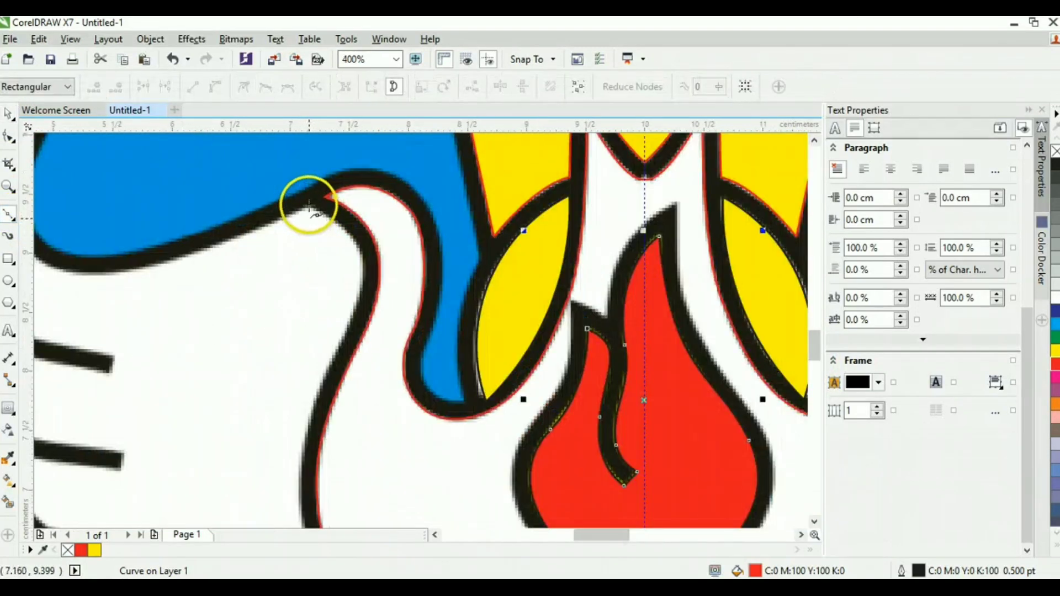
scroll(309, 227, down, 1)
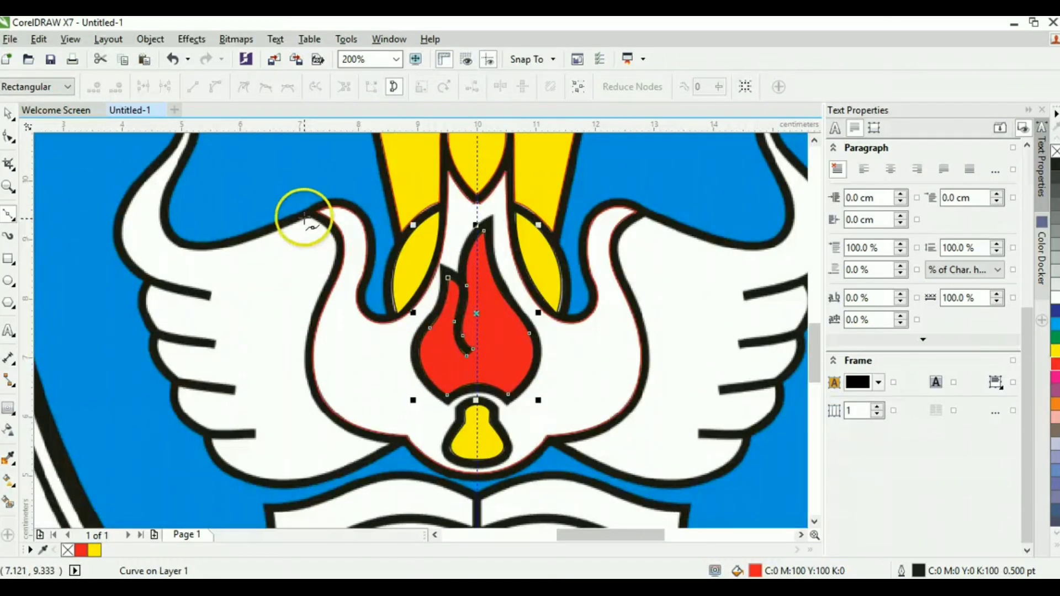
scroll(312, 222, up, 1)
click(315, 216)
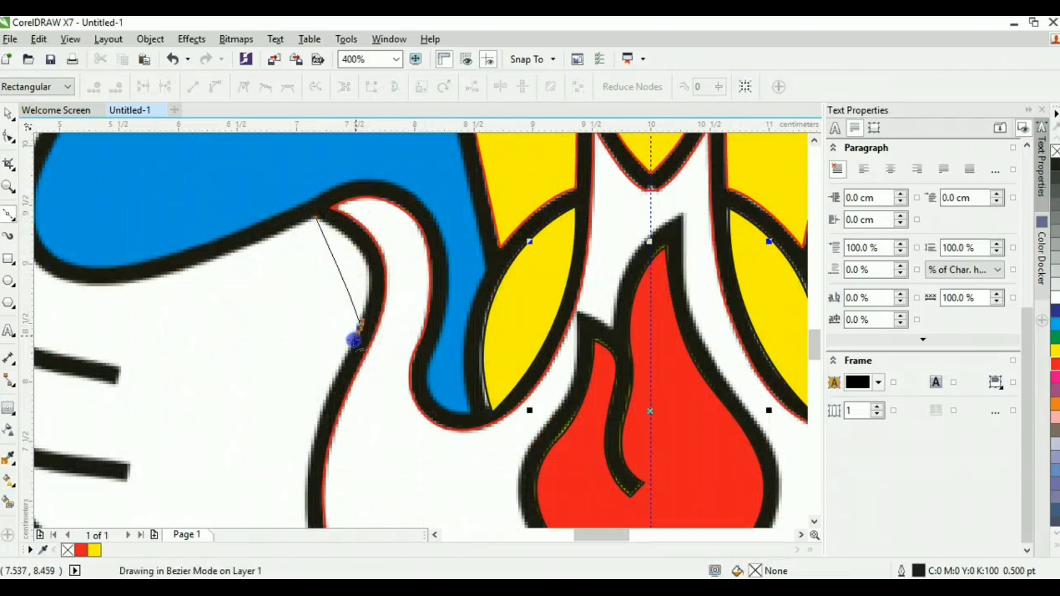
scroll(355, 387, down, 3)
drag(347, 403, 401, 451)
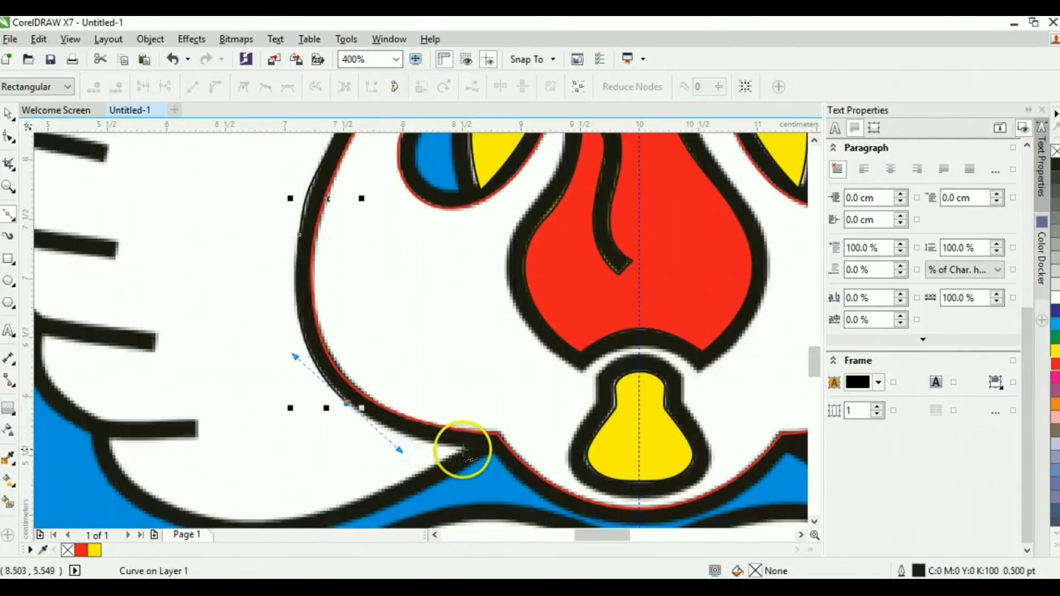
click(465, 450)
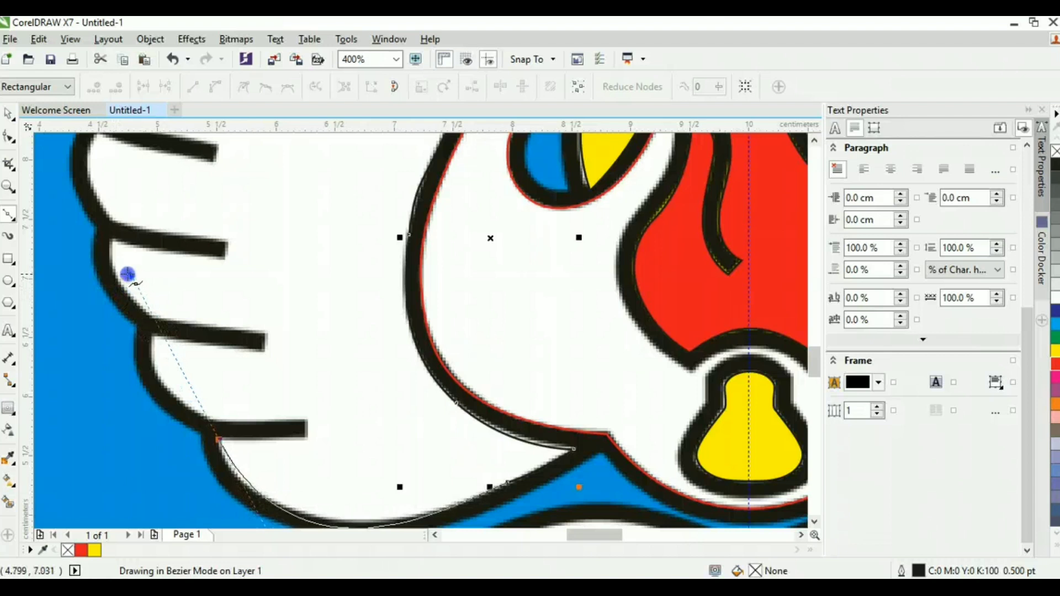
Continue the left wing outline around the feathers and upper tip back to its start, and colour the outline magenta.
drag(127, 274, 157, 287)
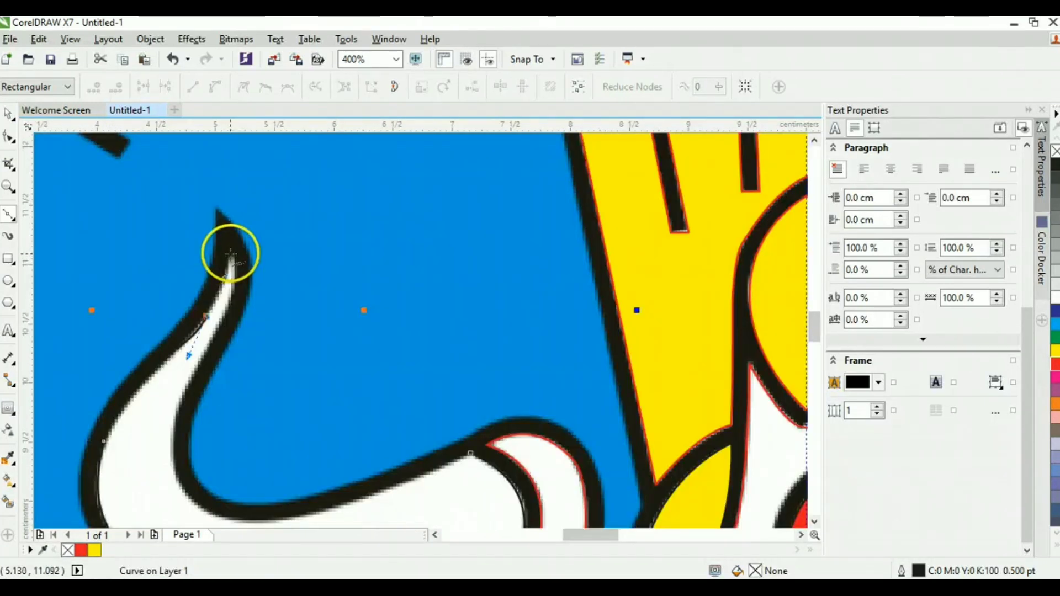
mouse_move(232, 255)
mouse_down()
mouse_move(228, 316)
mouse_move(215, 332)
mouse_up()
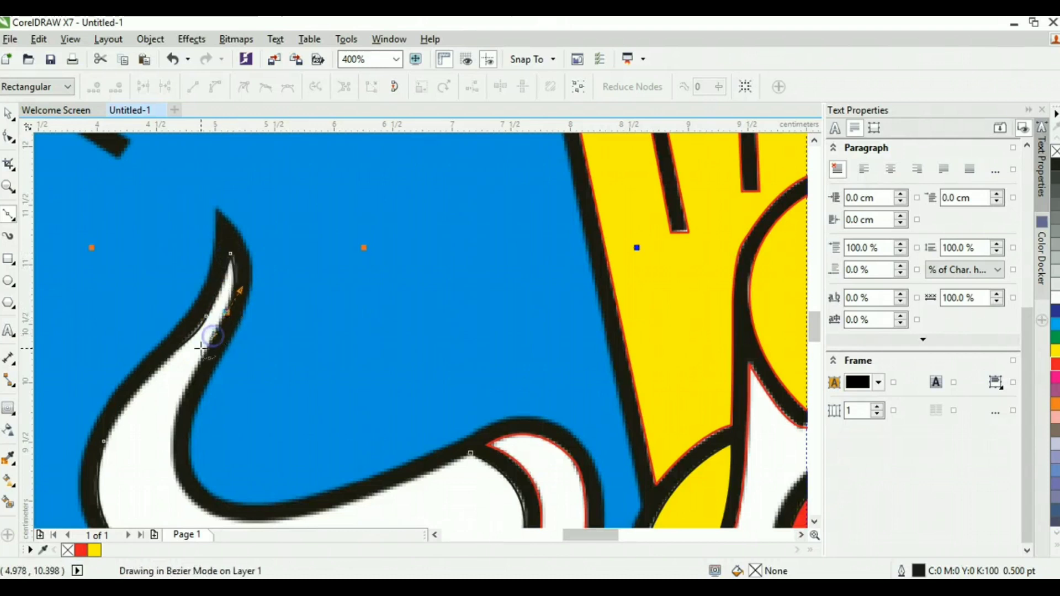
scroll(478, 338, down, 3)
drag(471, 352, 434, 378)
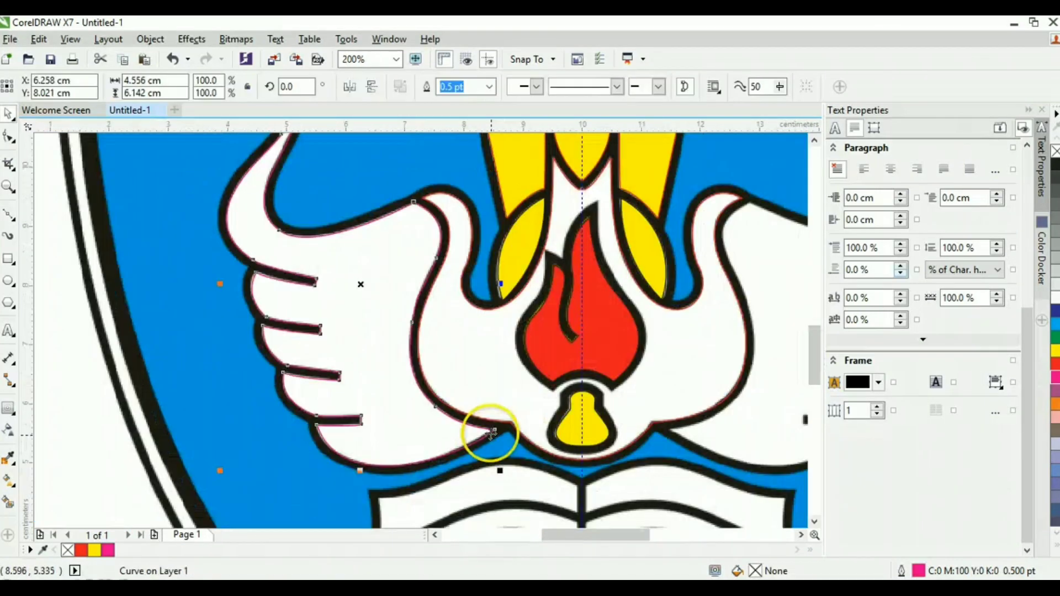
Duplicate the left wing outline, mirror the copy horizontally, and place it over the right wing.
scroll(491, 434, down, 1)
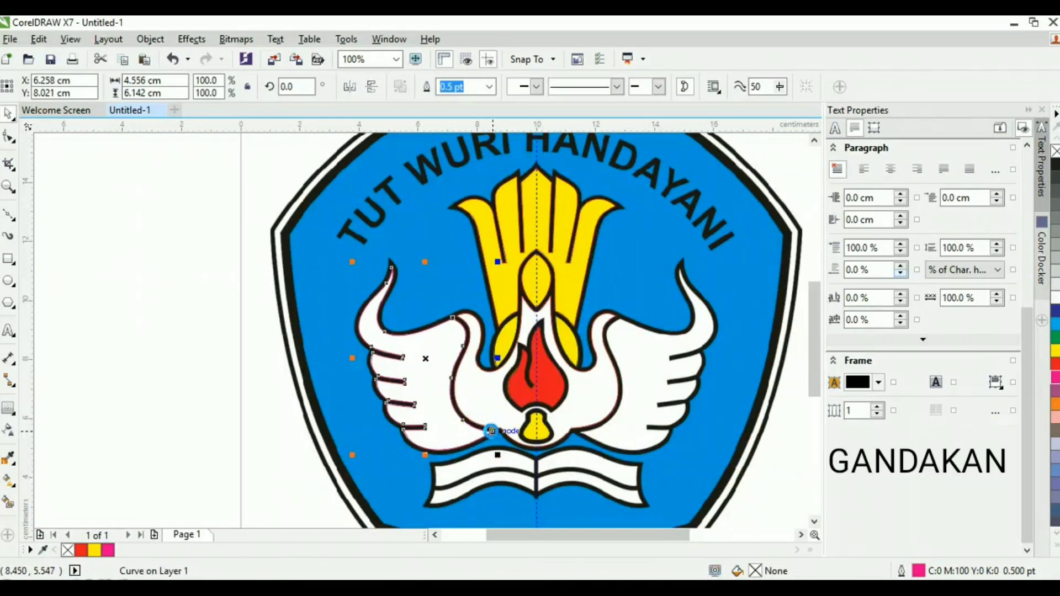
click(350, 88)
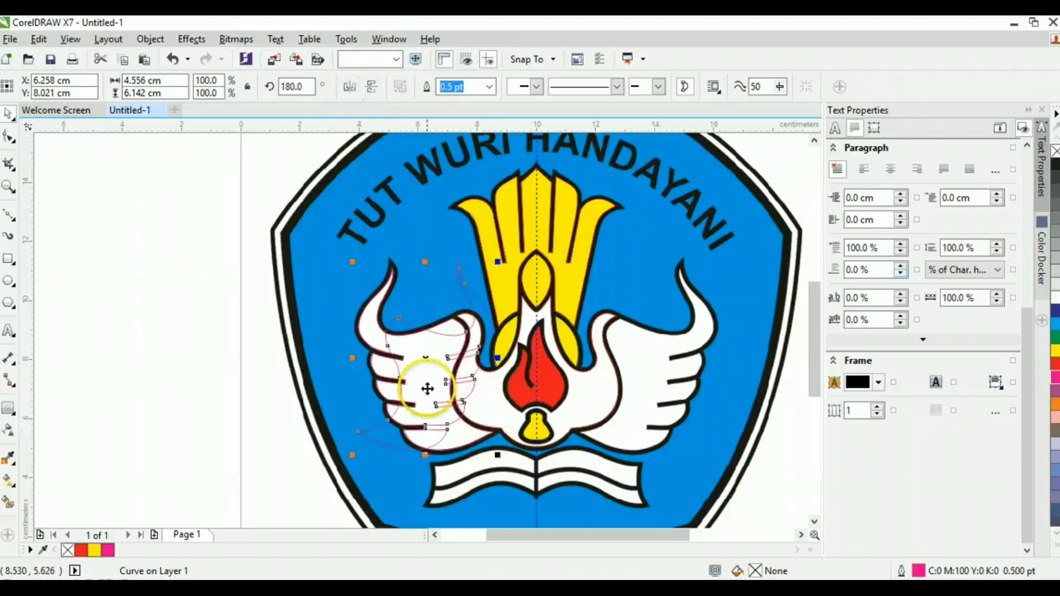
drag(427, 389, 649, 360)
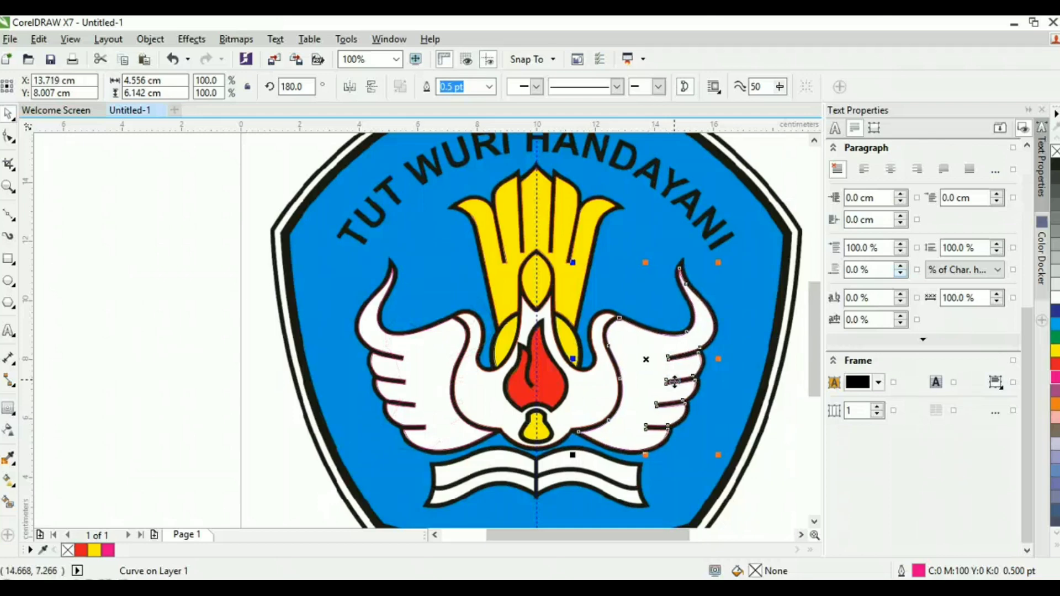
Trace the upper page band on the book's left half with Bézier curves and give it a red outline.
click(11, 291)
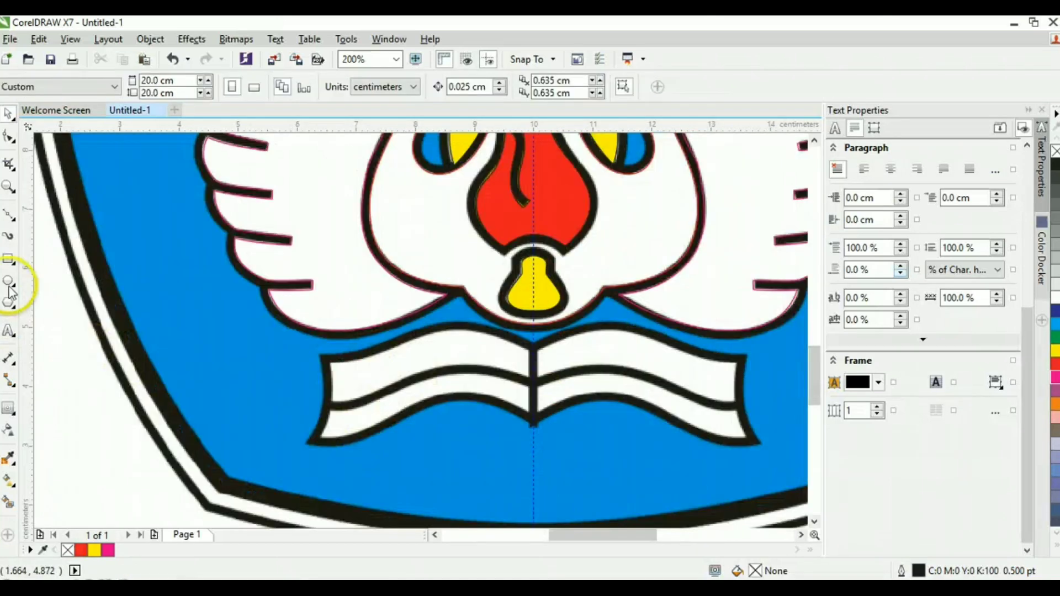
click(12, 217)
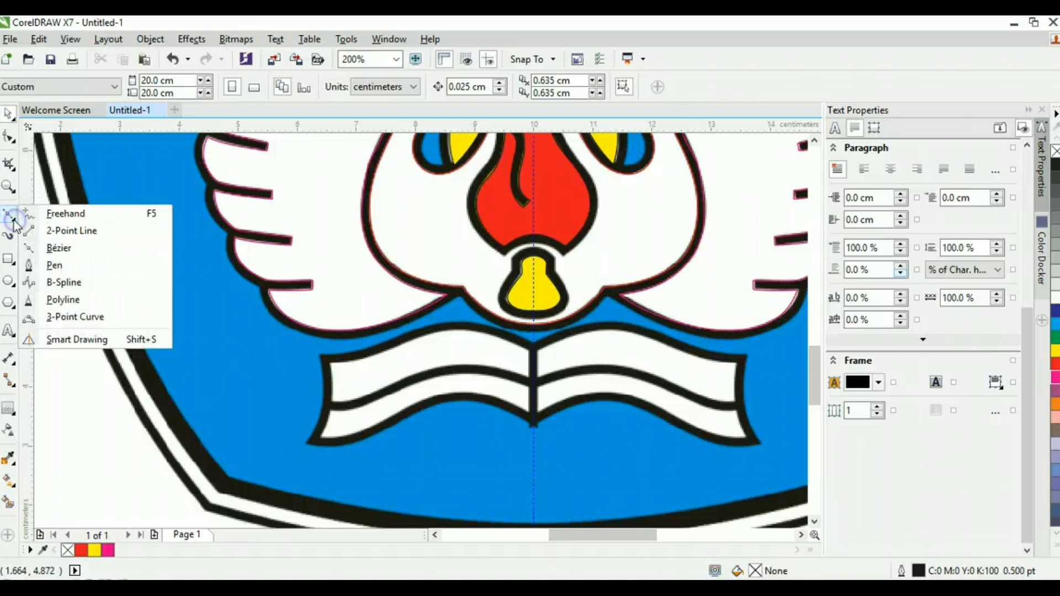
click(68, 248)
scroll(343, 371, up, 1)
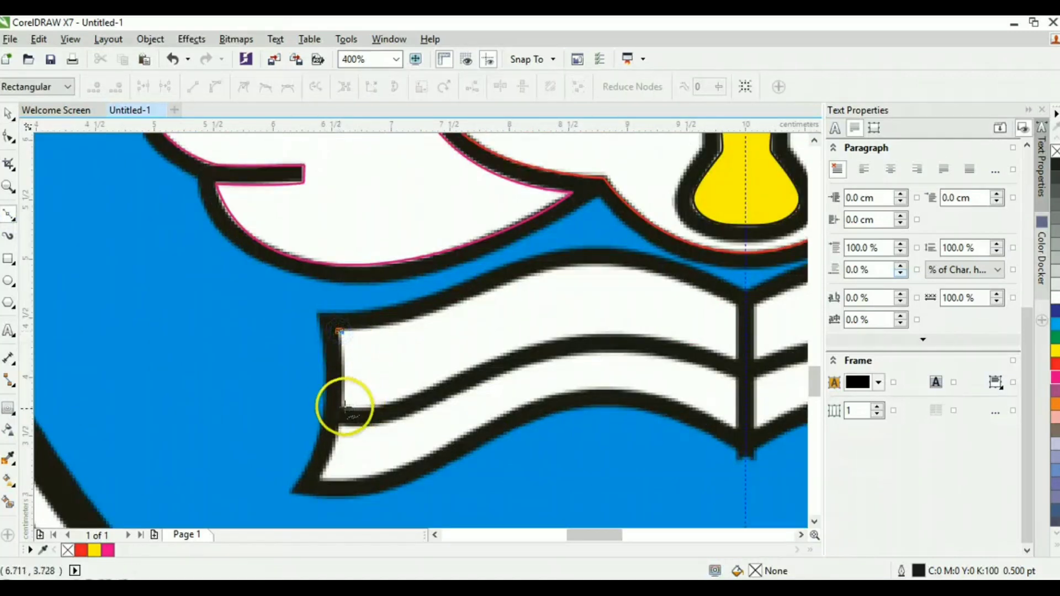
click(343, 409)
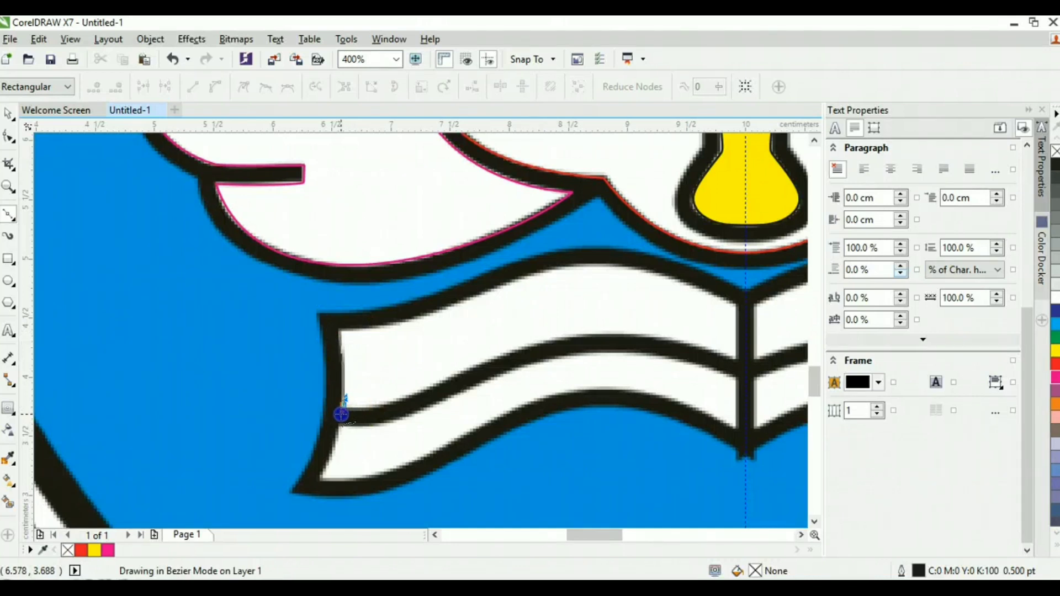
click(414, 396)
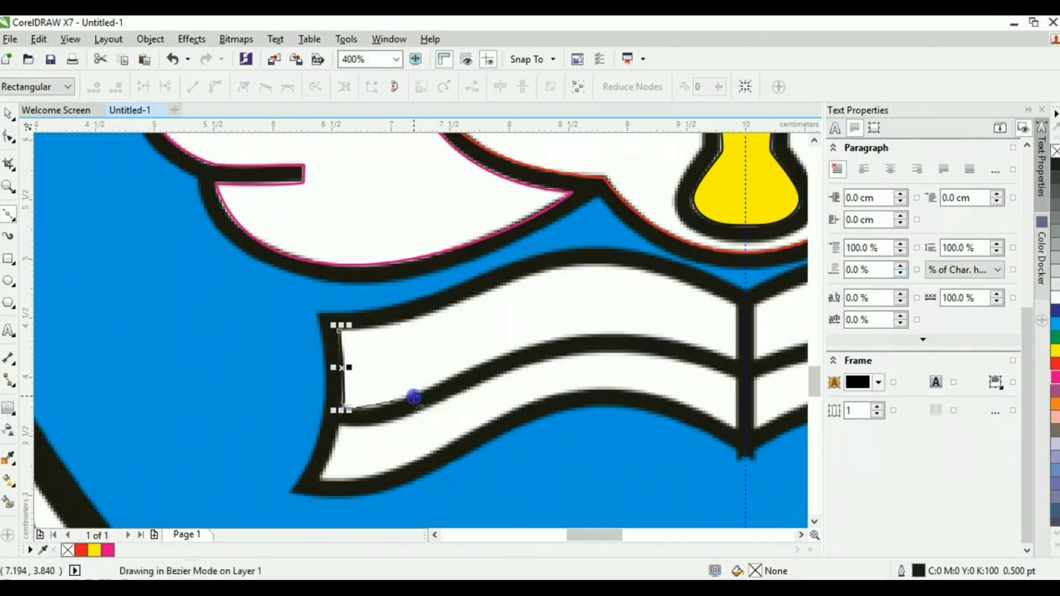
click(564, 343)
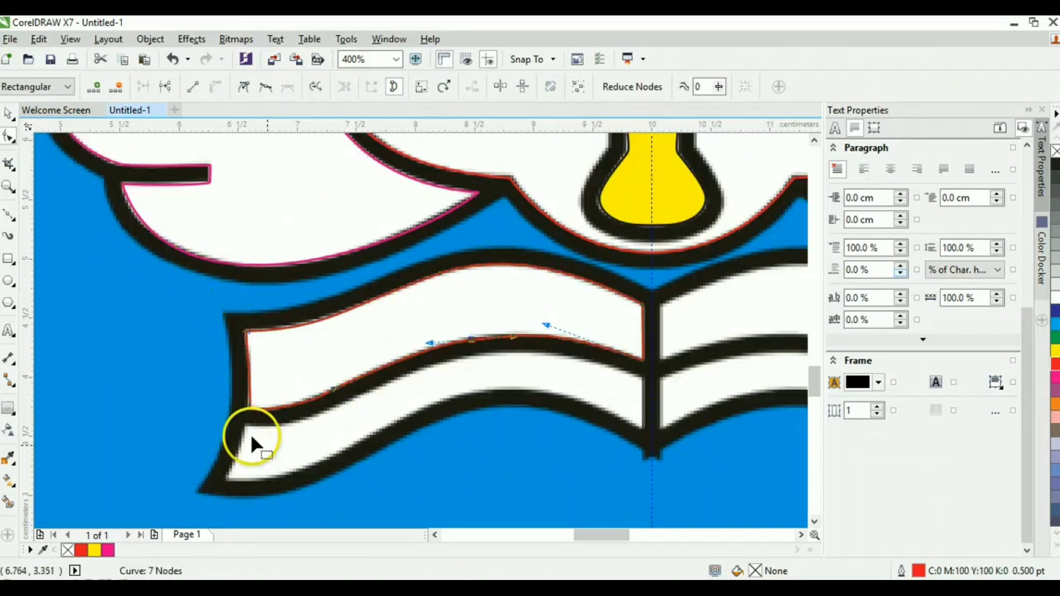
Make the lower-left corner node of the traced page band a cusp and adjust its handles to fit the picture.
scroll(247, 407, up, 3)
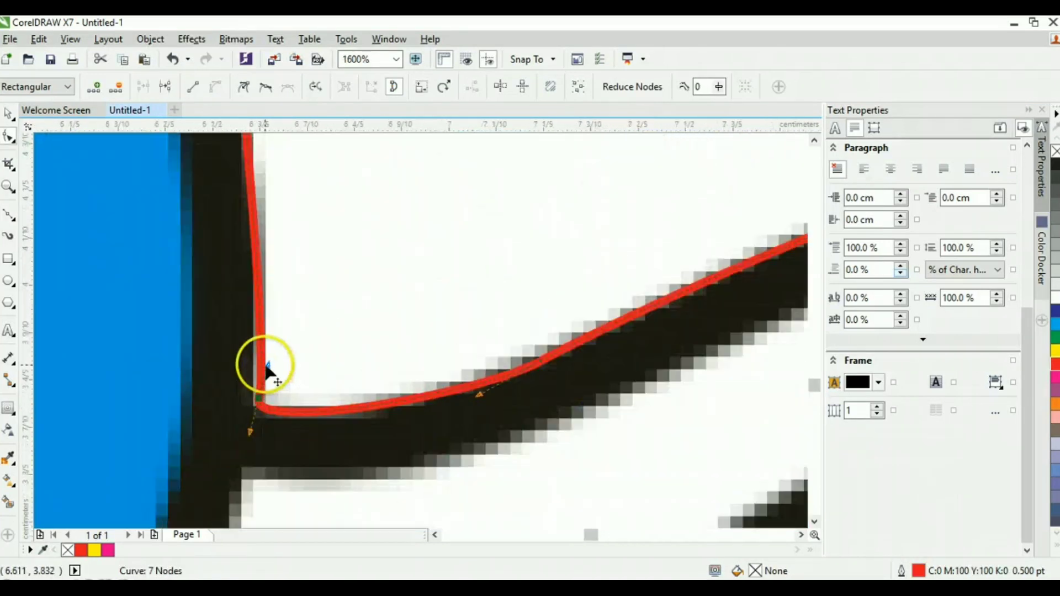
drag(270, 358, 273, 355)
drag(268, 365, 270, 359)
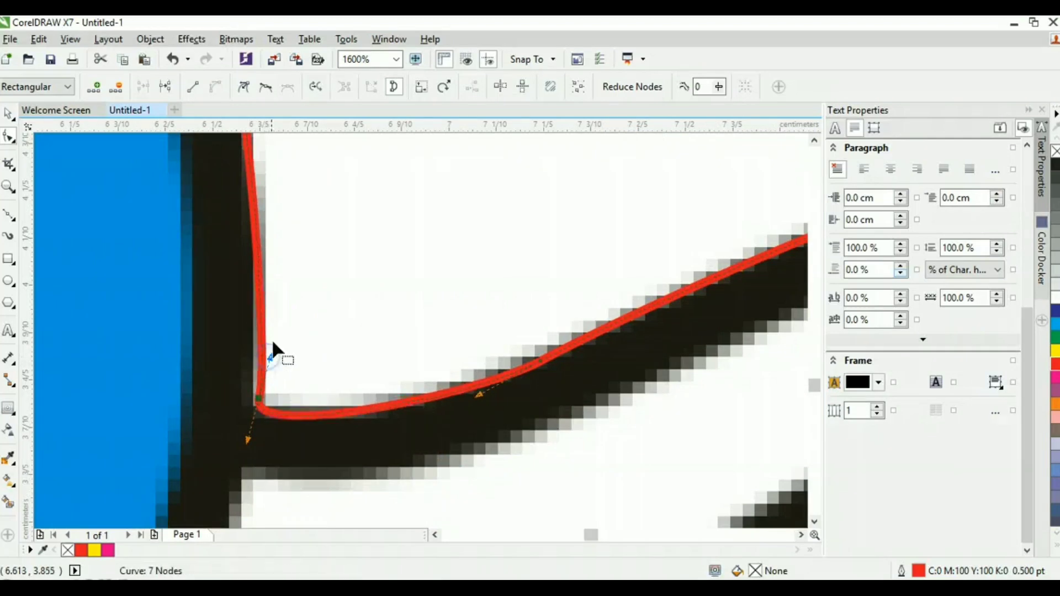
click(243, 86)
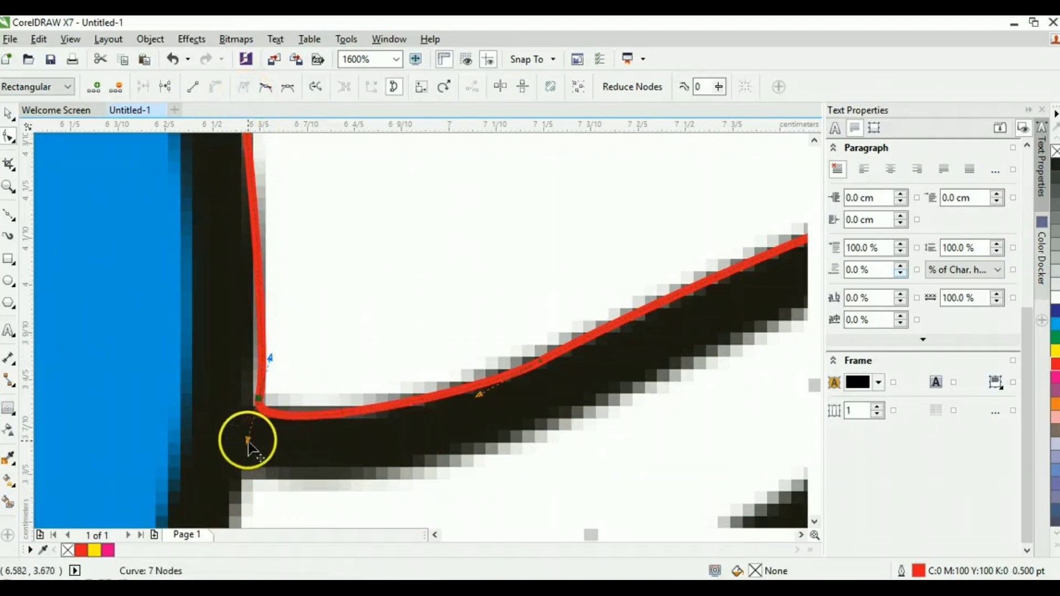
drag(251, 436, 264, 426)
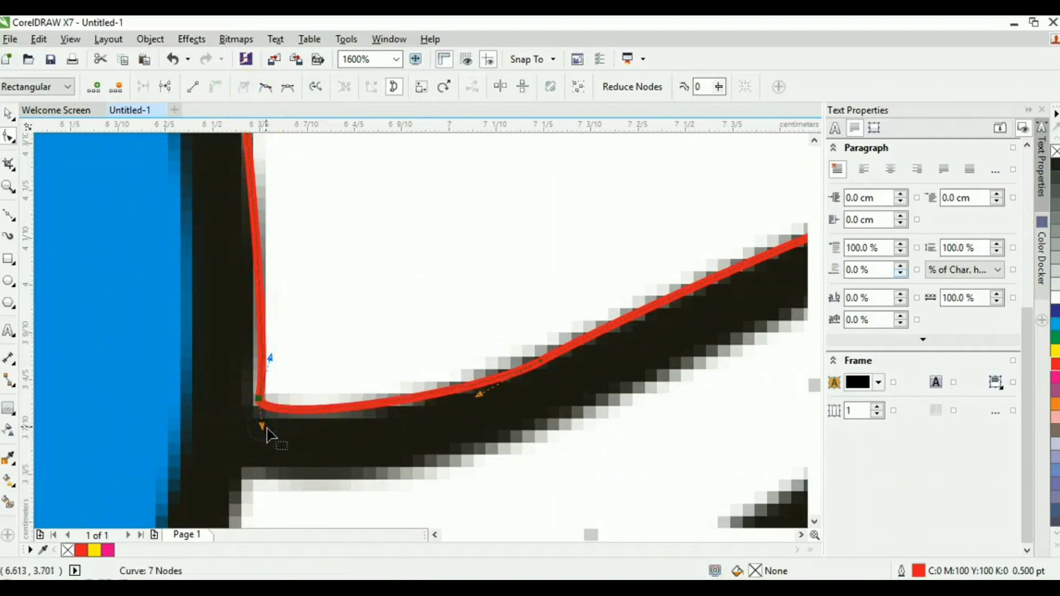
key(space)
Duplicate the page band, mirror the copy horizontally, and place it over the book's right half.
scroll(381, 381, down, 2)
scroll(364, 350, down, 1)
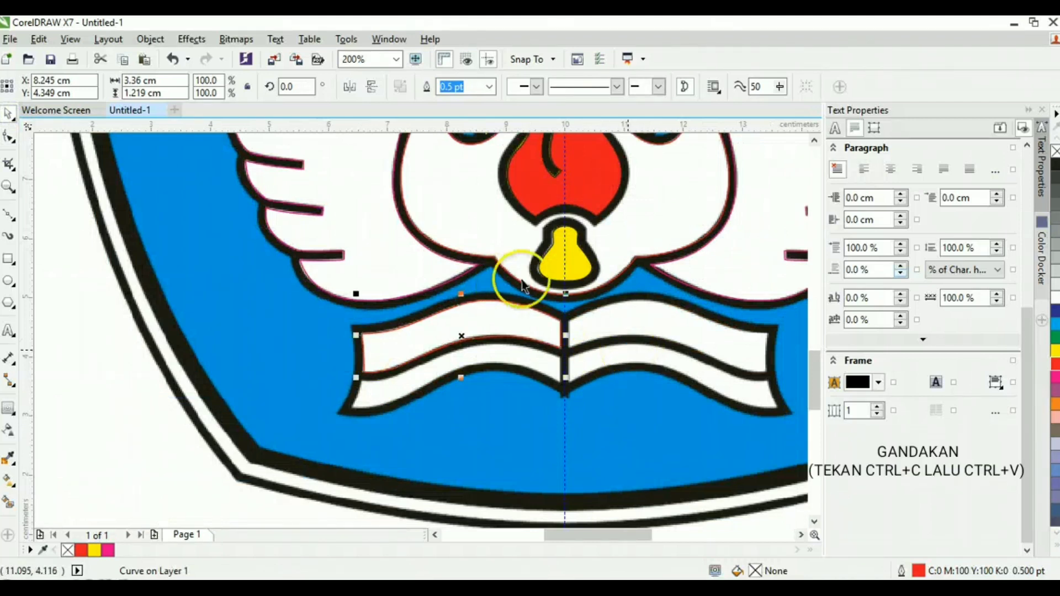
click(349, 89)
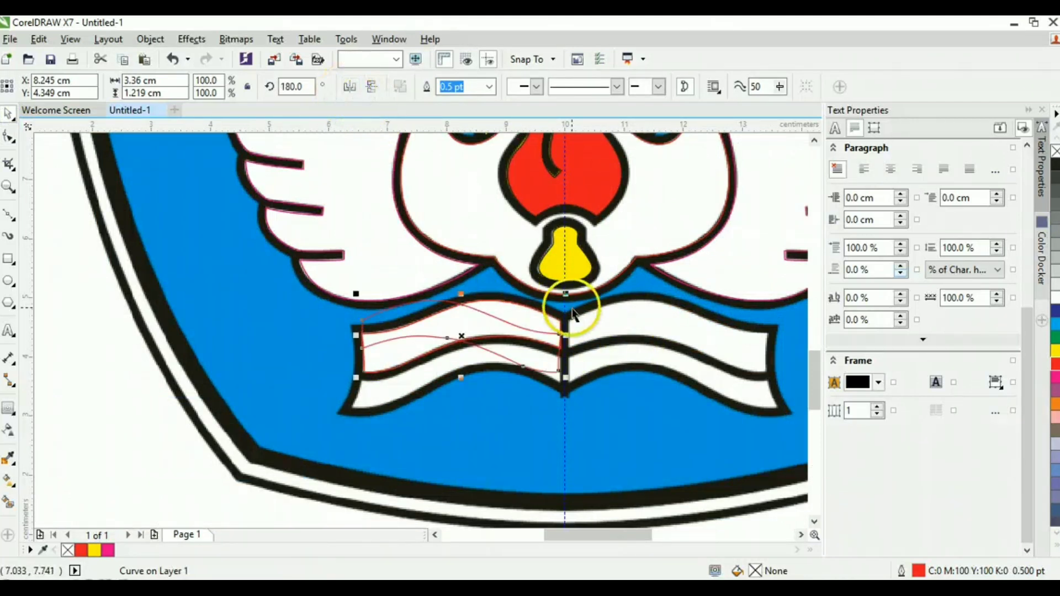
drag(499, 339, 706, 340)
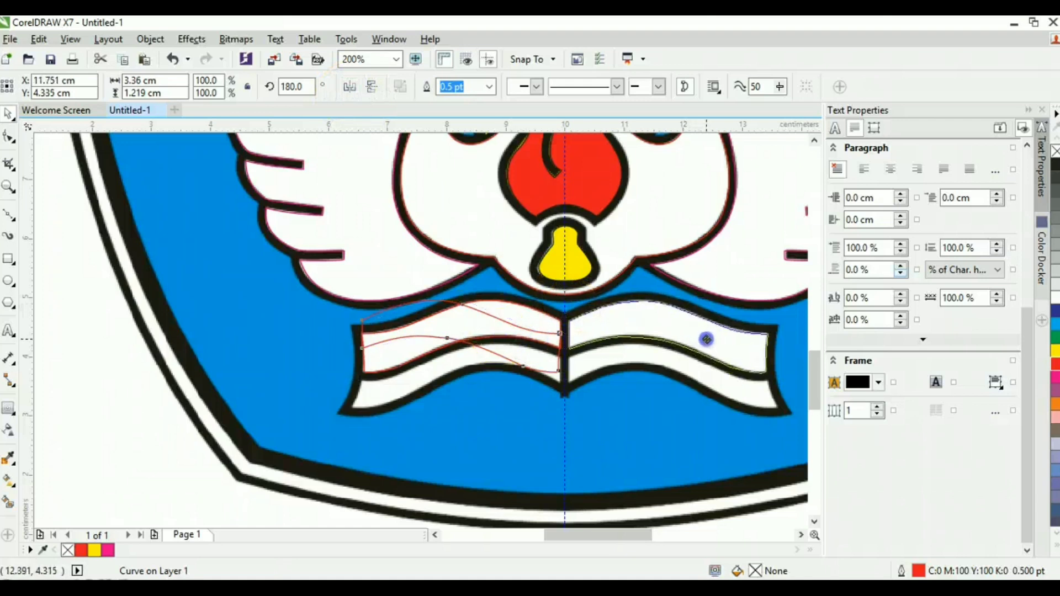
Weld the left and right upper page bands of the book into one object.
shift+click(533, 332)
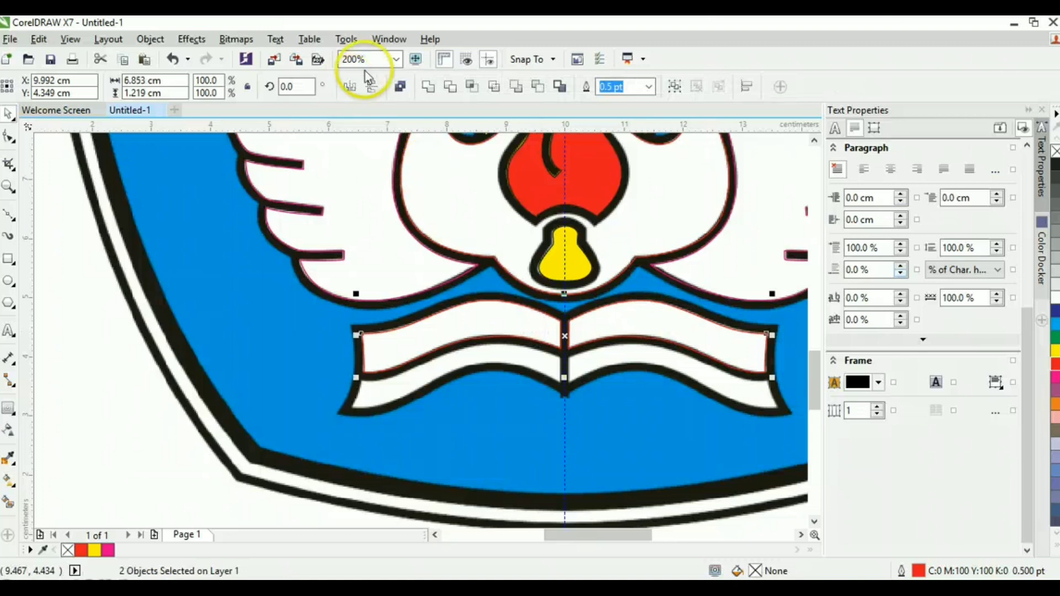
click(425, 88)
key(Escape)
Trace the lower page band on the book's left half as a closed shape with Bézier curves.
click(10, 216)
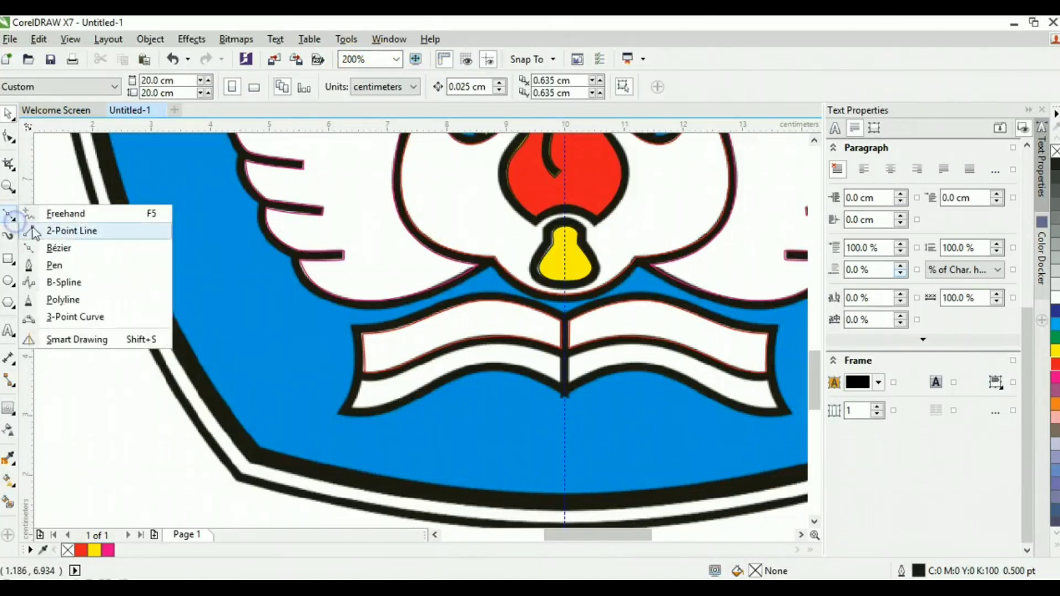
click(65, 251)
scroll(403, 417, up, 1)
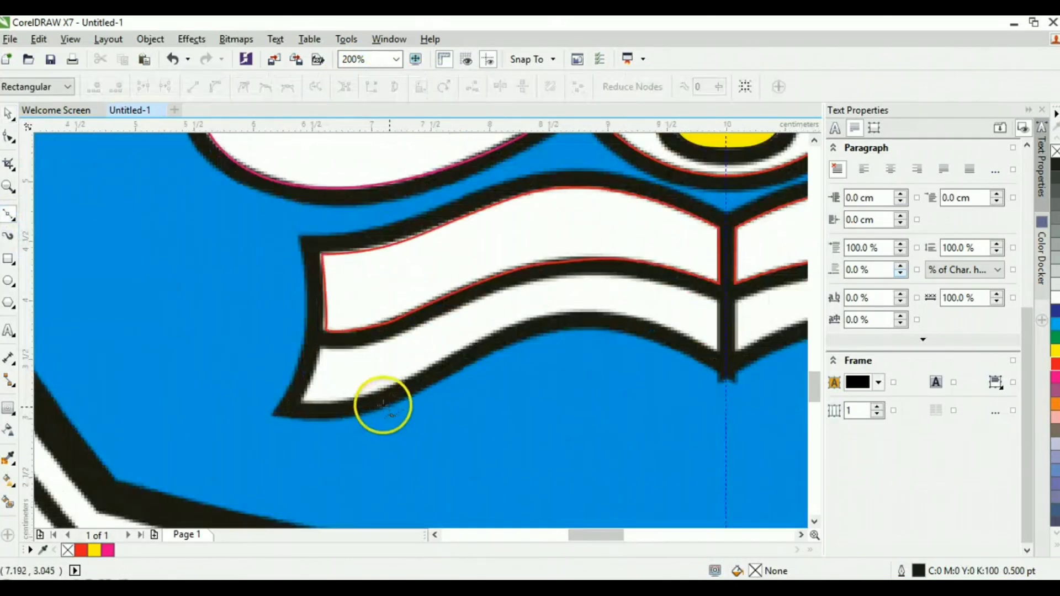
click(320, 348)
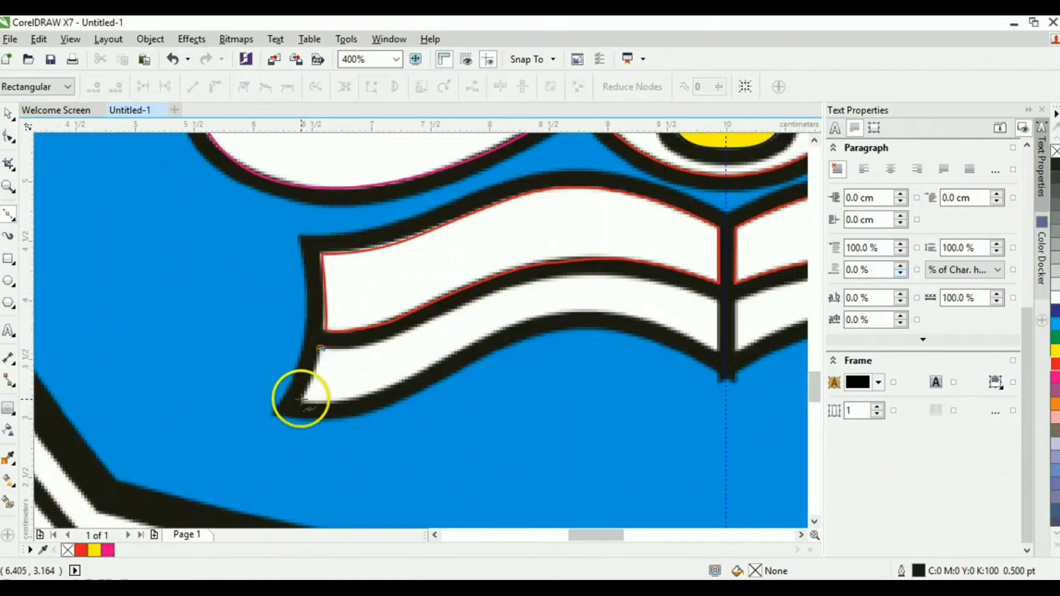
click(301, 399)
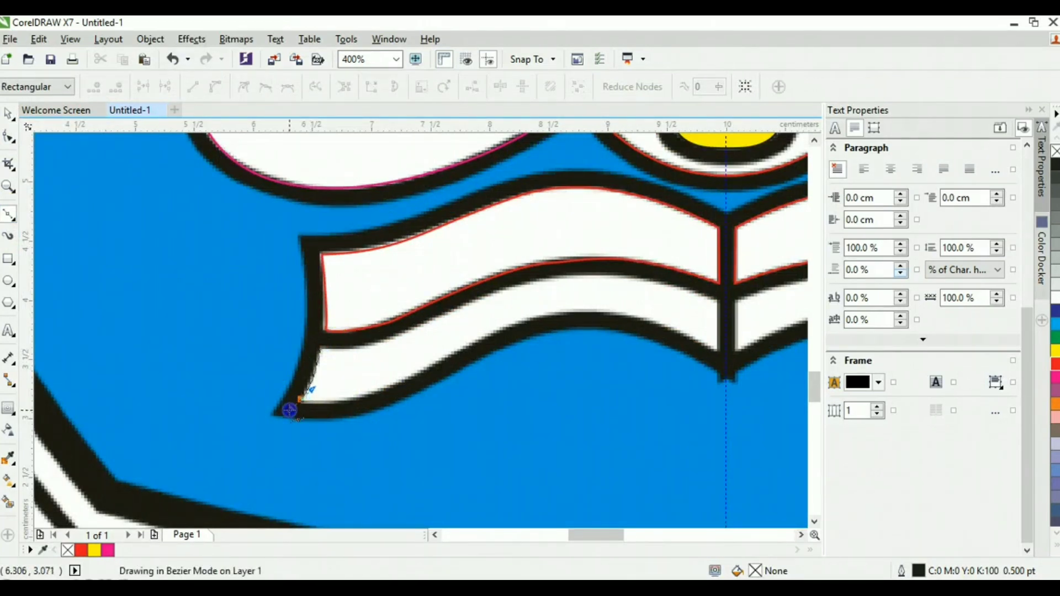
click(409, 378)
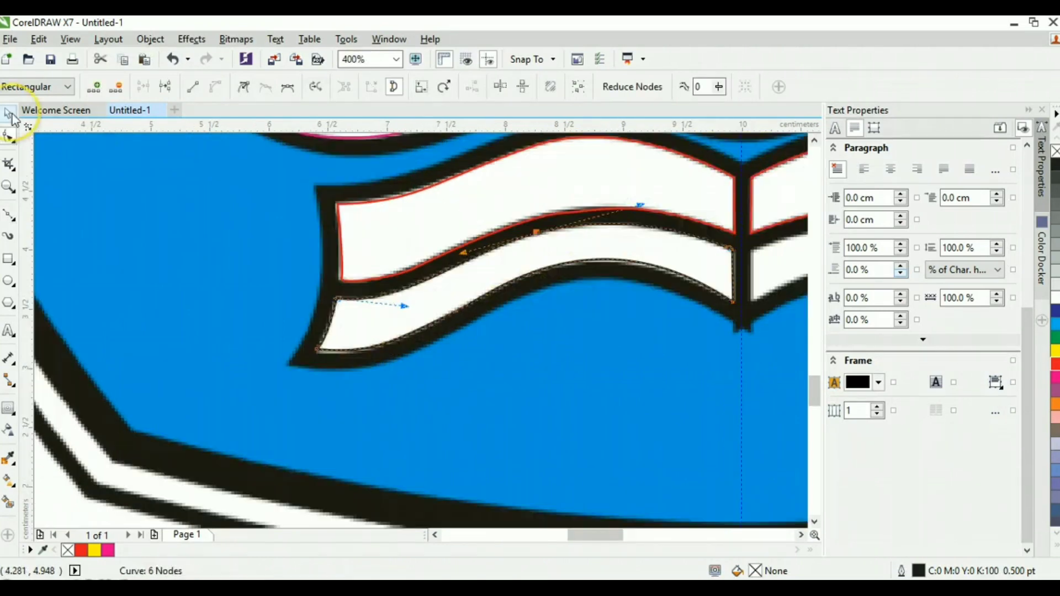
click(9, 114)
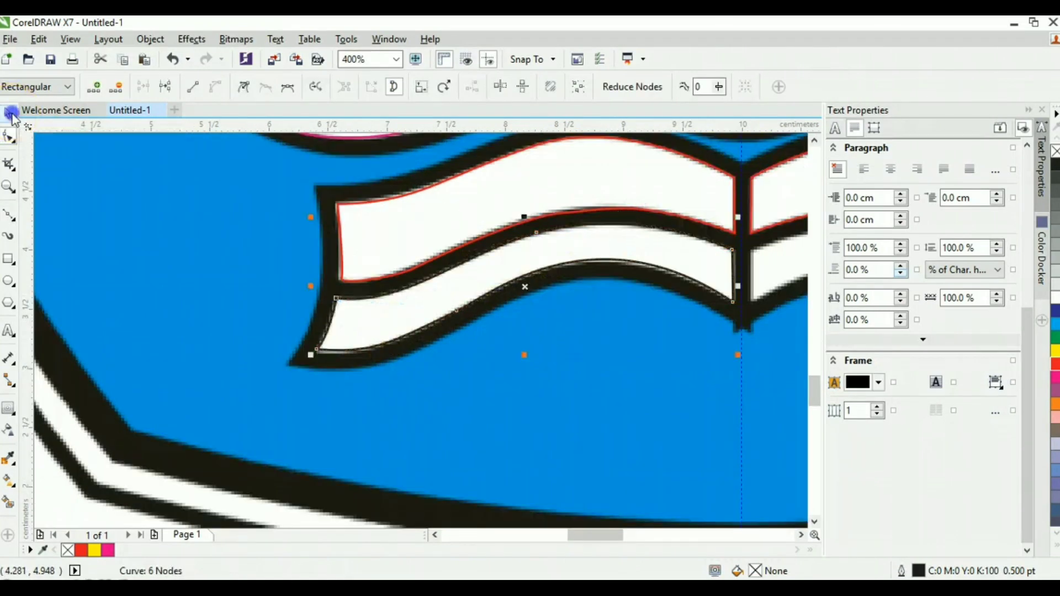
Duplicate the lower page band, mirror the copy horizontally, and place it over the book's right half.
scroll(609, 371, down, 2)
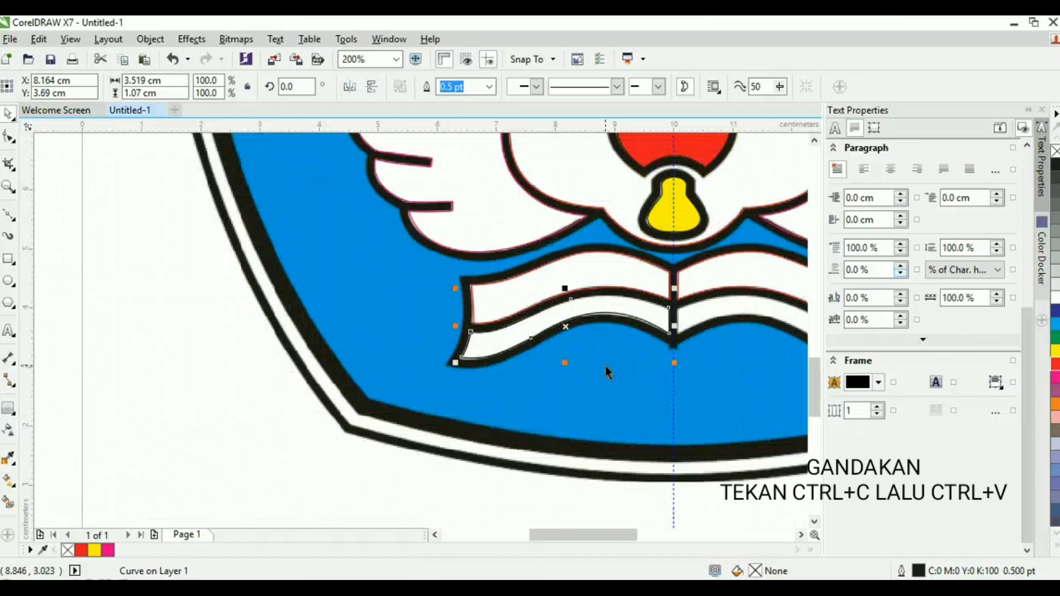
key(ctrl+c)
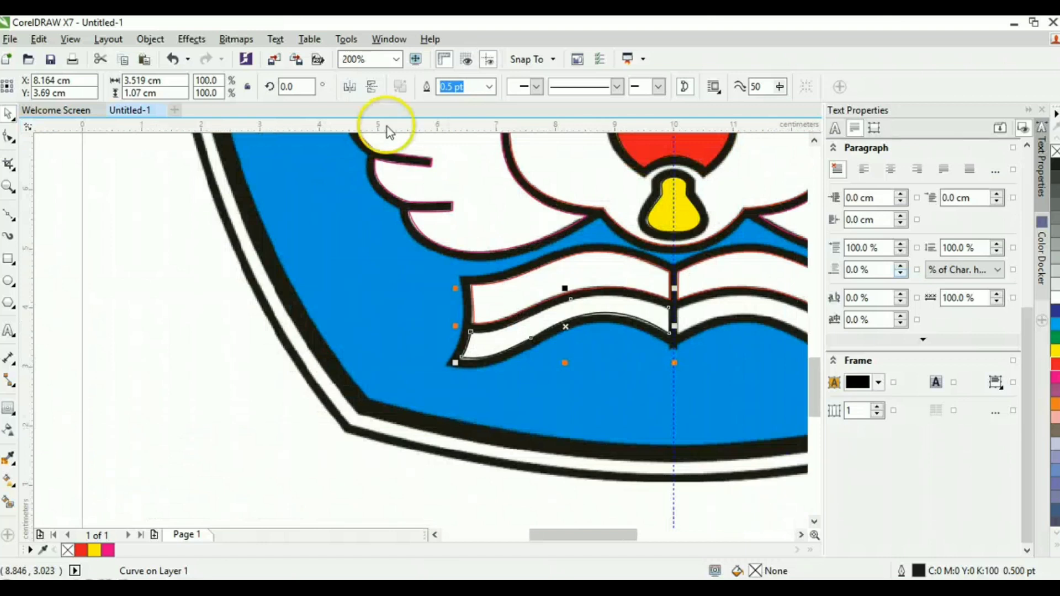
click(350, 86)
drag(569, 522, 604, 535)
drag(429, 350, 598, 339)
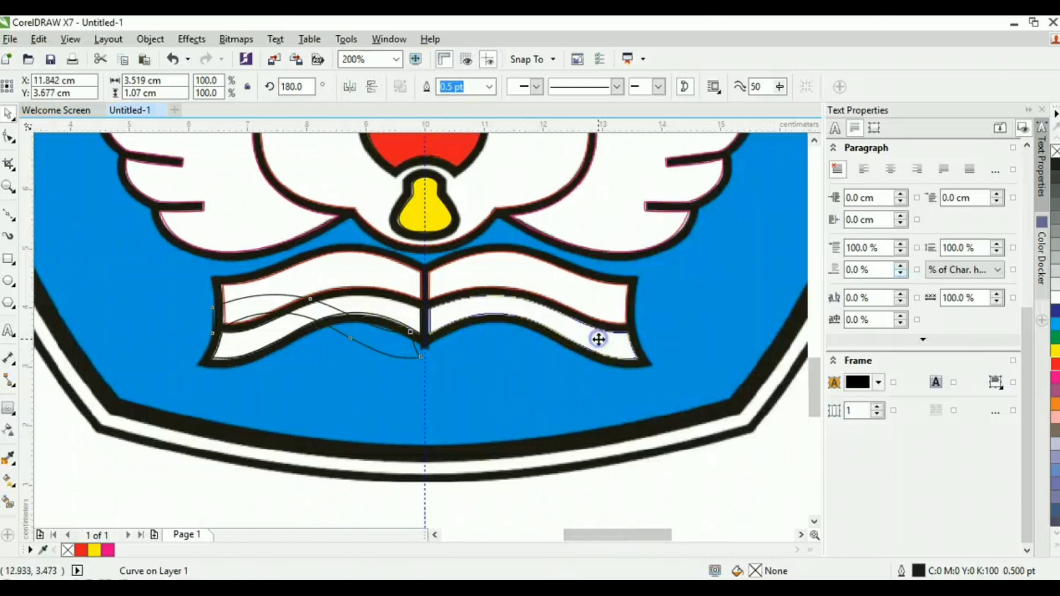
scroll(445, 315, up, 1)
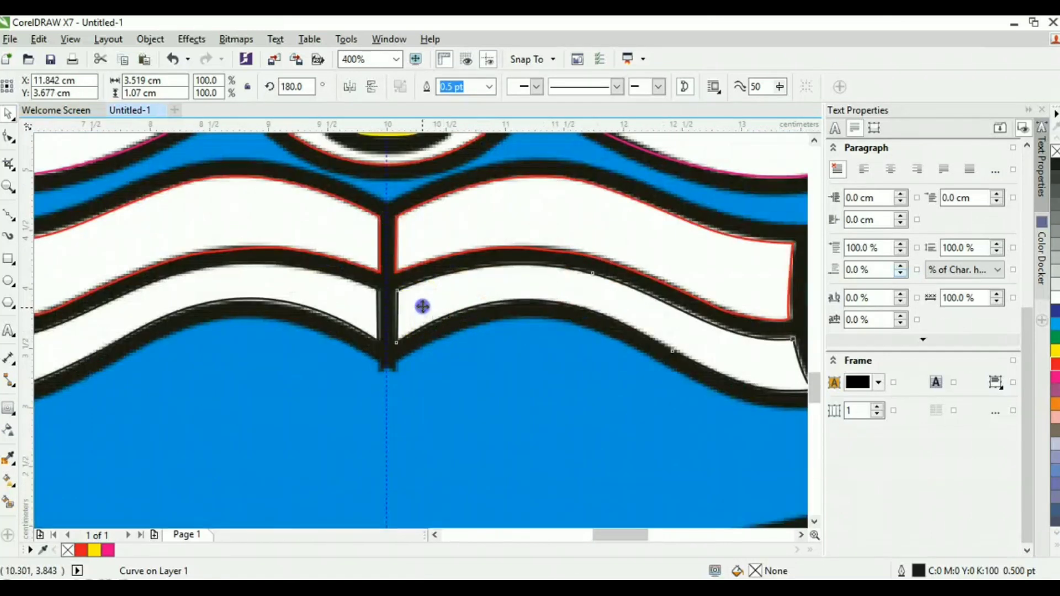
Align the mirrored lower page band with its original and select both halves for combining into one curve.
click(421, 305)
shift+click(371, 308)
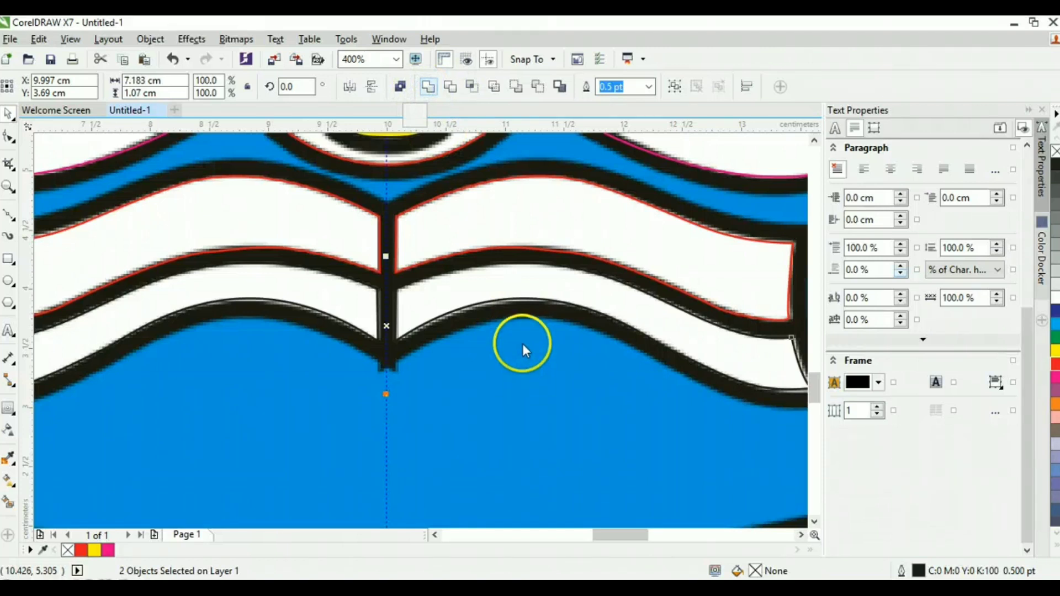
click(485, 296)
click(522, 359)
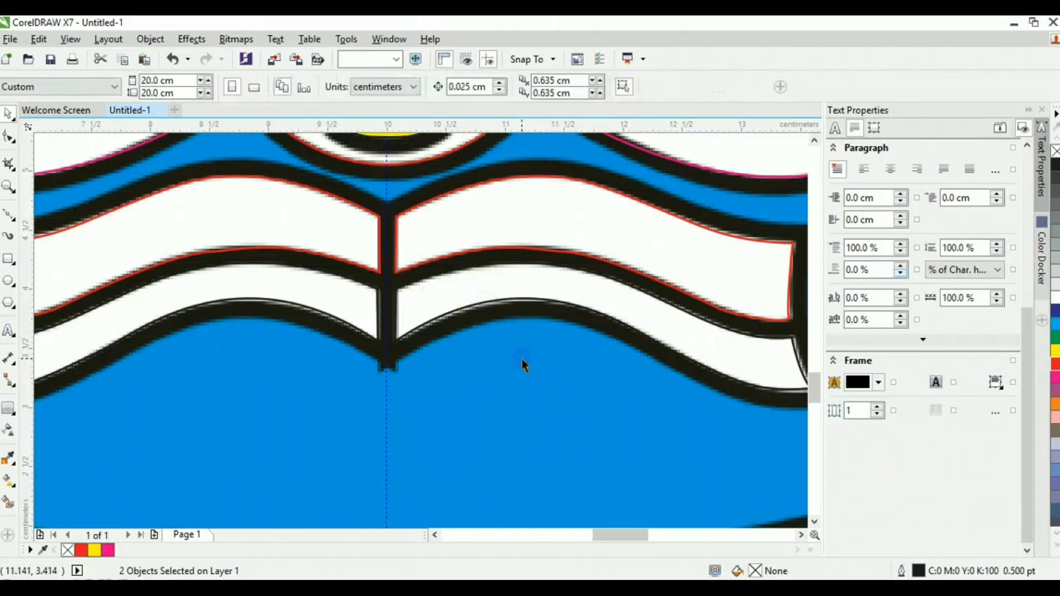
click(494, 285)
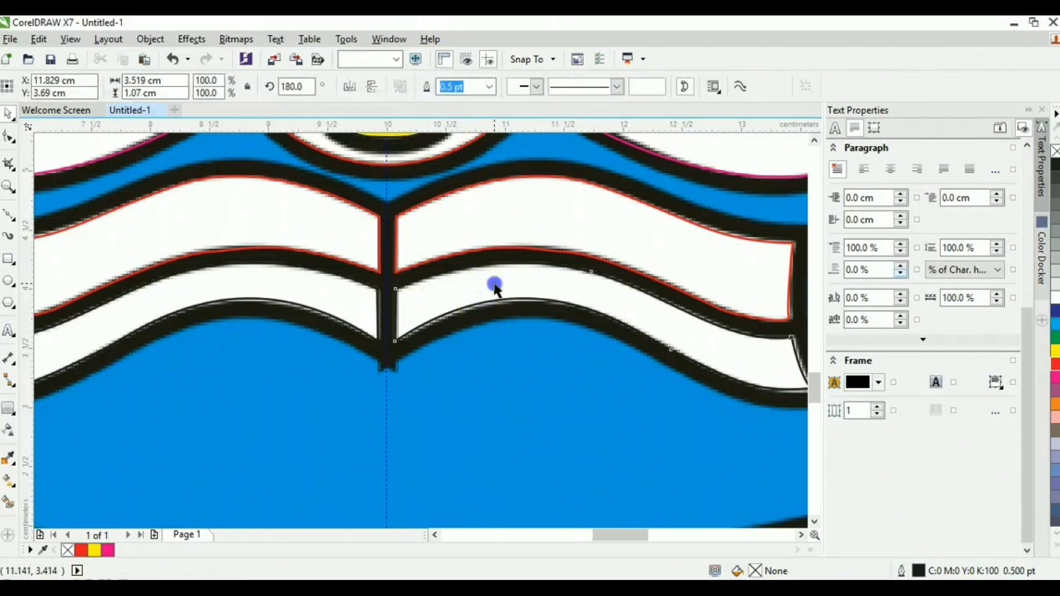
shift+click(336, 303)
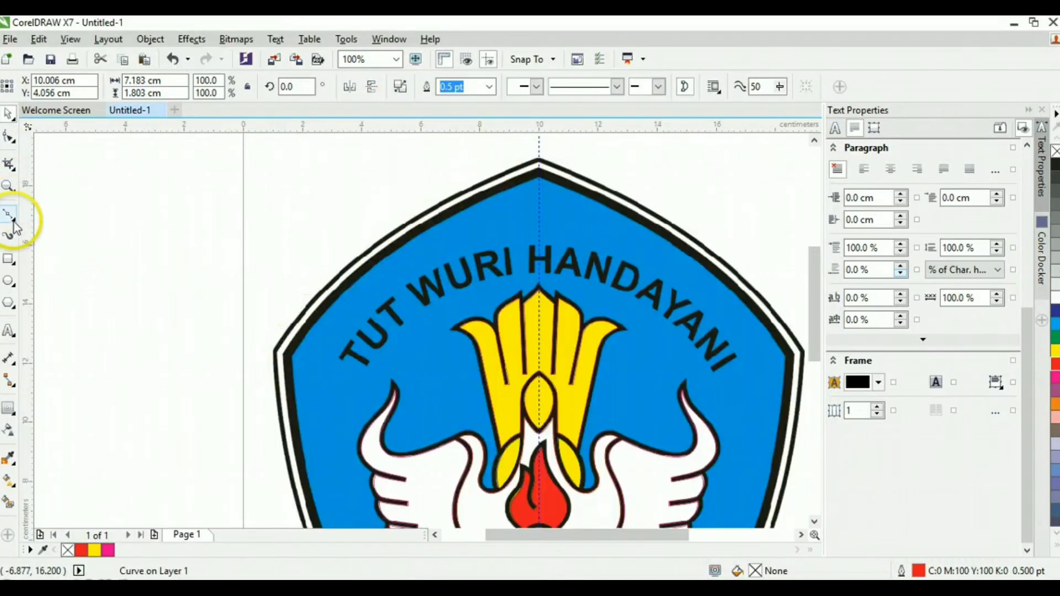
Trace the left half of the blue pentagon with Bézier curves, close it across the centre guideline, and give it an orange outline.
click(12, 219)
click(61, 247)
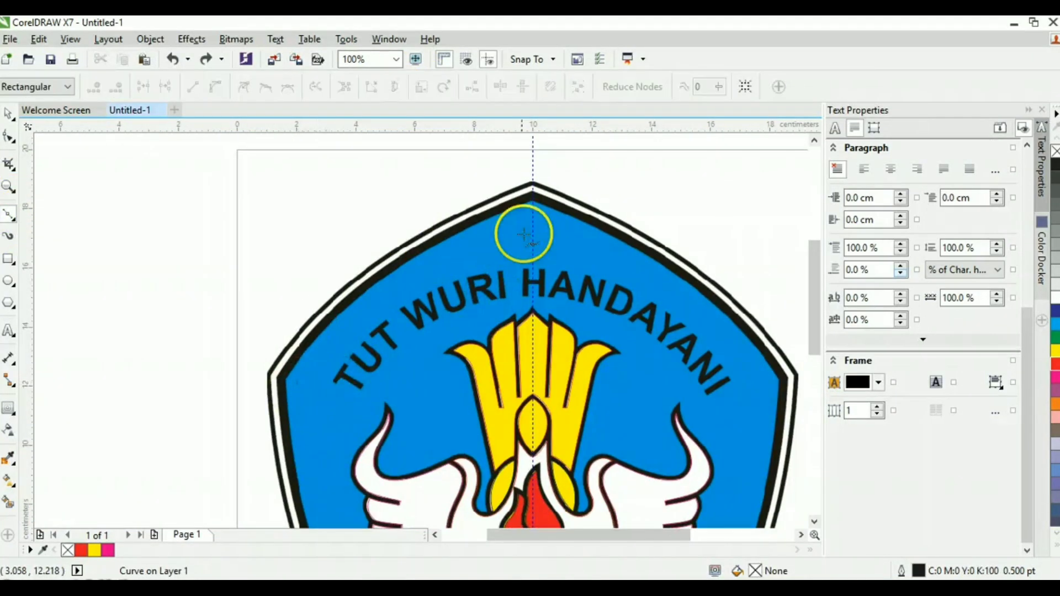
scroll(523, 234, up, 2)
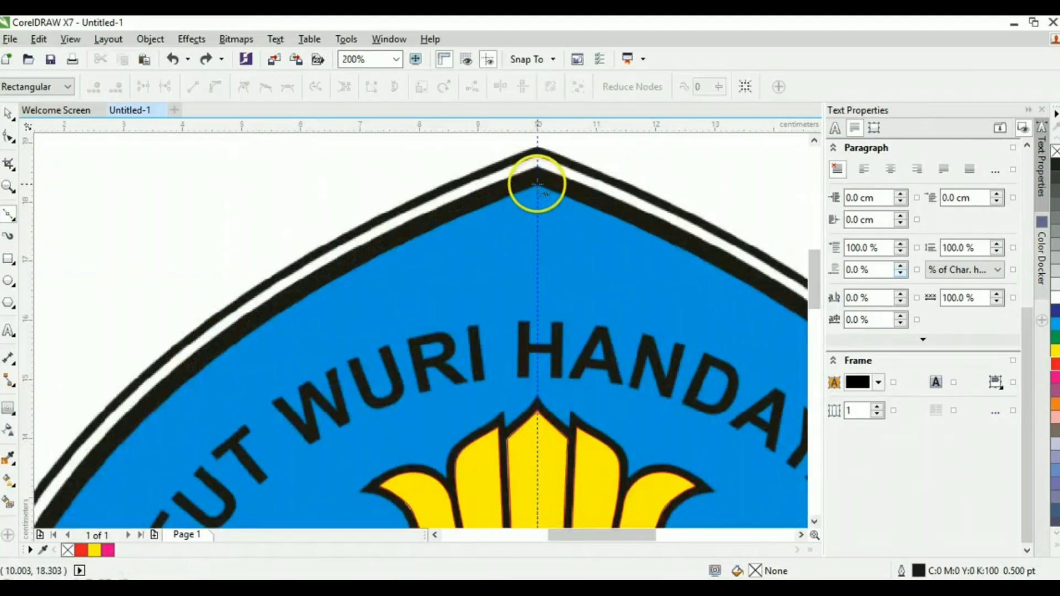
scroll(537, 184, down, 2)
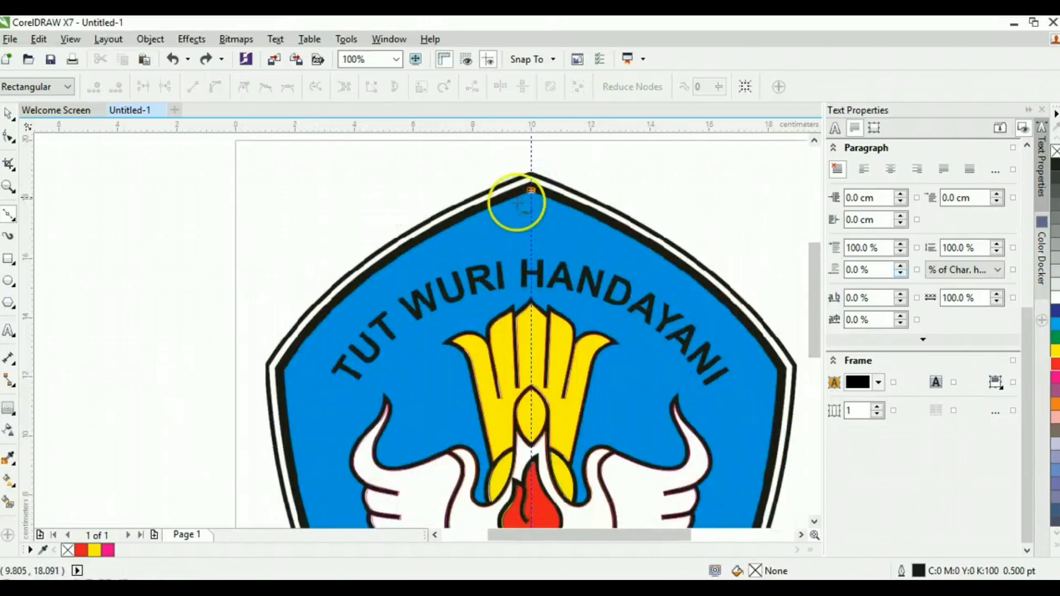
click(282, 365)
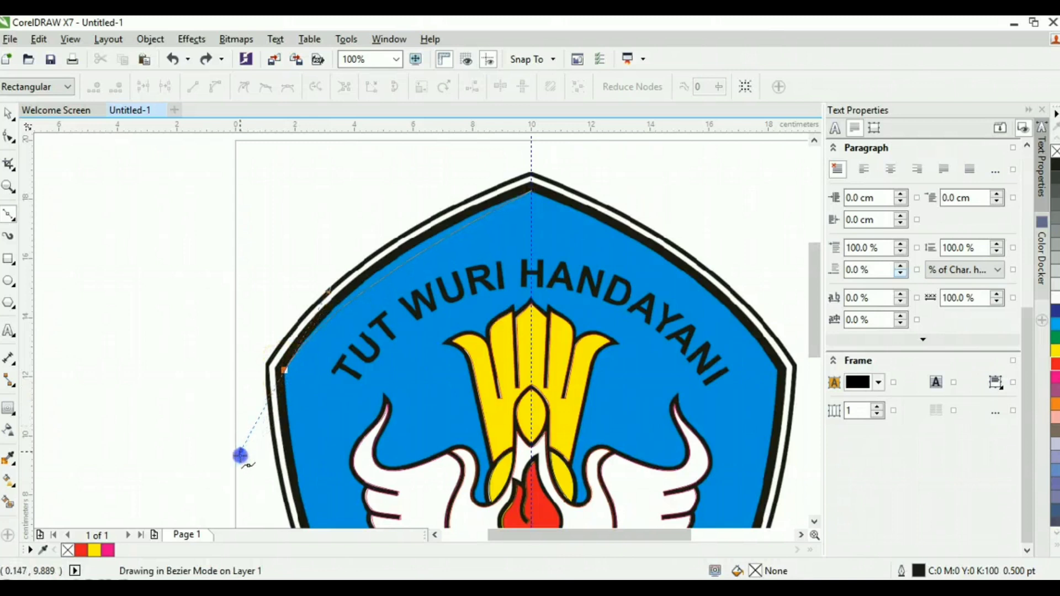
drag(236, 470, 231, 477)
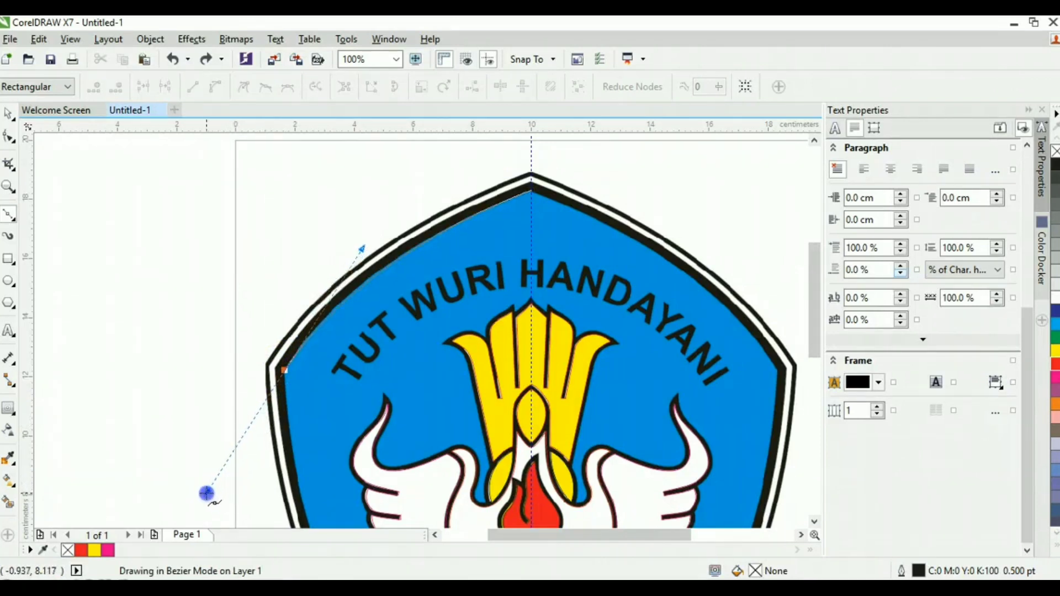
drag(205, 494, 206, 492)
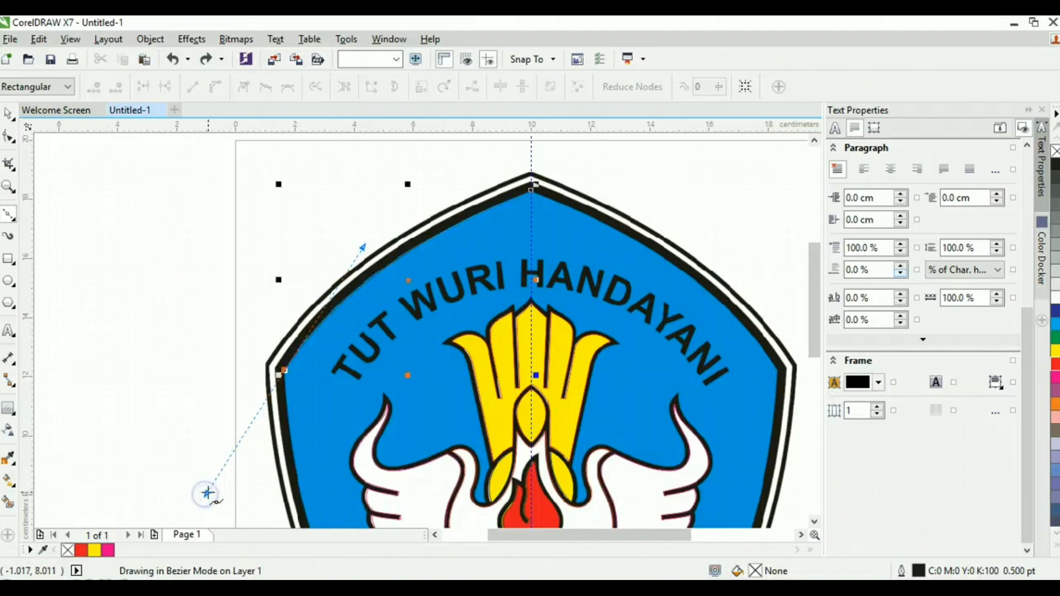
drag(817, 307, 784, 379)
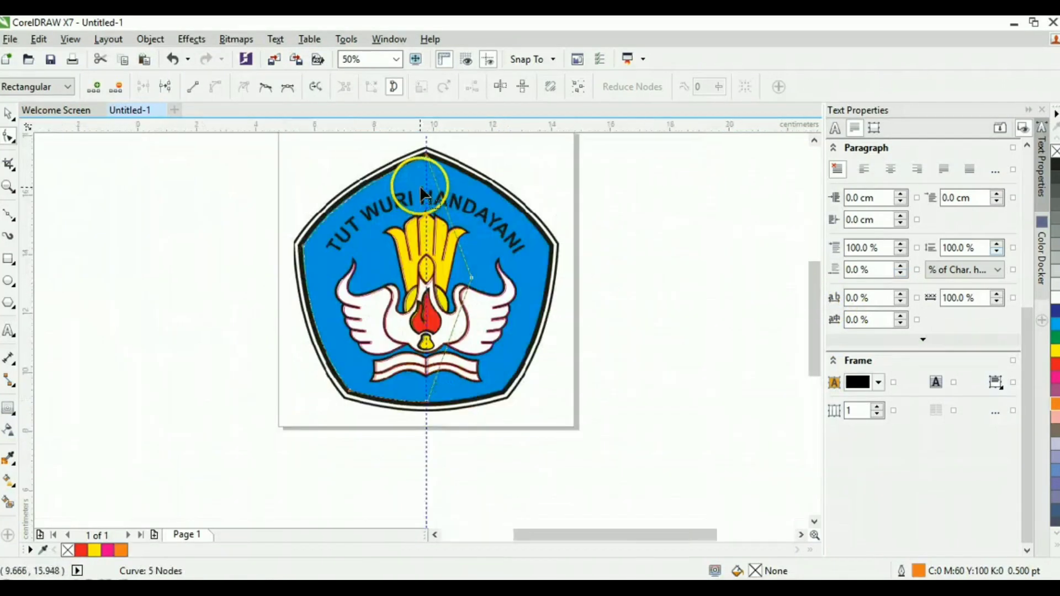
scroll(421, 176, up, 1)
scroll(419, 177, down, 1)
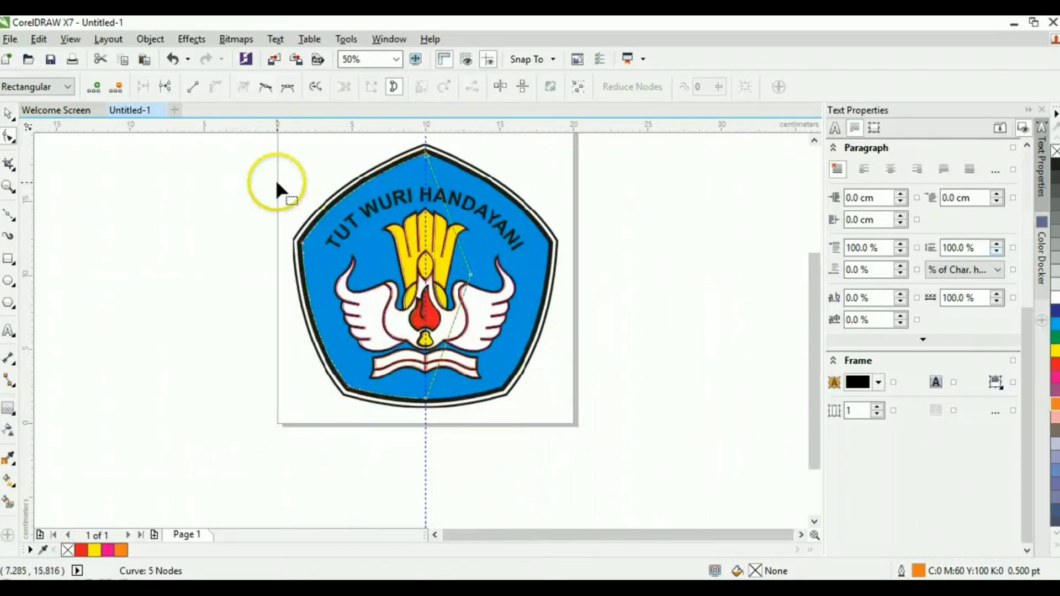
Duplicate the pentagon half, mirror the copy horizontally, and place it over the pentagon's right half.
click(10, 114)
click(481, 257)
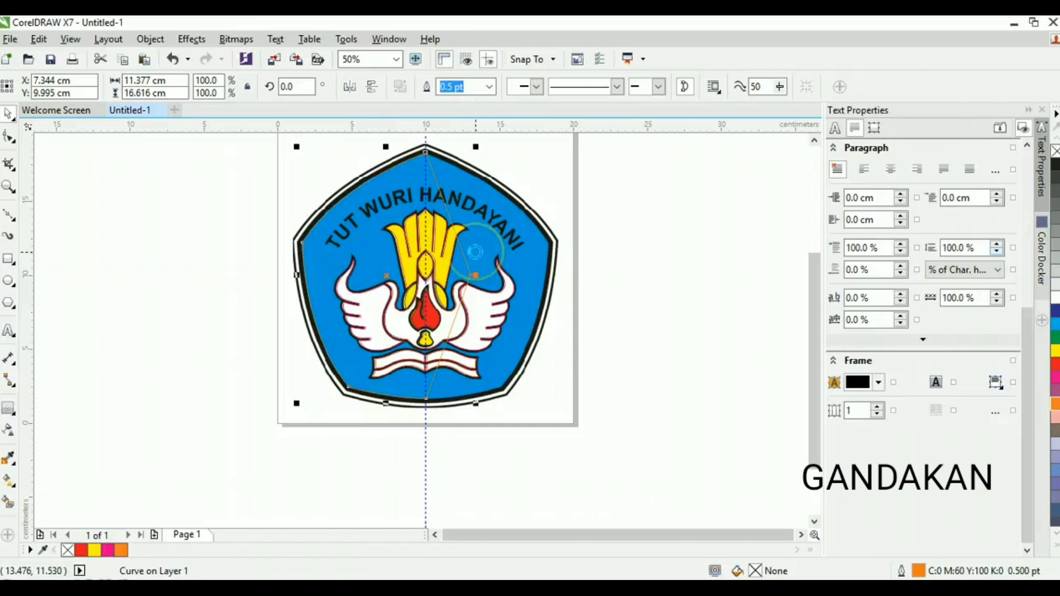
click(349, 87)
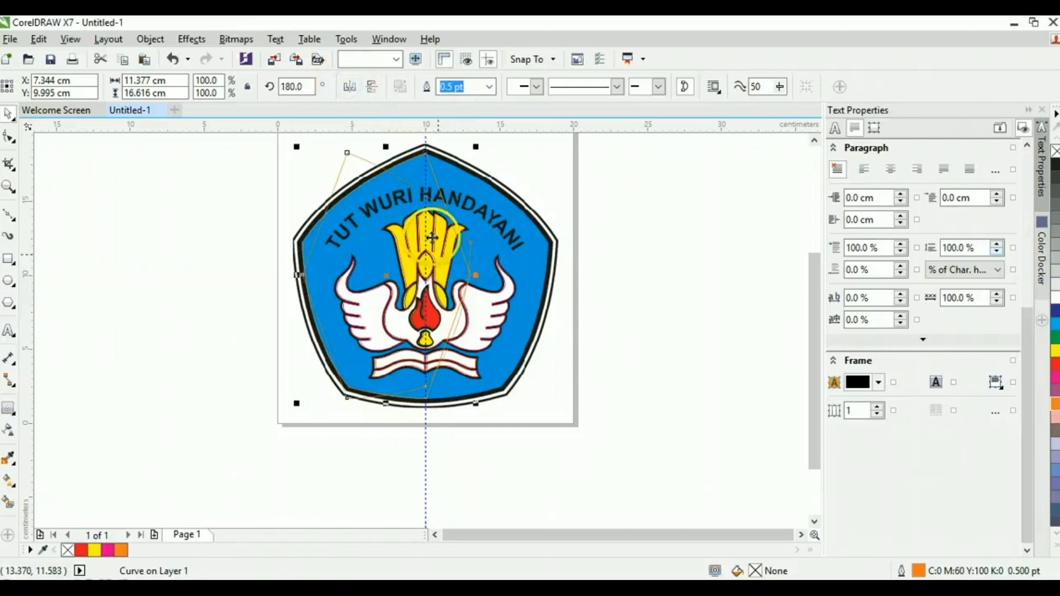
drag(387, 276, 471, 274)
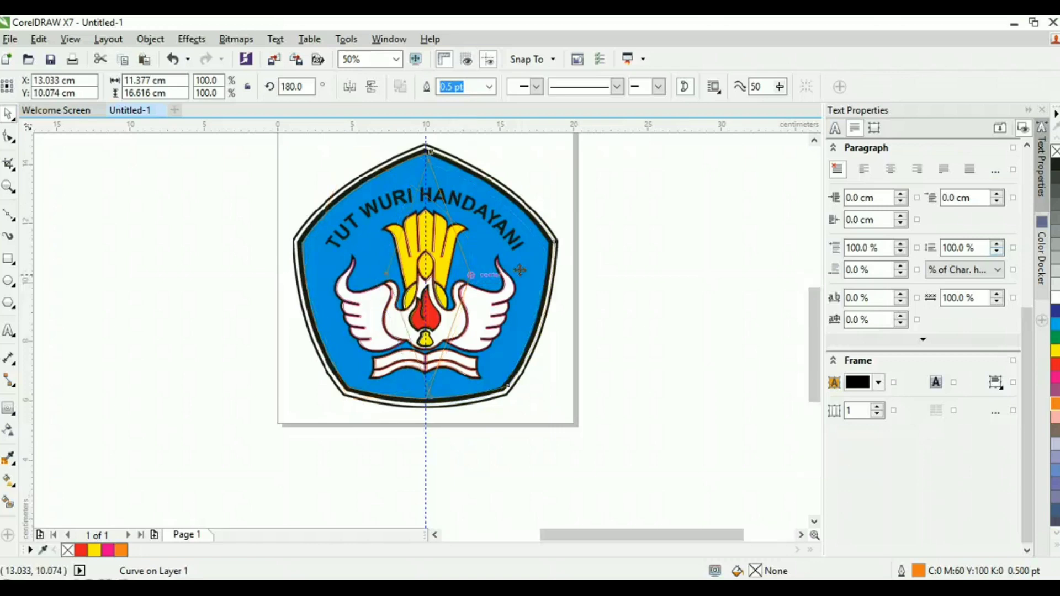
scroll(520, 270, up, 1)
drag(566, 246, 555, 248)
click(490, 269)
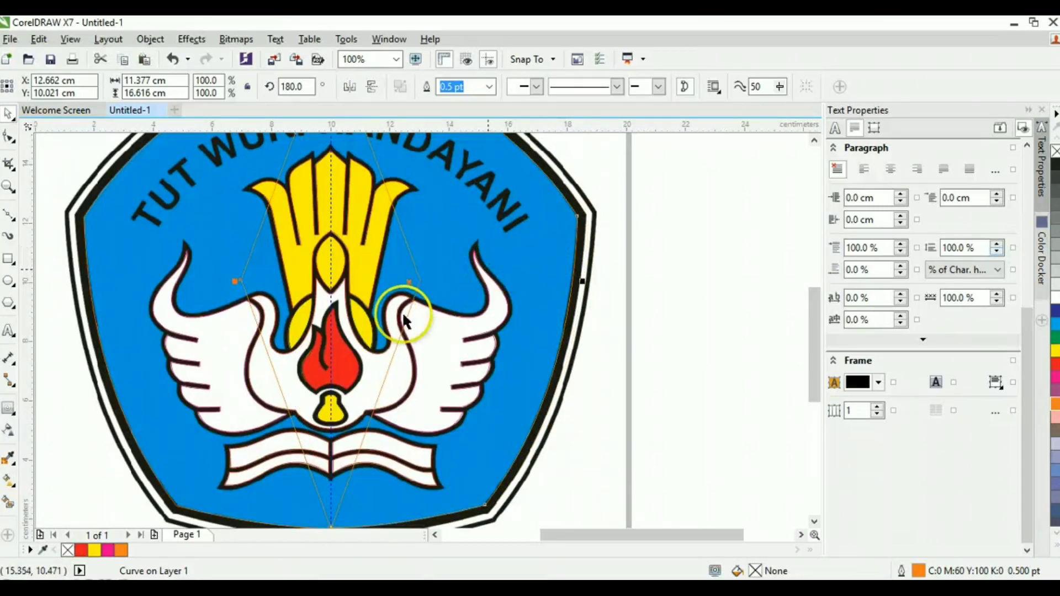
Weld the two halves of the pentagon outline into one shape.
scroll(319, 438, down, 1)
scroll(320, 443, up, 1)
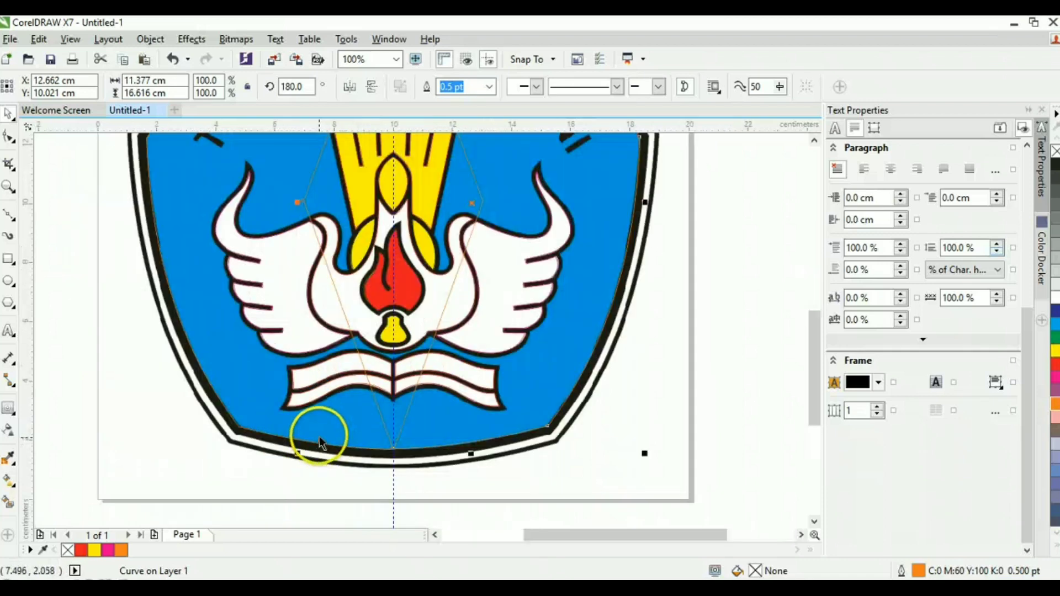
shift+click(319, 429)
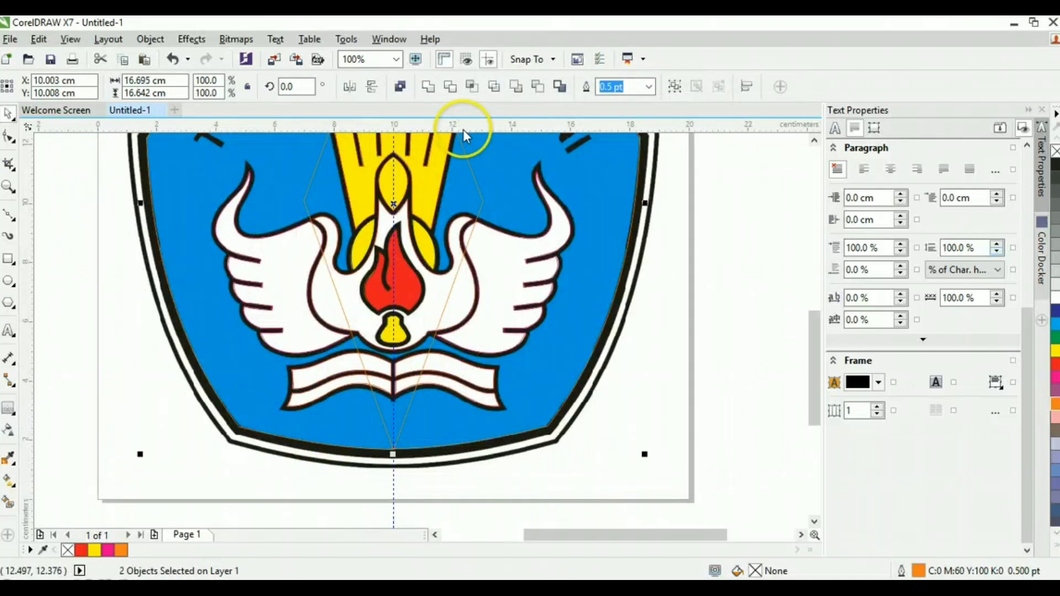
click(428, 86)
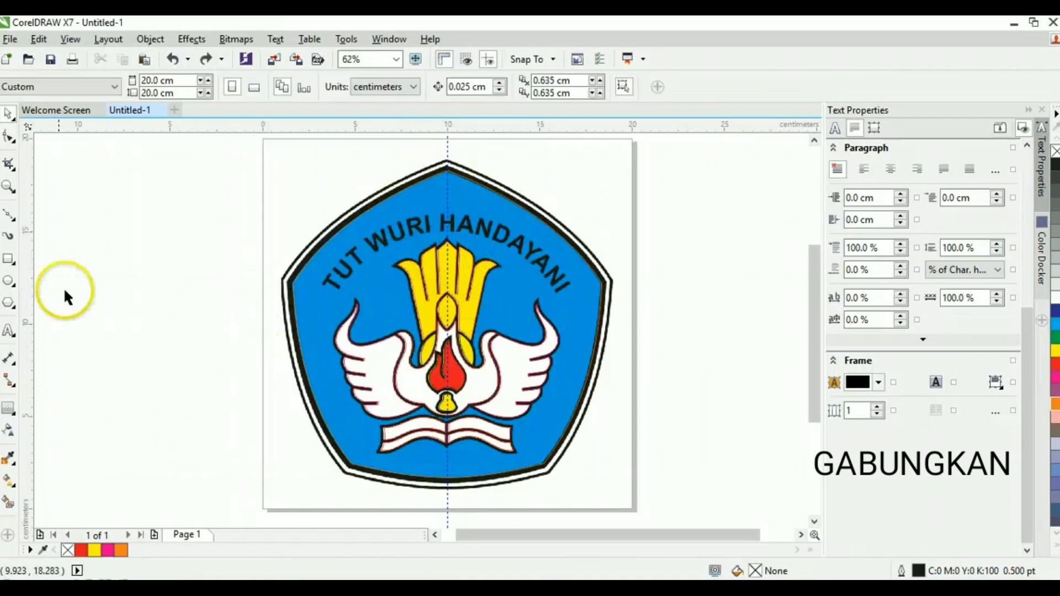
Draw a circle about 12.9 cm in diameter over the emblem and centre it horizontally on the pentagon outline.
click(9, 281)
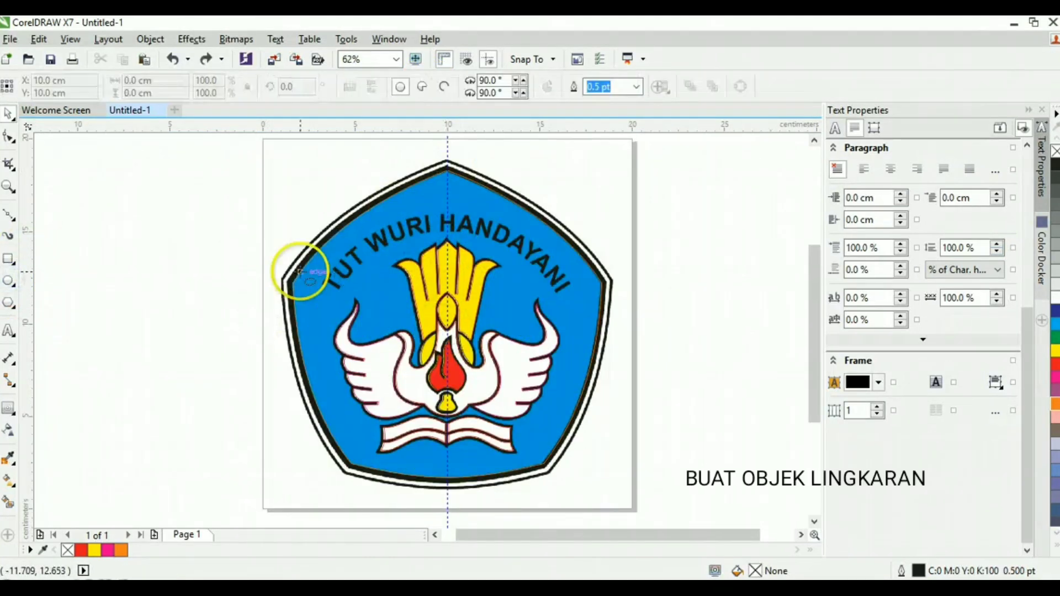
drag(299, 267, 544, 467)
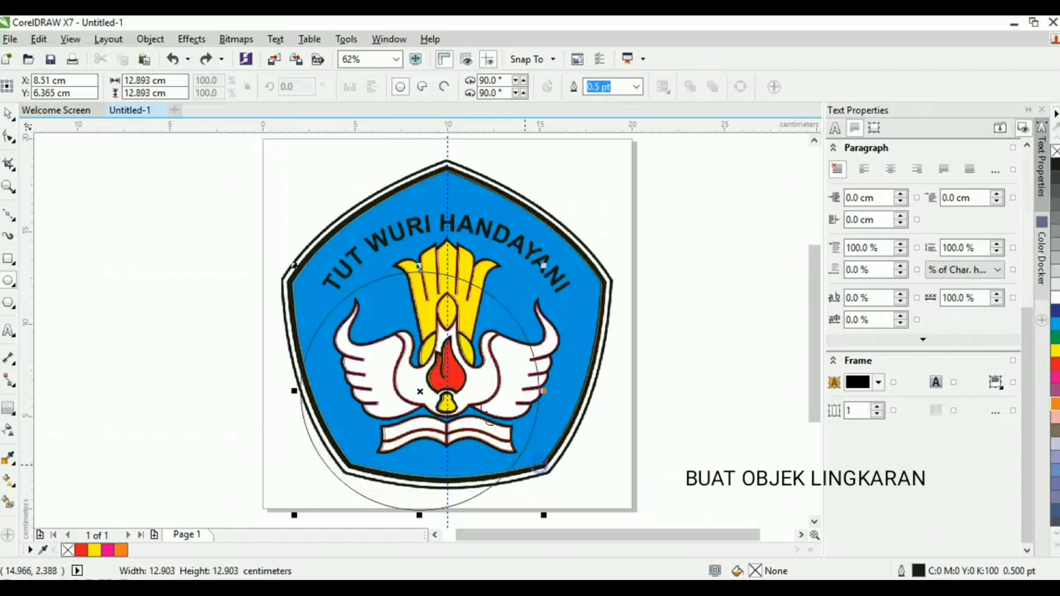
click(8, 114)
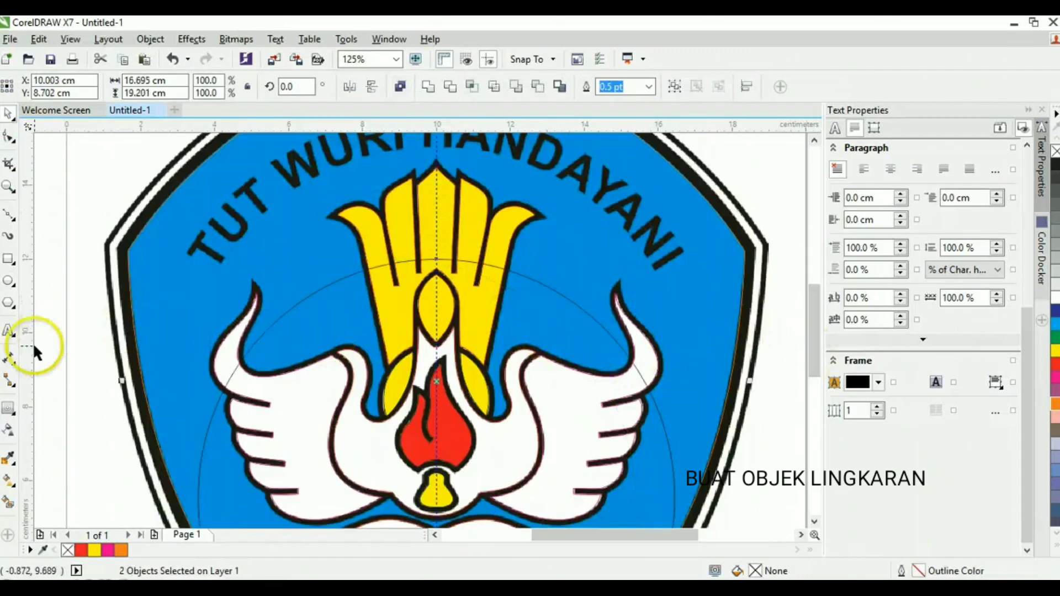
Add the text "TUT WURI HANDAYANI" in Arial along the edge of the circle.
click(8, 330)
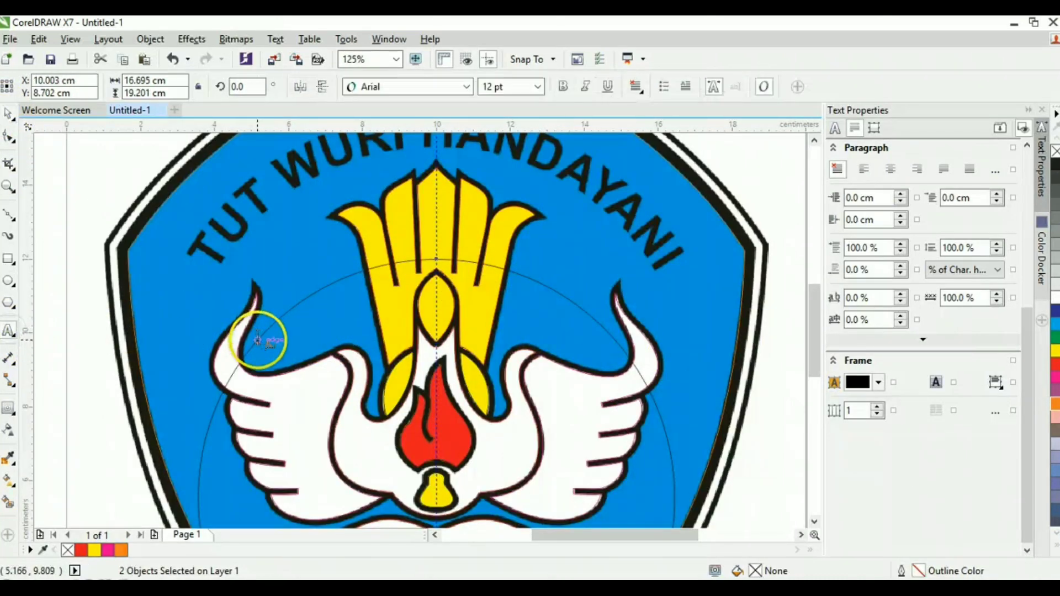
click(319, 374)
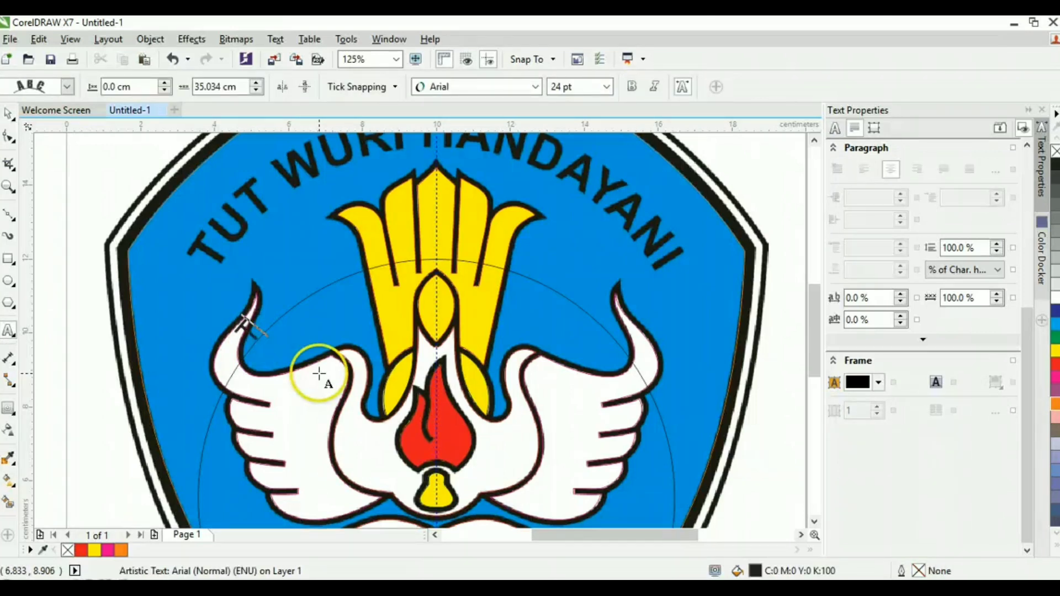
text(TUT)
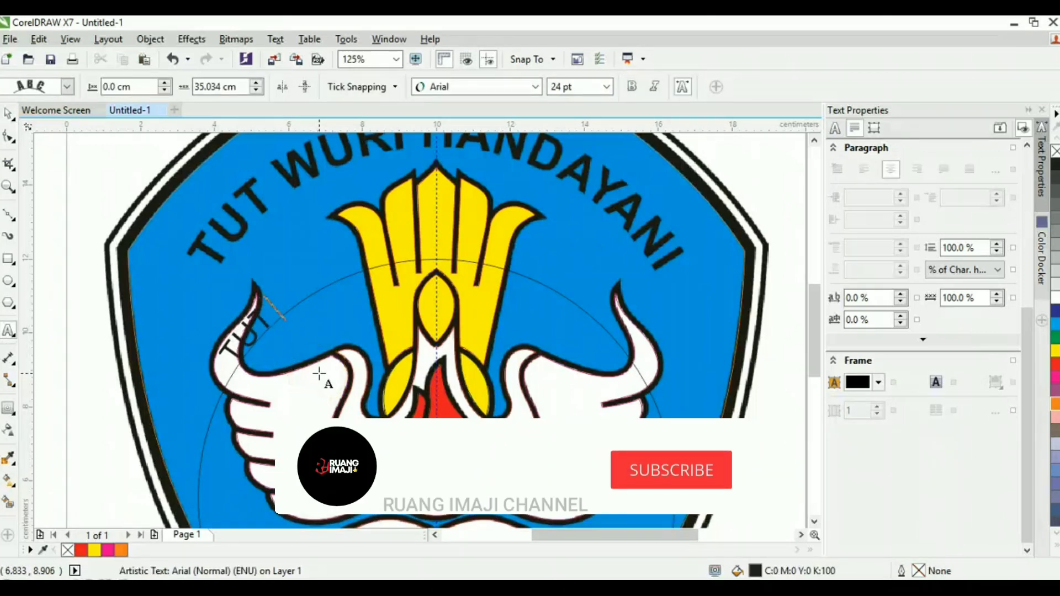
text( WURI HA)
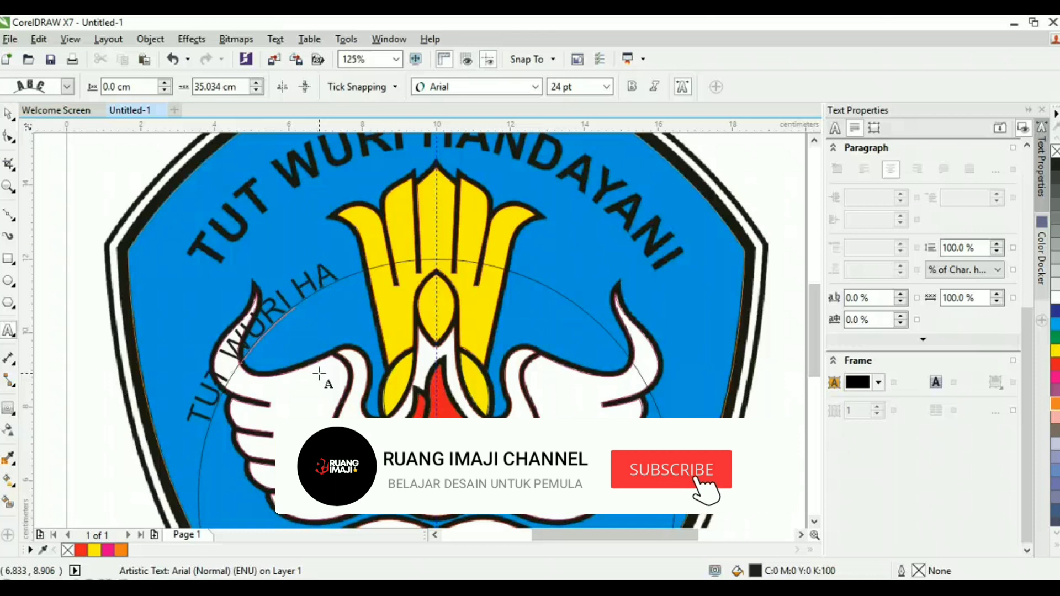
text(NDAYANI)
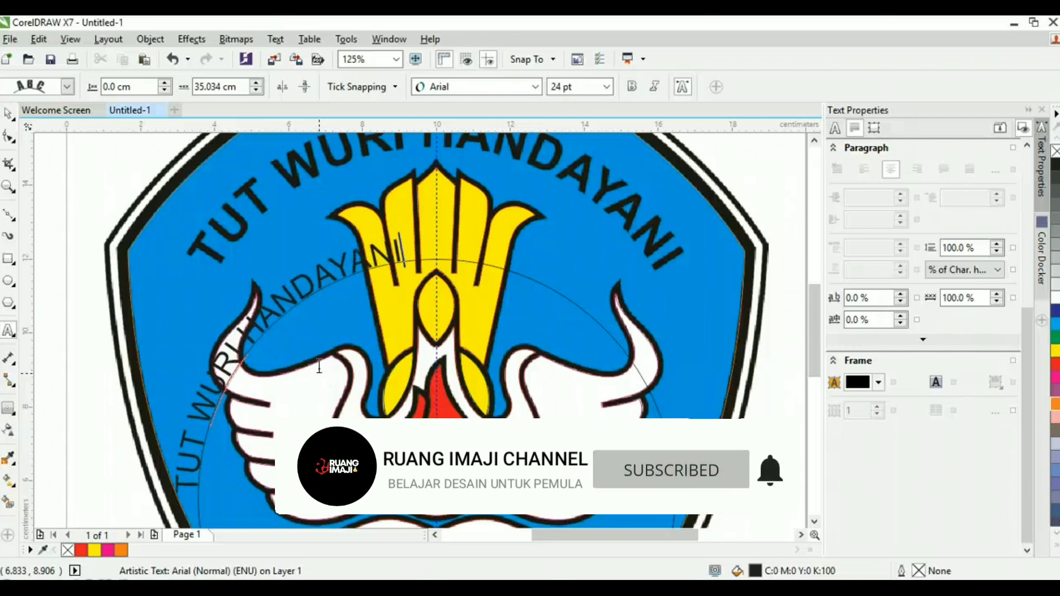
click(9, 114)
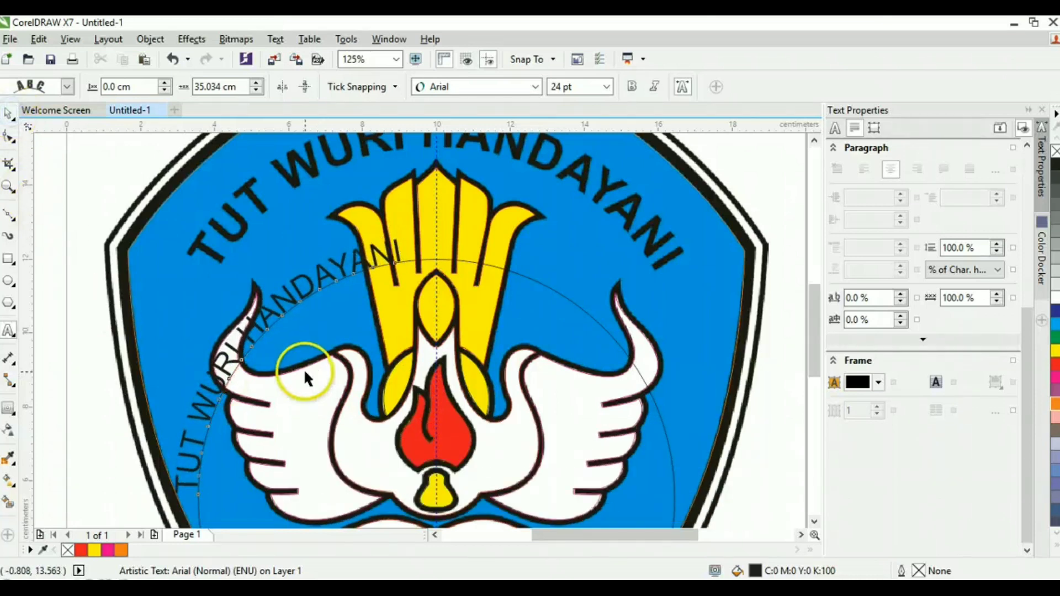
Centre the curved text over the top of the circle, make it bold, and enlarge it to about 36.3 pt.
drag(292, 365, 440, 283)
drag(609, 219, 723, 168)
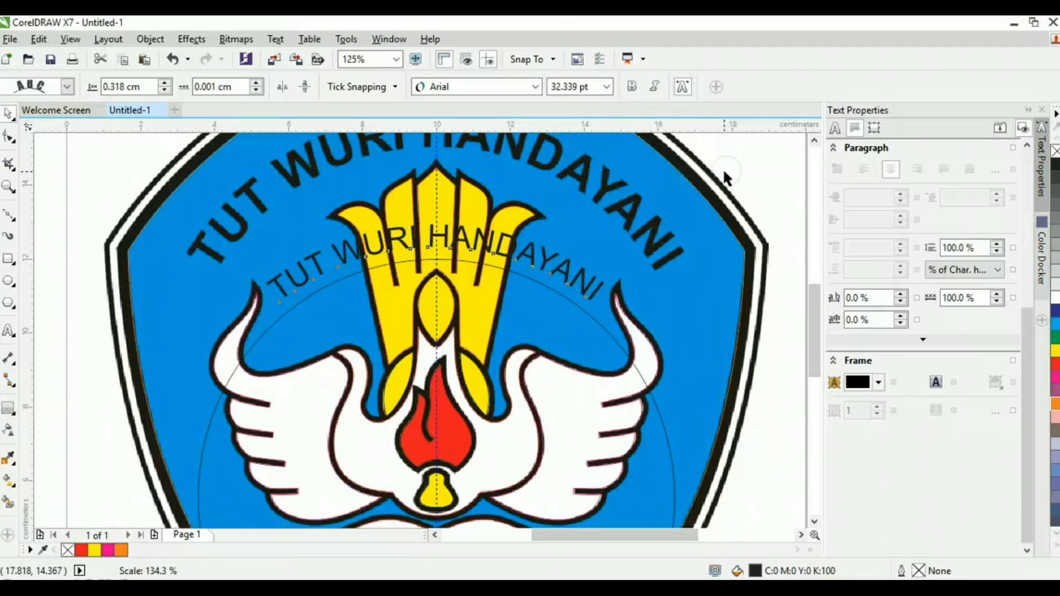
click(632, 87)
click(490, 266)
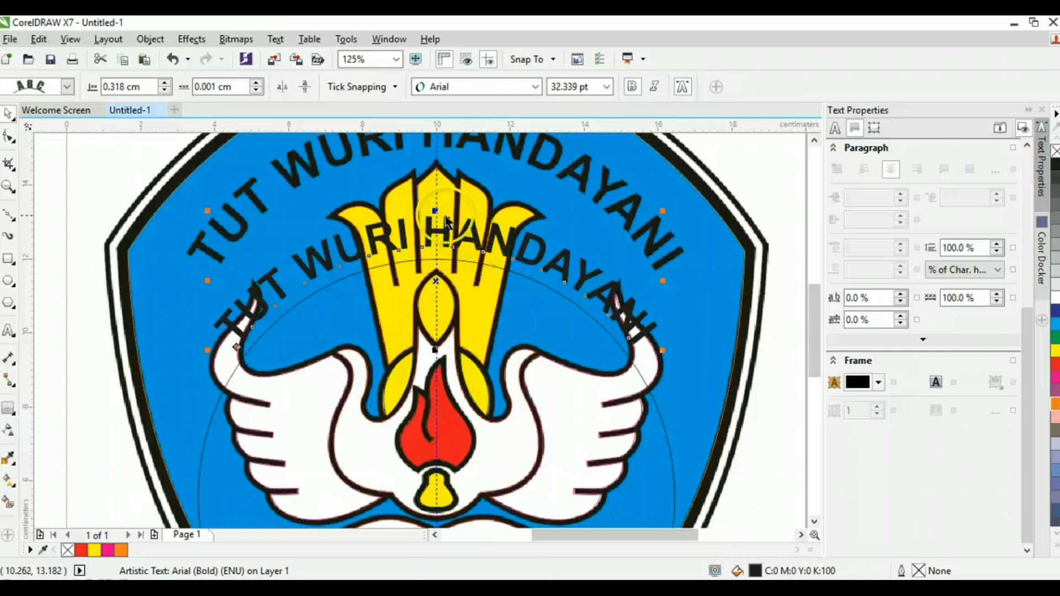
drag(436, 212, 438, 189)
Convert the curved text to curves and delete the guide circle.
scroll(456, 261, down, 1)
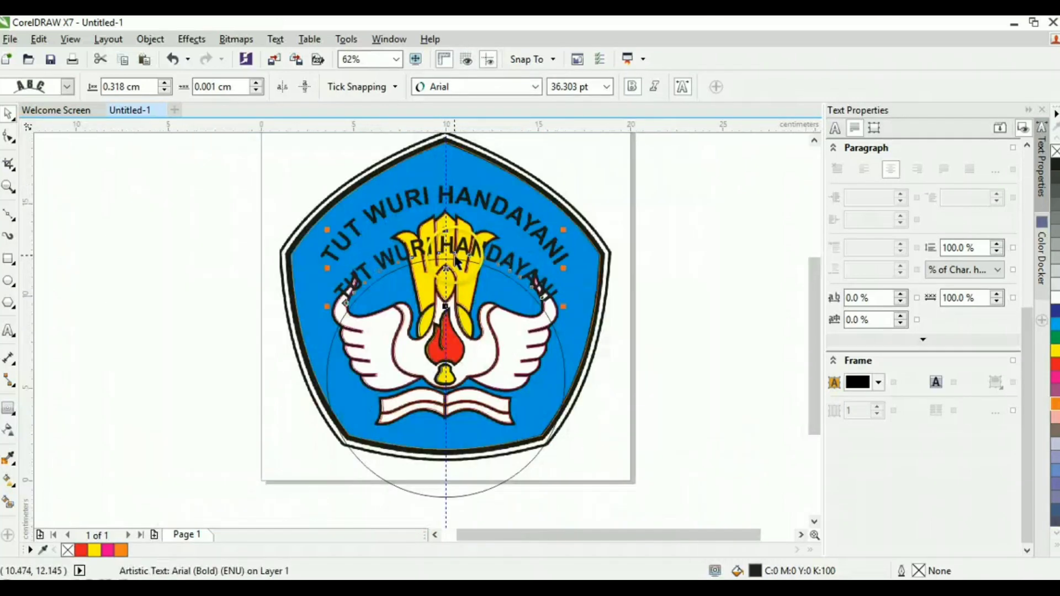
right_click(469, 247)
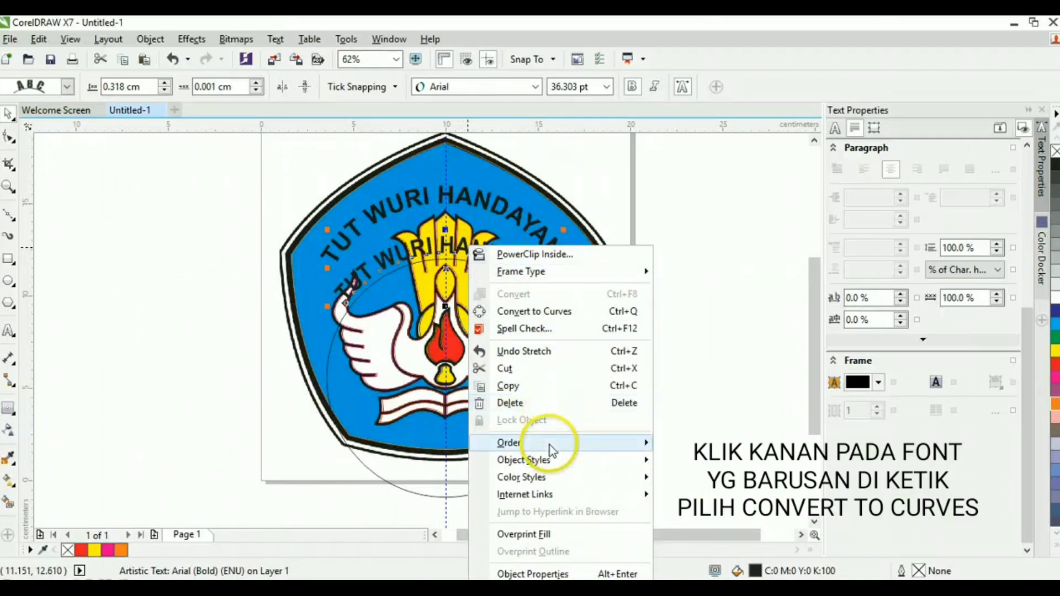
click(552, 315)
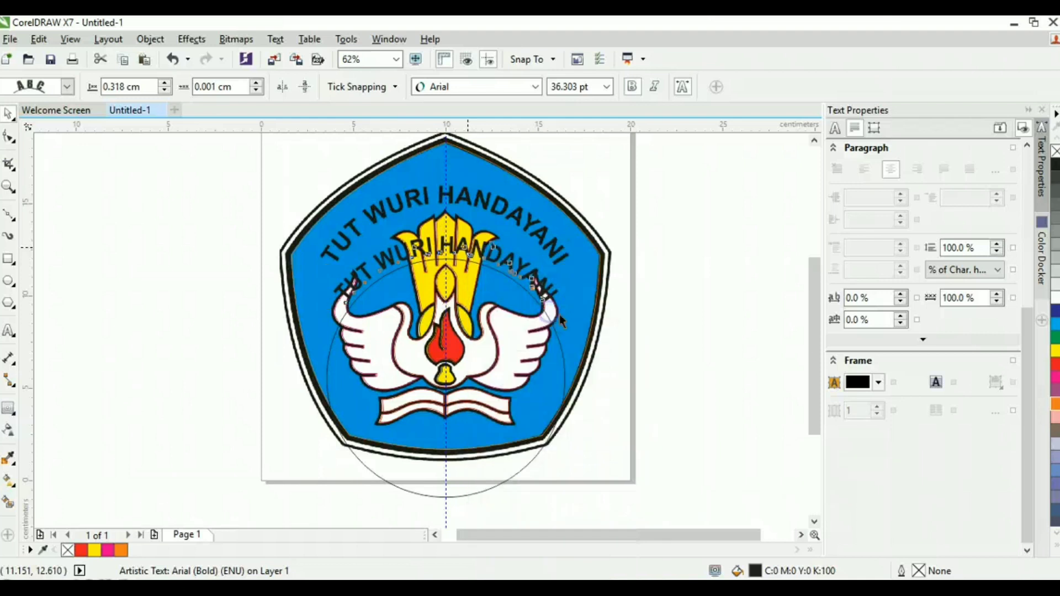
click(564, 387)
key(Delete)
Select all the traced emblem objects and move them off the source picture to the empty area left of the page.
drag(243, 156, 688, 522)
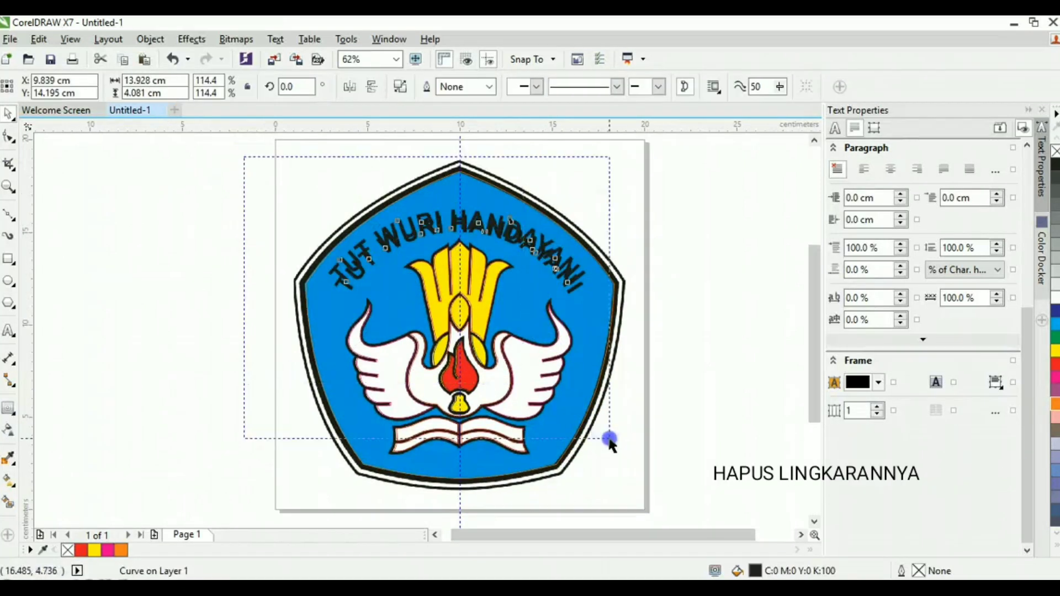
drag(500, 334, 156, 339)
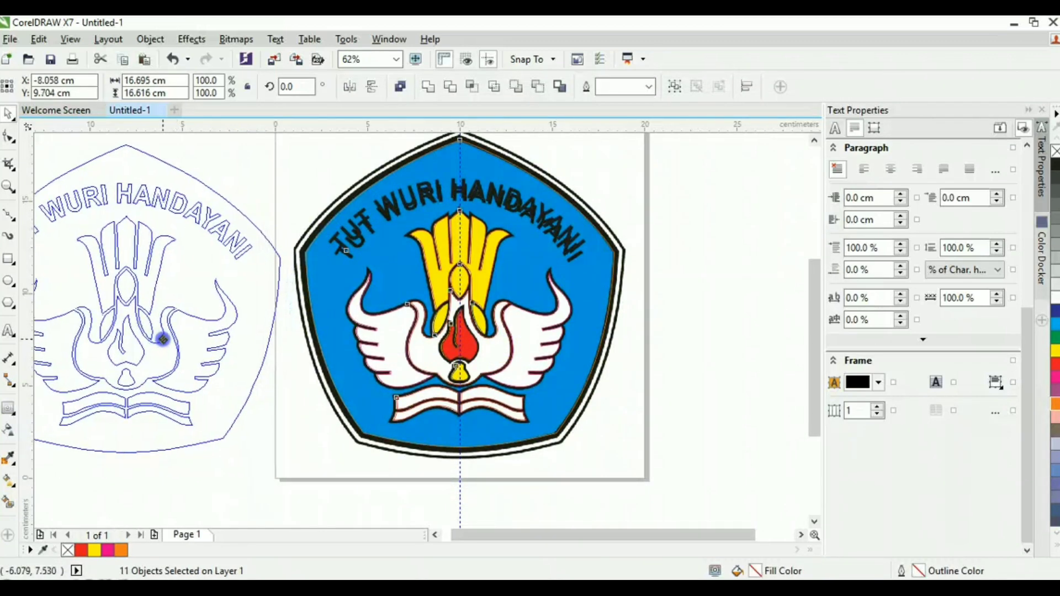
drag(157, 339, 137, 352)
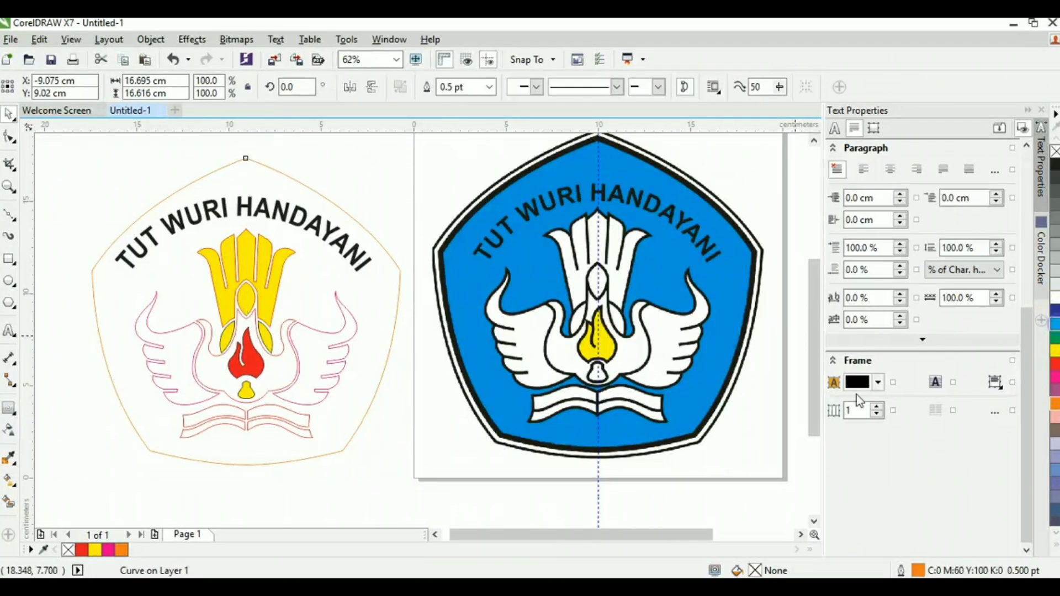
Fill the traced pentagon with cyan and order the lettering and inner emblem shapes in front of it.
click(1055, 324)
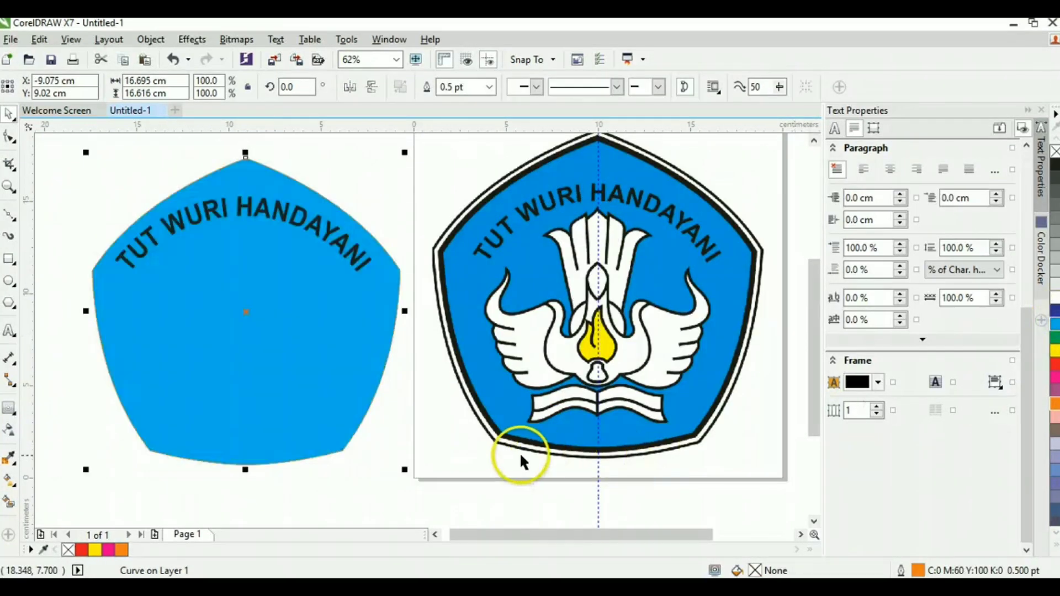
click(455, 450)
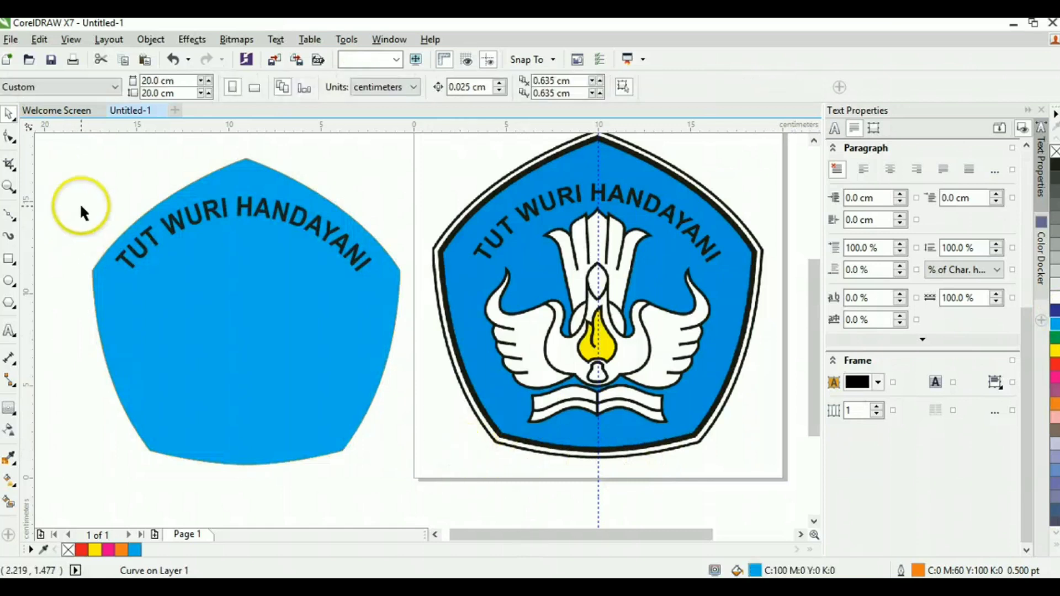
drag(64, 194, 431, 461)
click(271, 307)
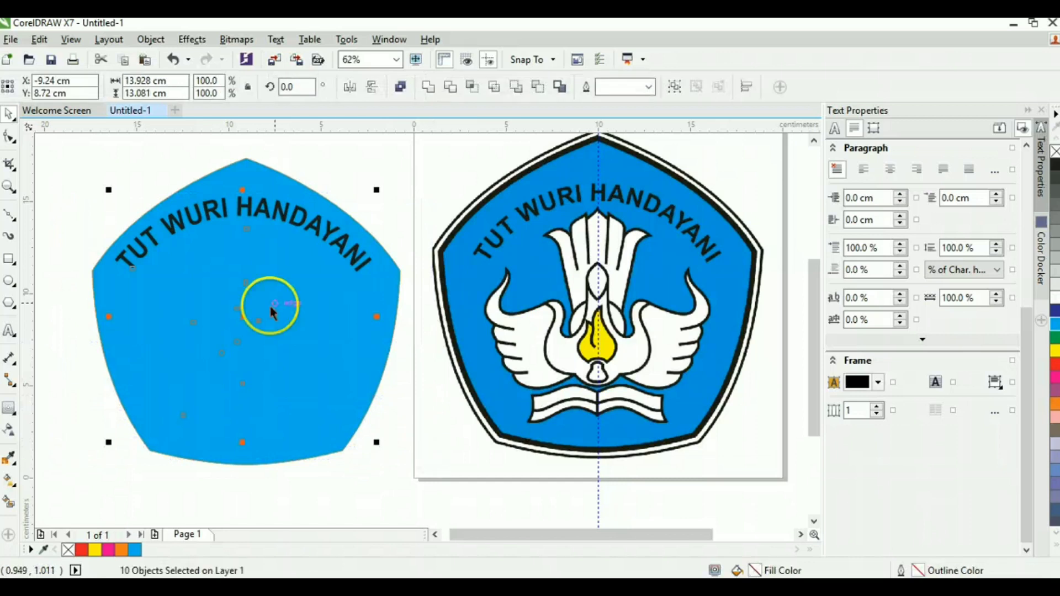
right_click(246, 320)
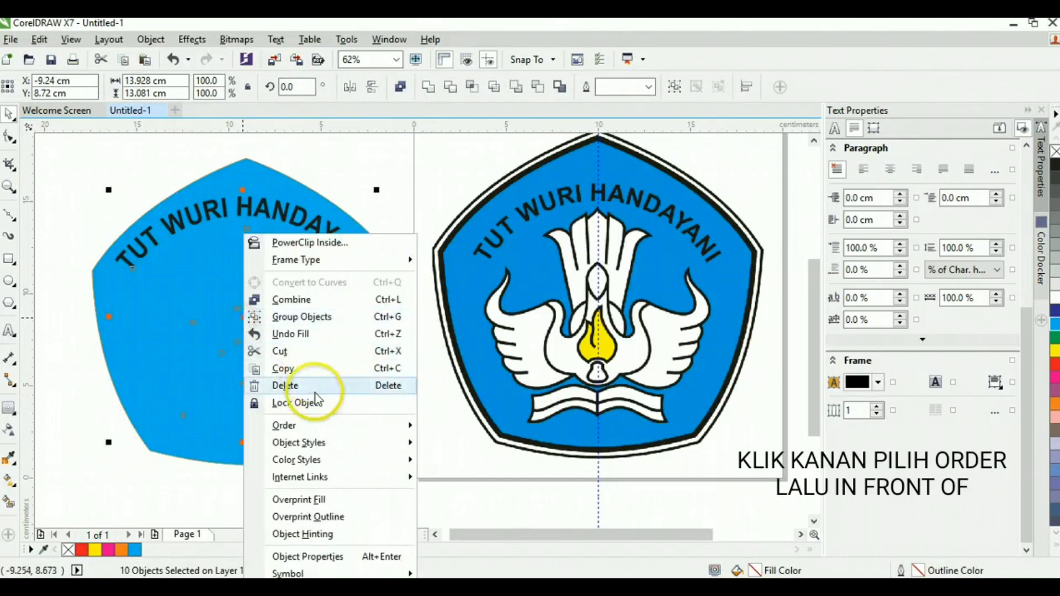
mouse_move(318, 430)
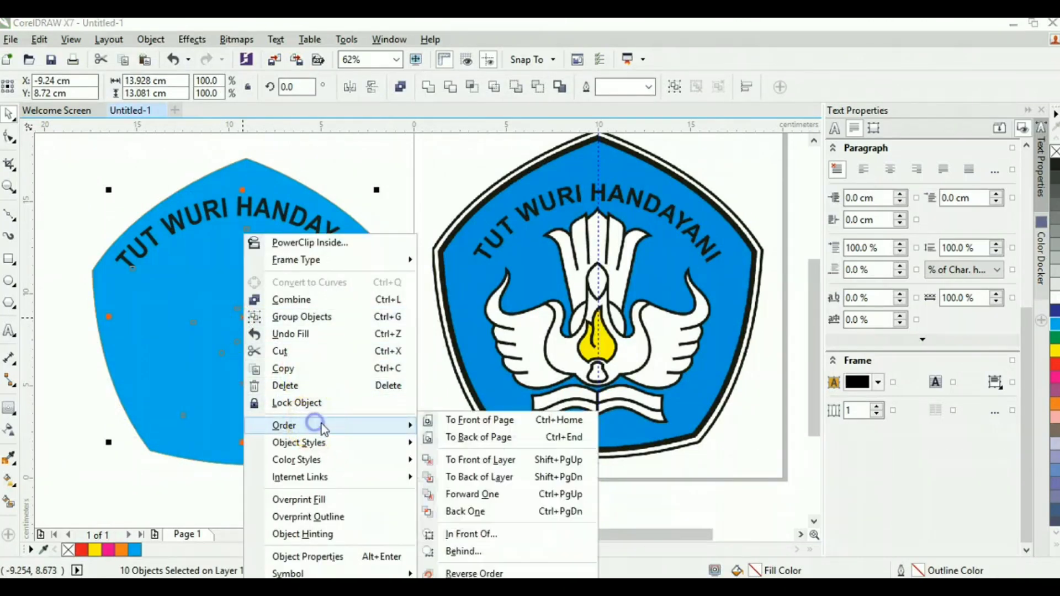
click(479, 532)
click(264, 453)
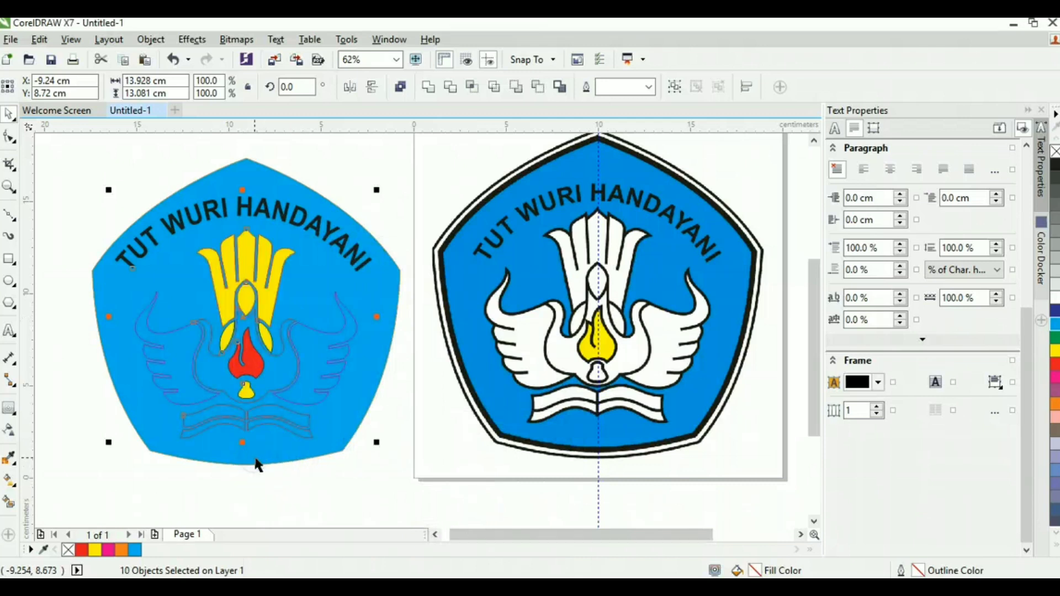
click(390, 478)
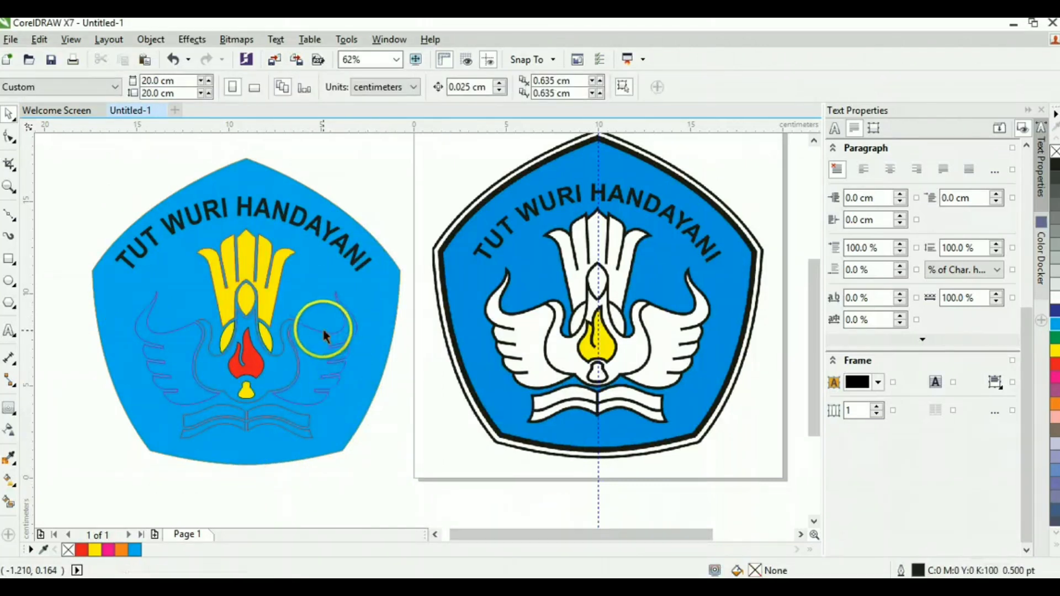
Fill the upright tail feathers, the three pointed ovals and the small lamp base with white.
click(249, 266)
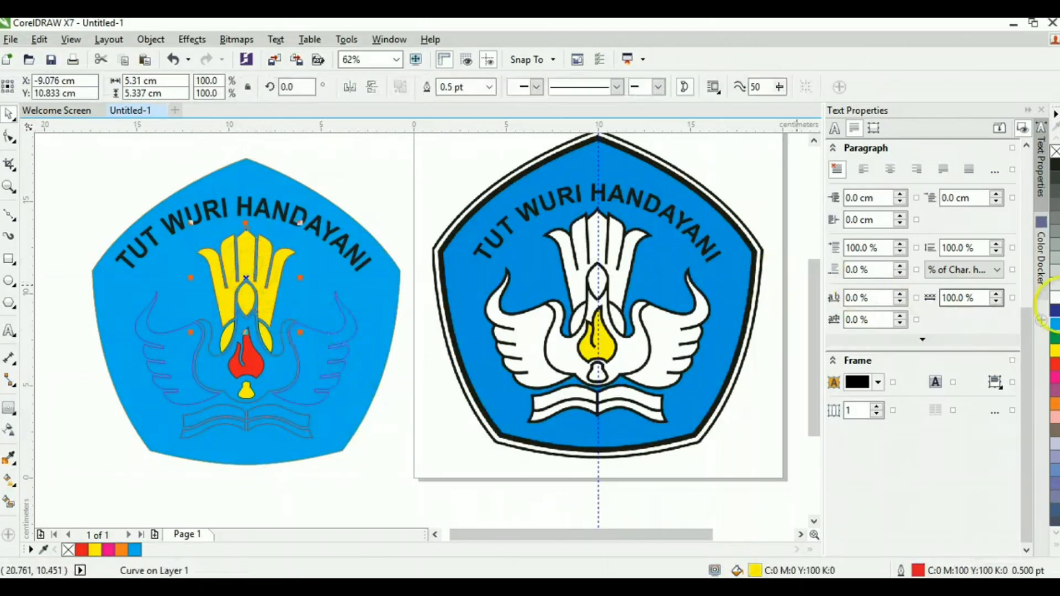
click(1055, 298)
click(392, 422)
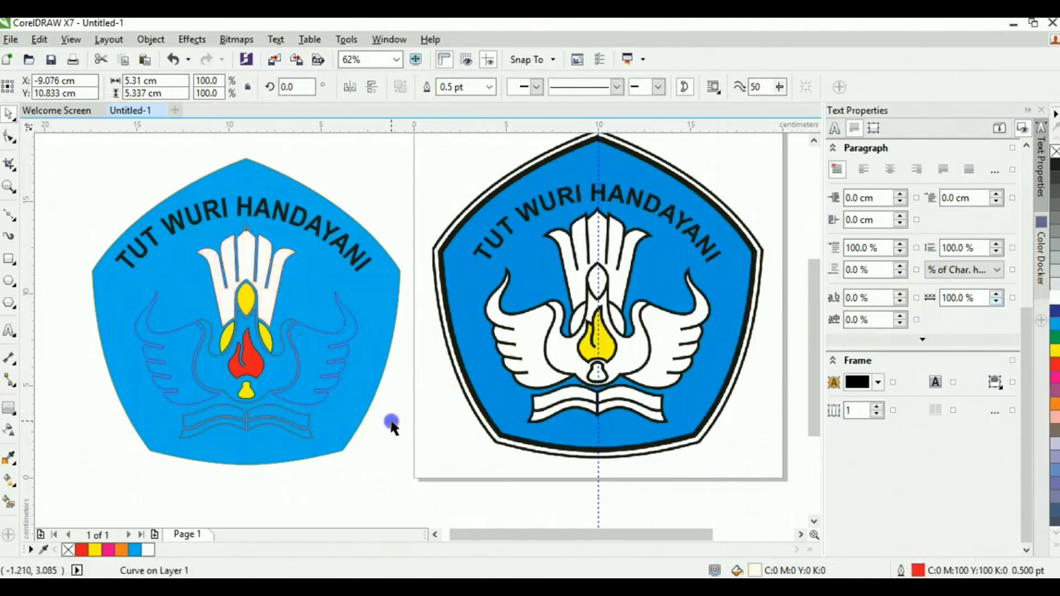
click(252, 317)
shift+click(277, 345)
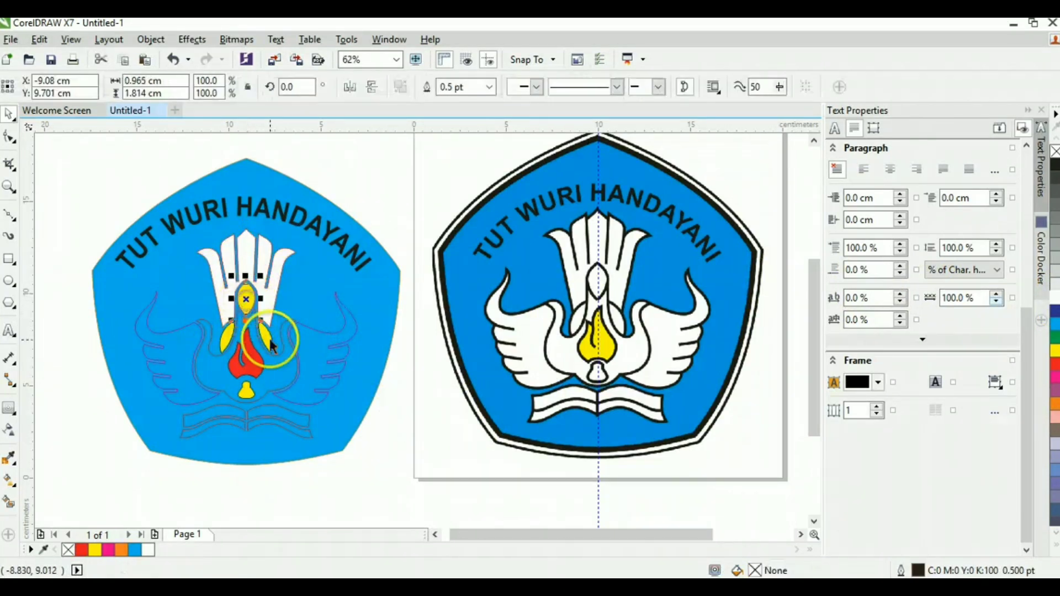
click(1055, 303)
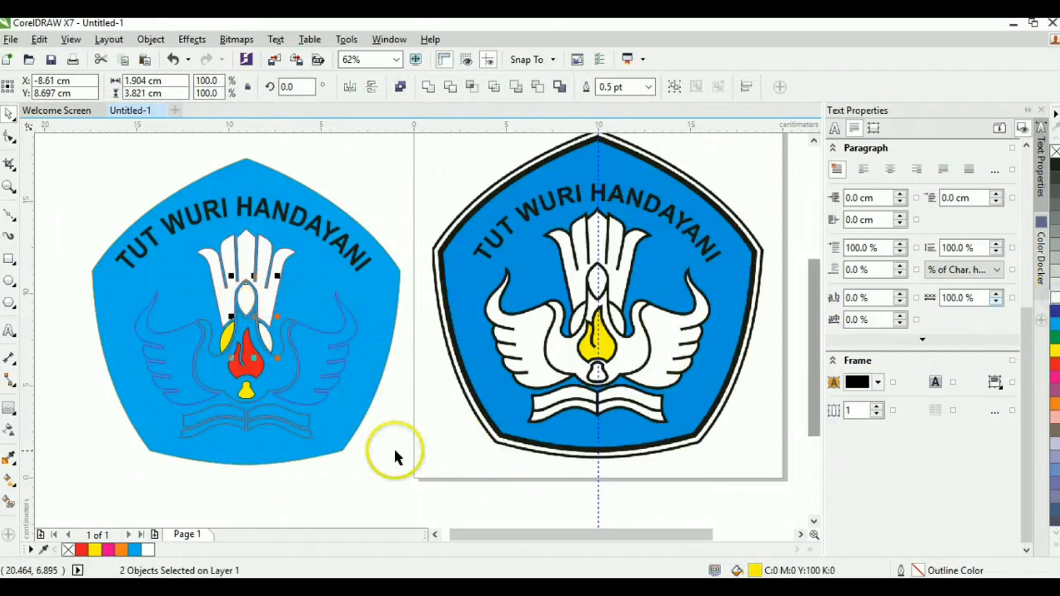
shift+click(226, 335)
shift+click(246, 395)
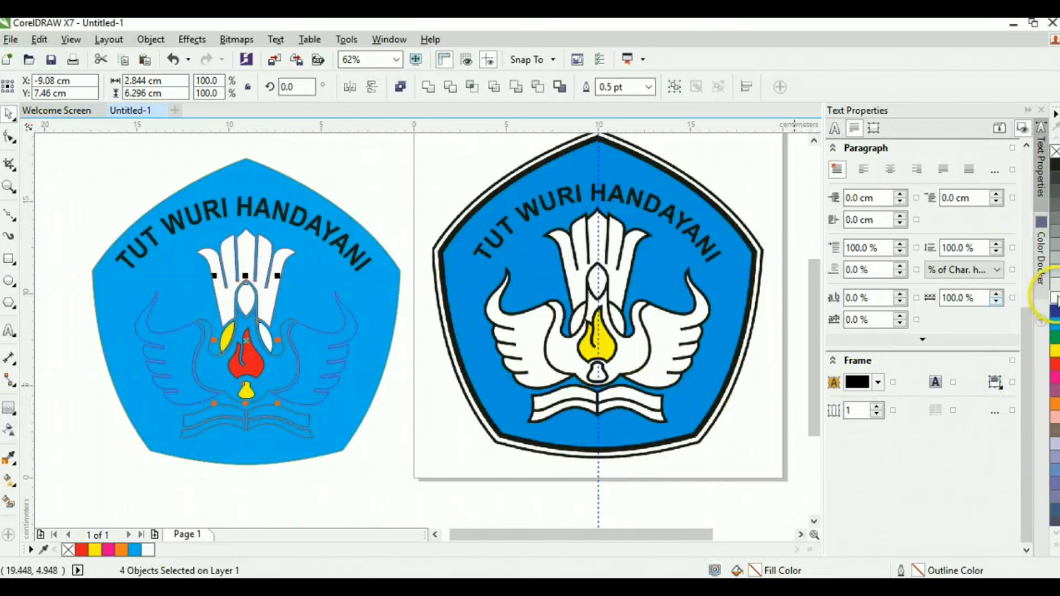
click(379, 485)
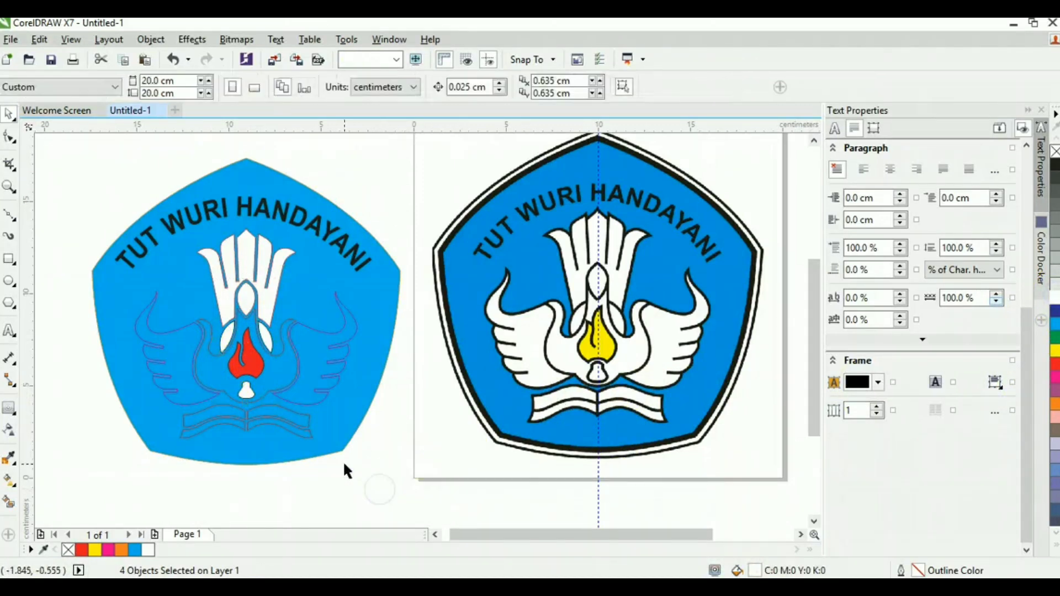
Fill the wings and the open book with white, and the flame with yellow.
click(313, 368)
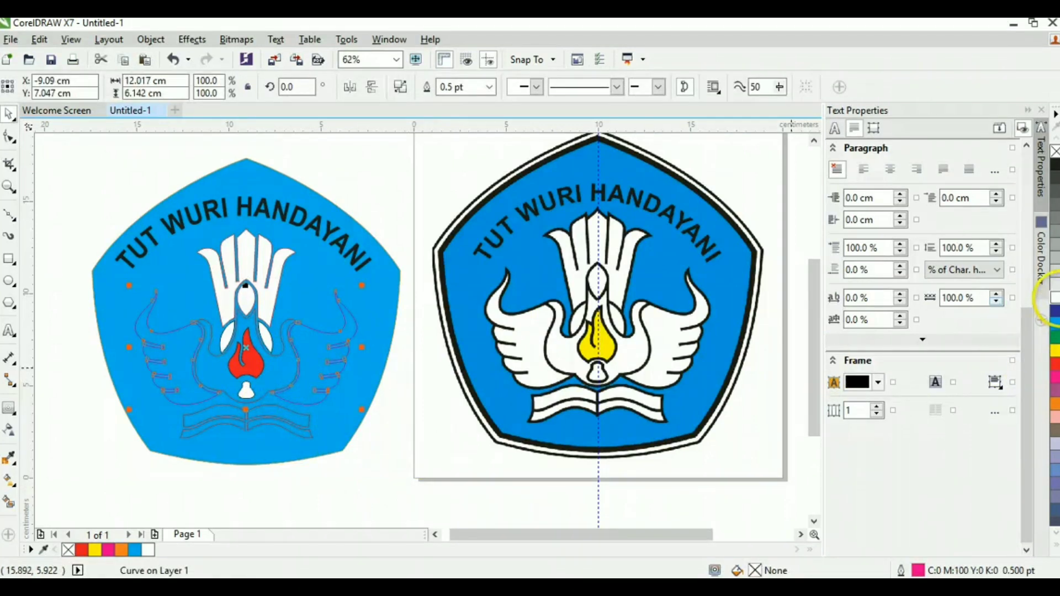
click(1052, 297)
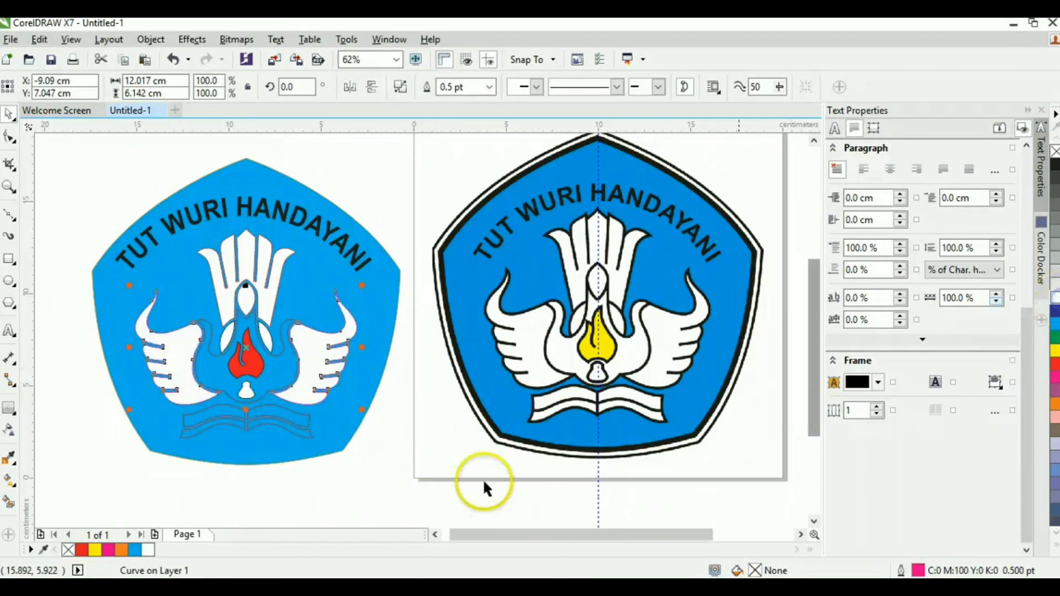
click(247, 429)
click(244, 412)
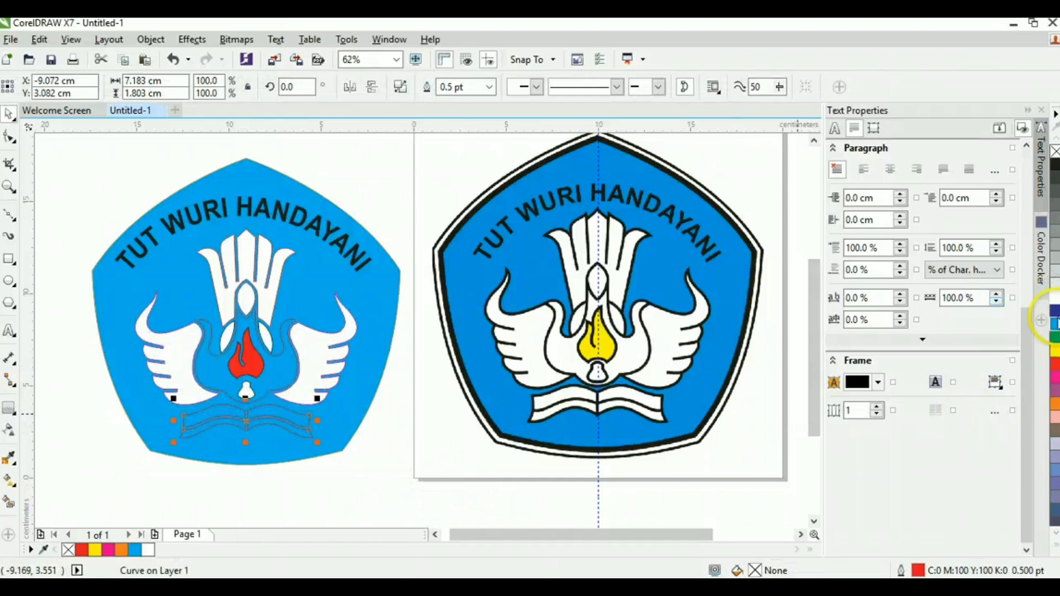
click(1054, 298)
click(379, 485)
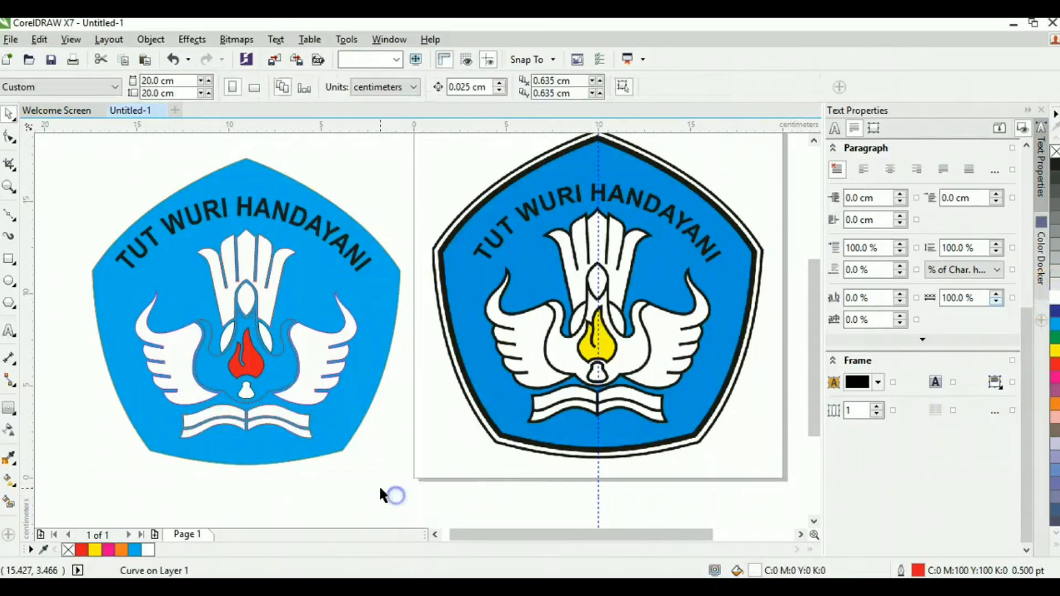
click(257, 374)
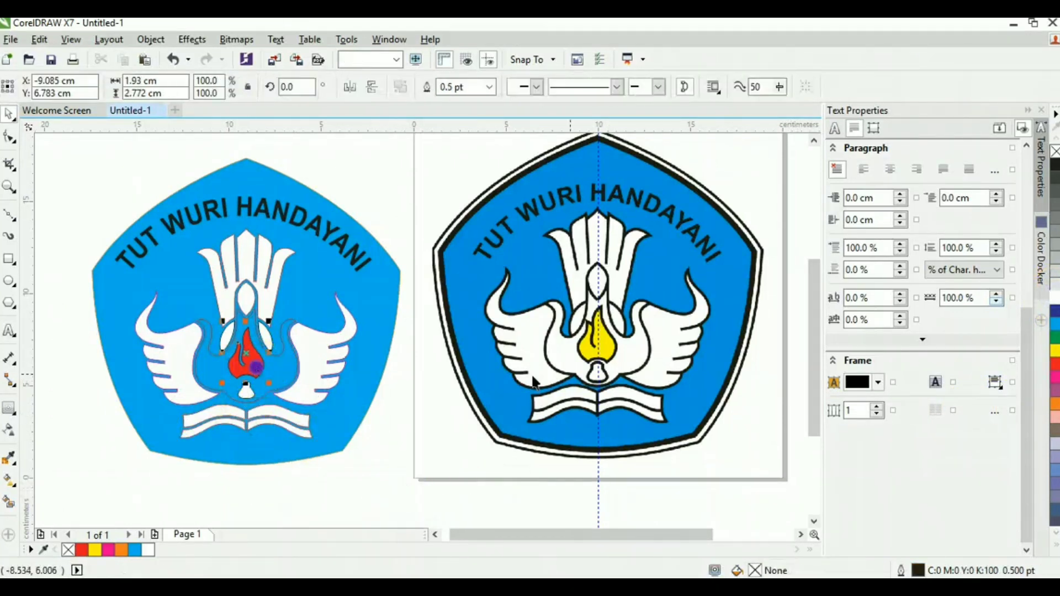
click(1055, 352)
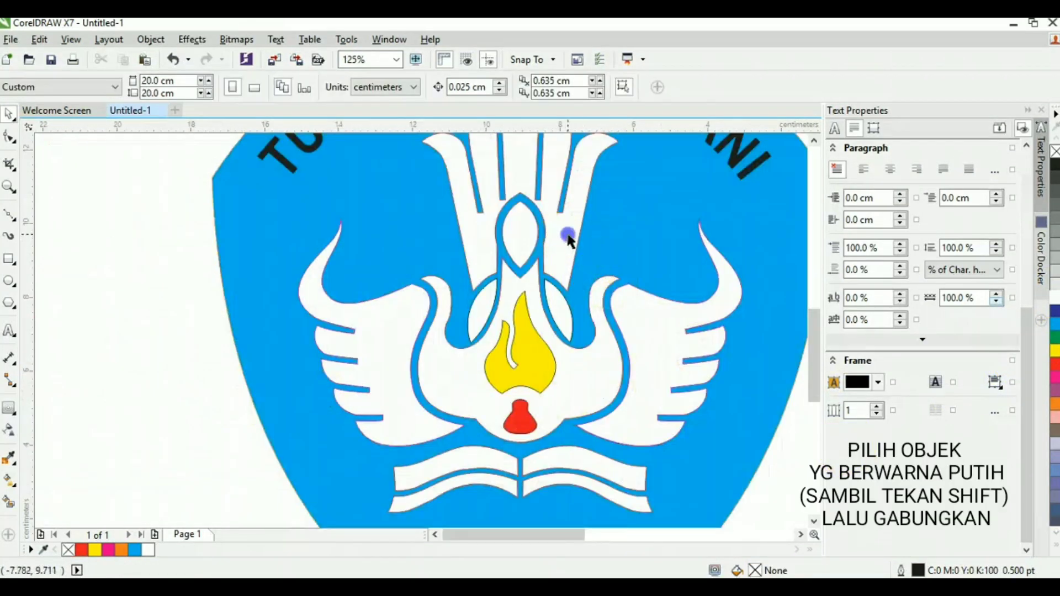
Weld the white tail feathers, pointed ovals, body and both wings into a single shape.
click(568, 237)
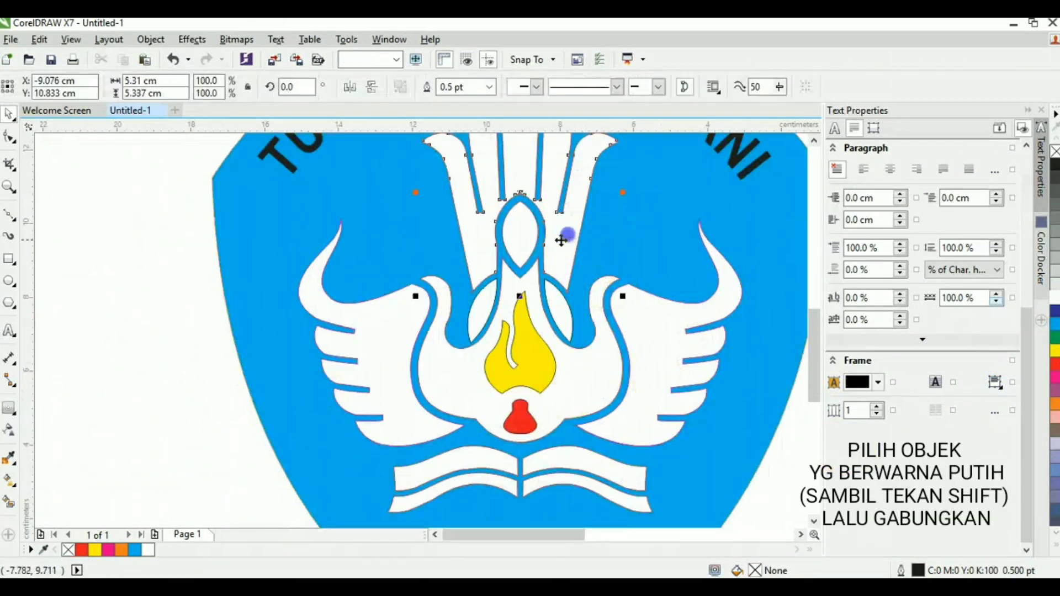
click(528, 230)
shift+click(566, 314)
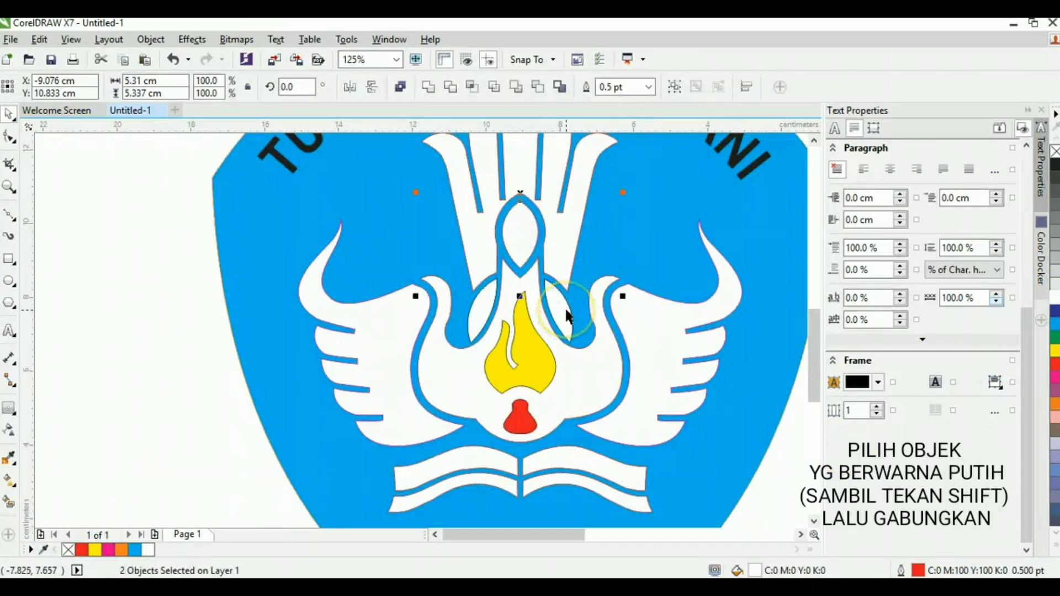
shift+click(587, 382)
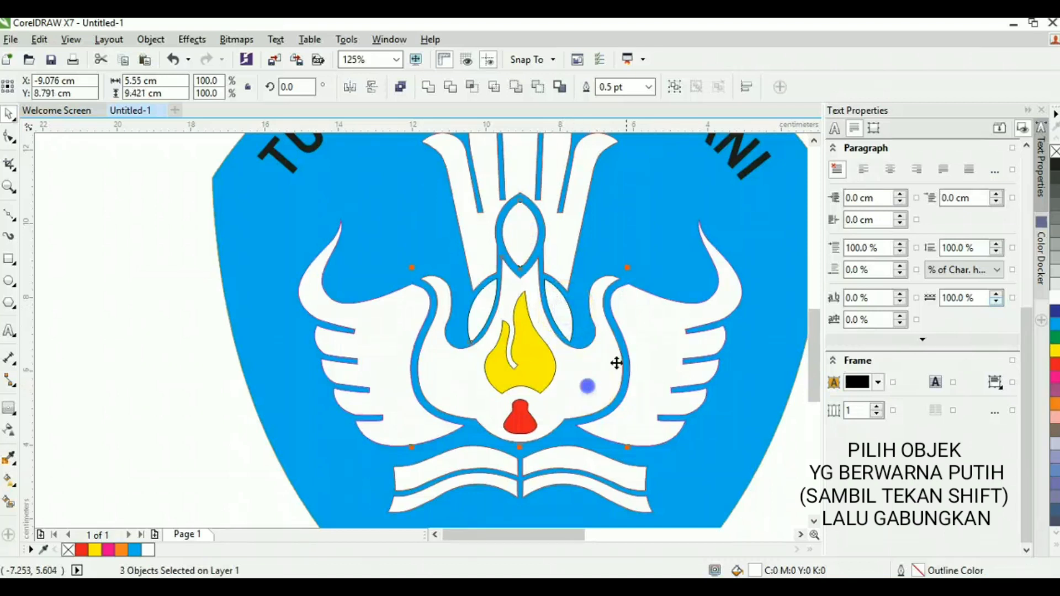
shift+click(650, 316)
shift+click(650, 315)
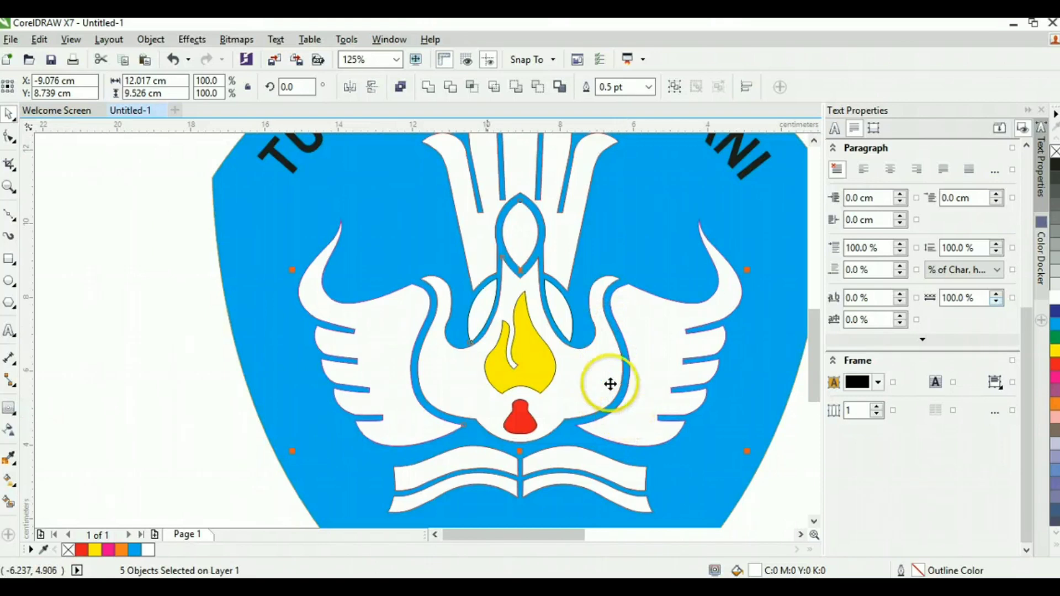
click(429, 89)
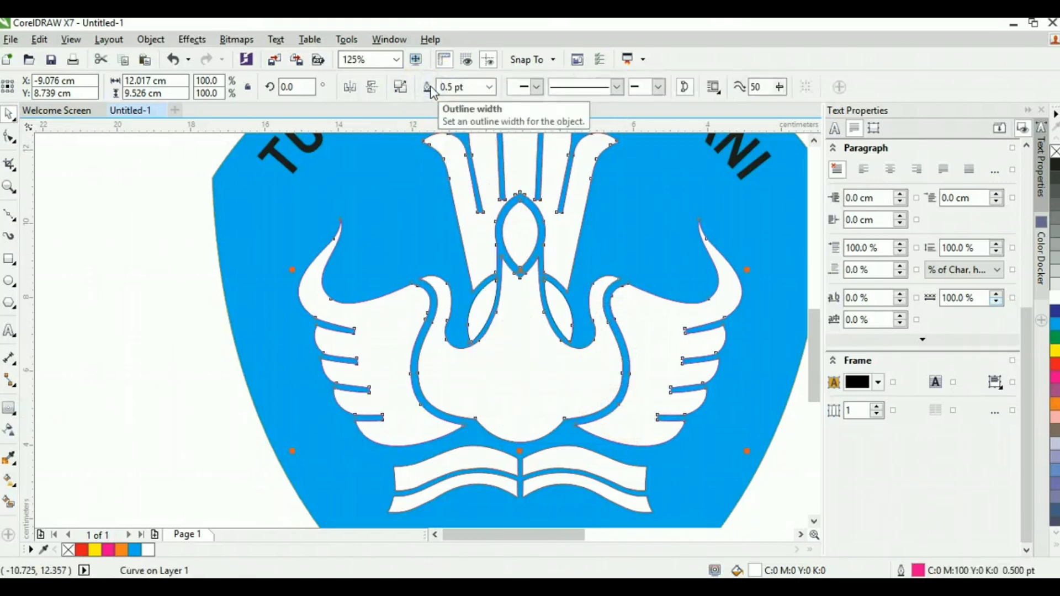
click(181, 352)
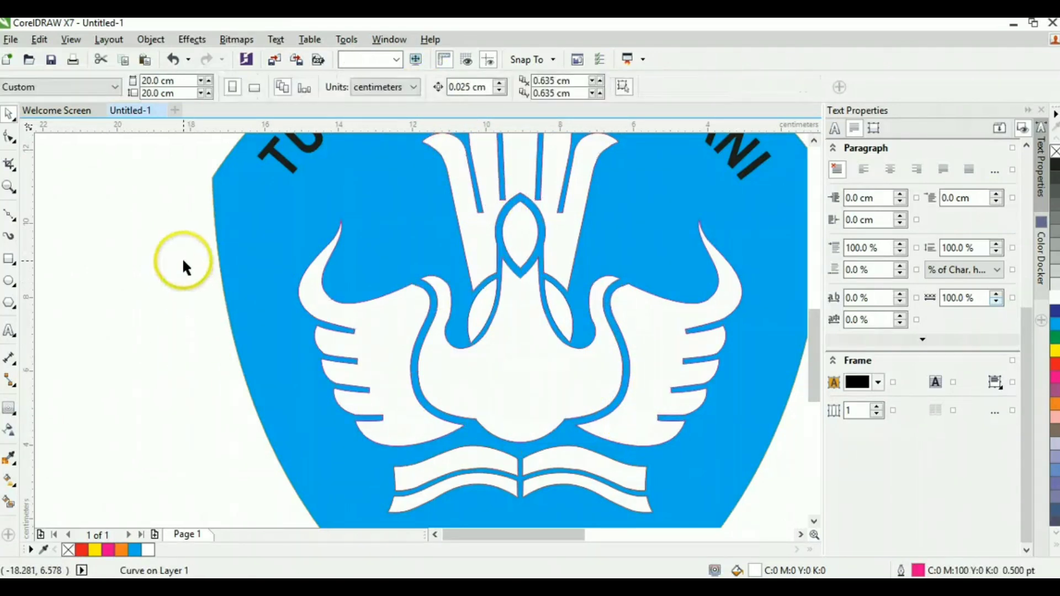
Select the hidden flame and lamp base and order them in front of the merged white shape.
drag(184, 264, 630, 442)
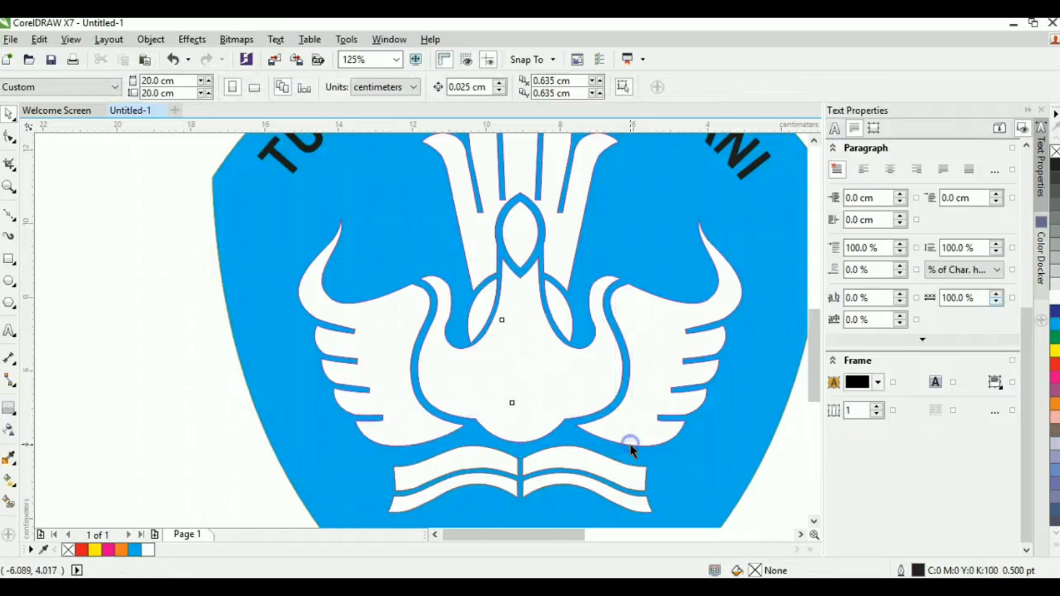
right_click(522, 362)
mouse_move(584, 425)
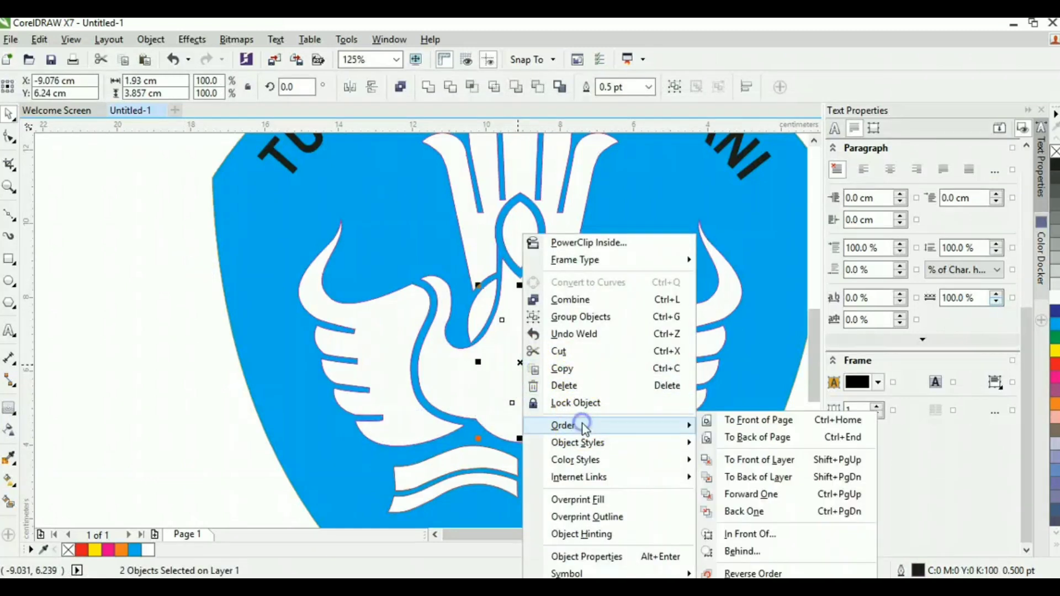
click(741, 530)
click(659, 354)
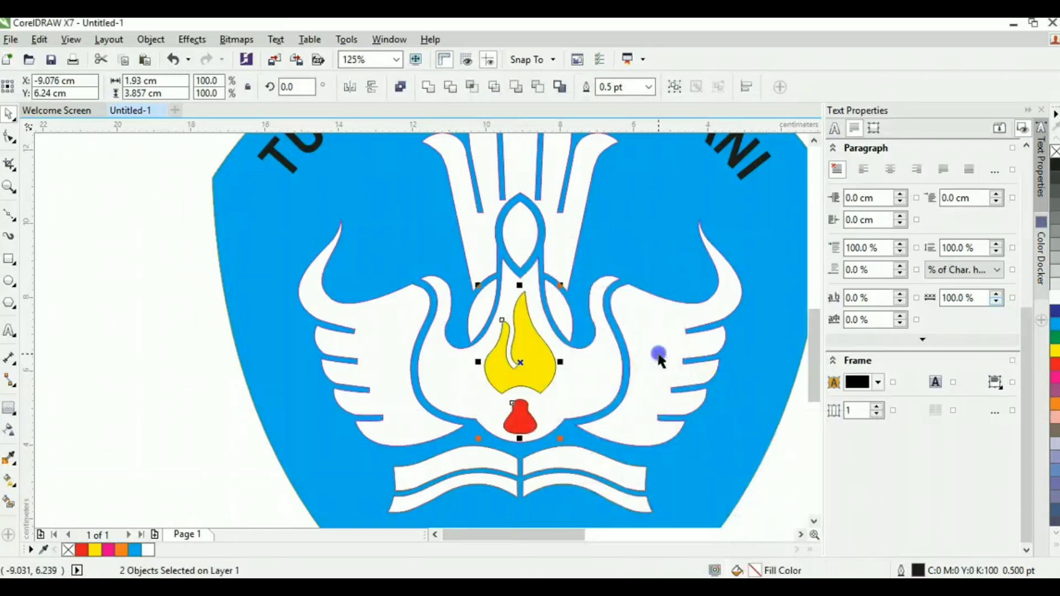
click(183, 381)
Apply a one-step outside contour of 0.2 cm with round corners to the merged white shape.
scroll(308, 371, down, 2)
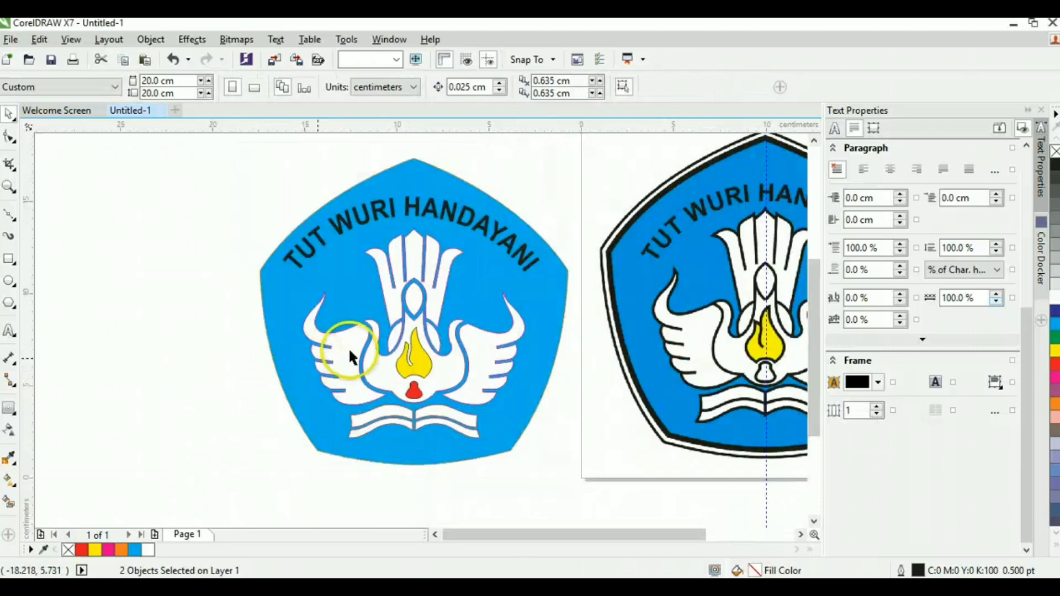
click(437, 286)
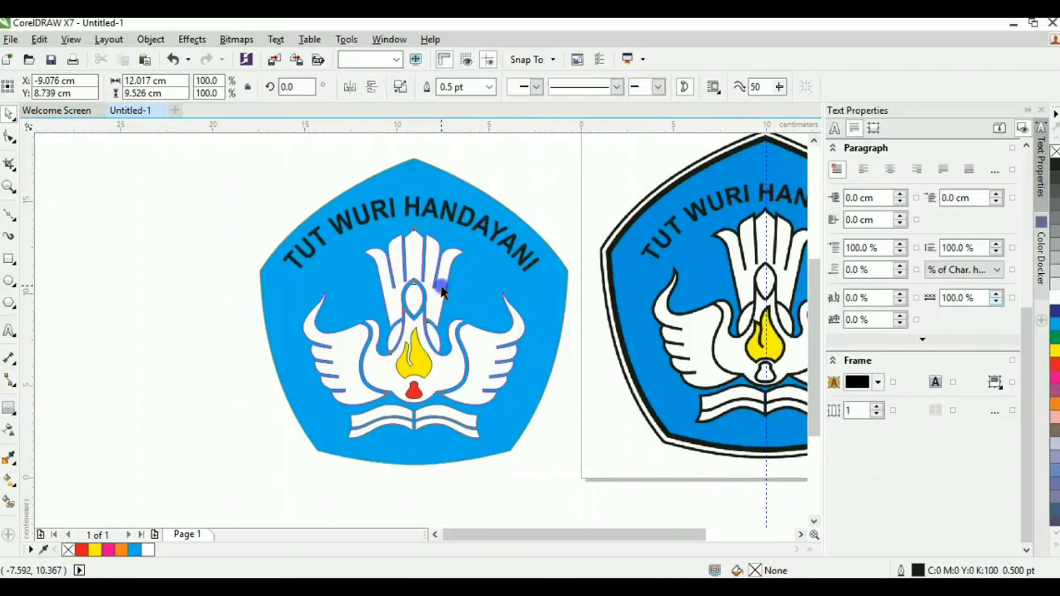
click(9, 408)
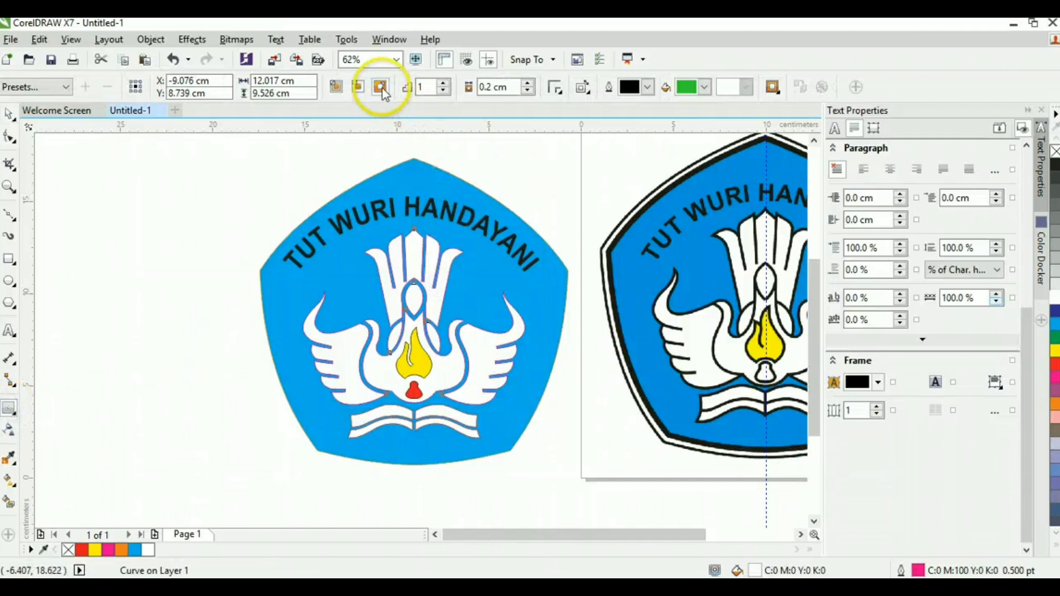
click(382, 88)
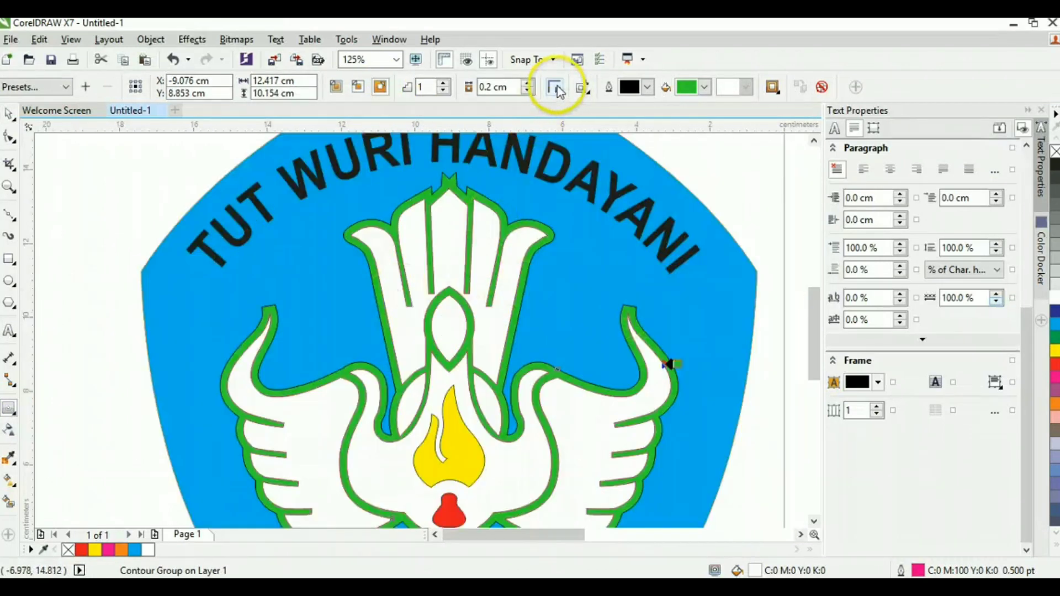
click(556, 88)
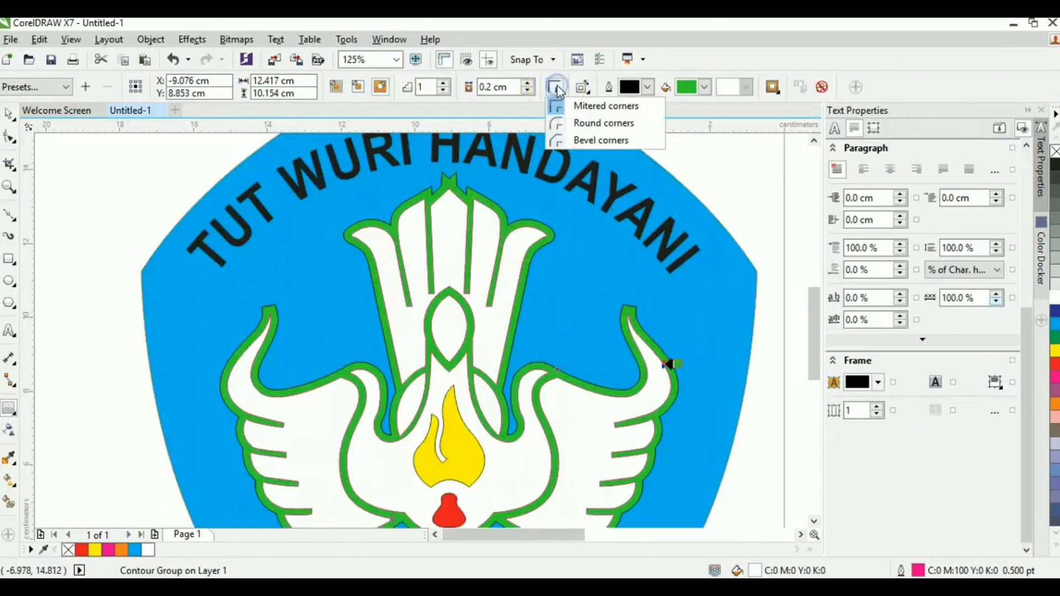
click(601, 125)
scroll(516, 204, down, 2)
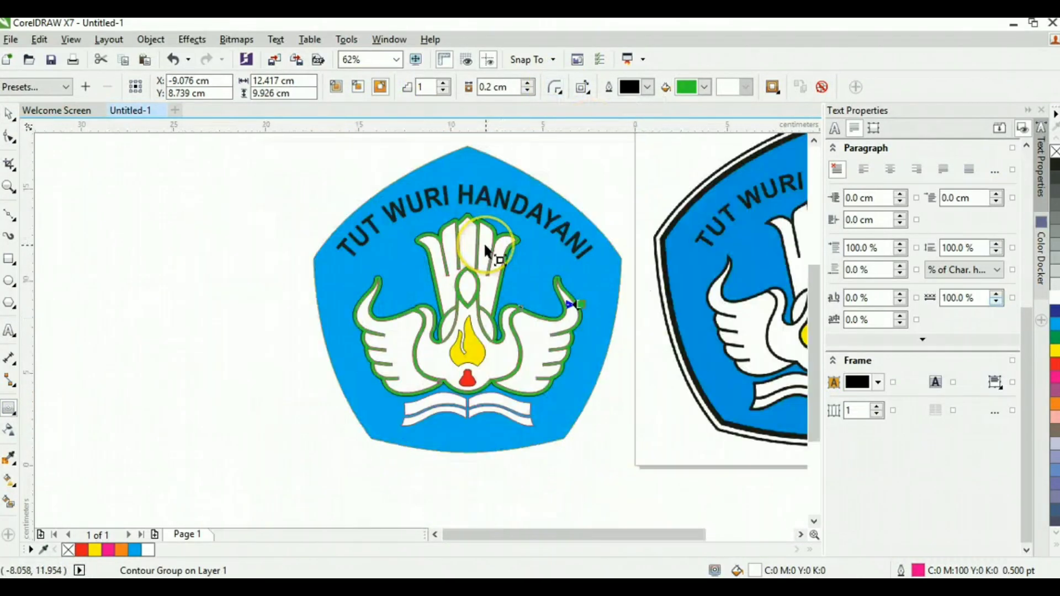
scroll(485, 247, up, 2)
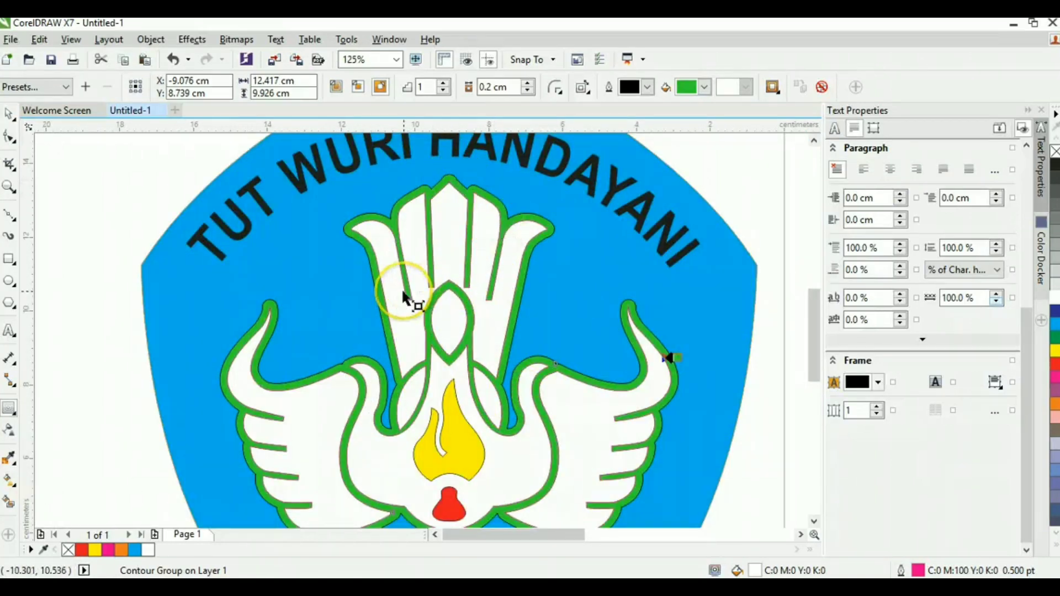
scroll(409, 301, down, 2)
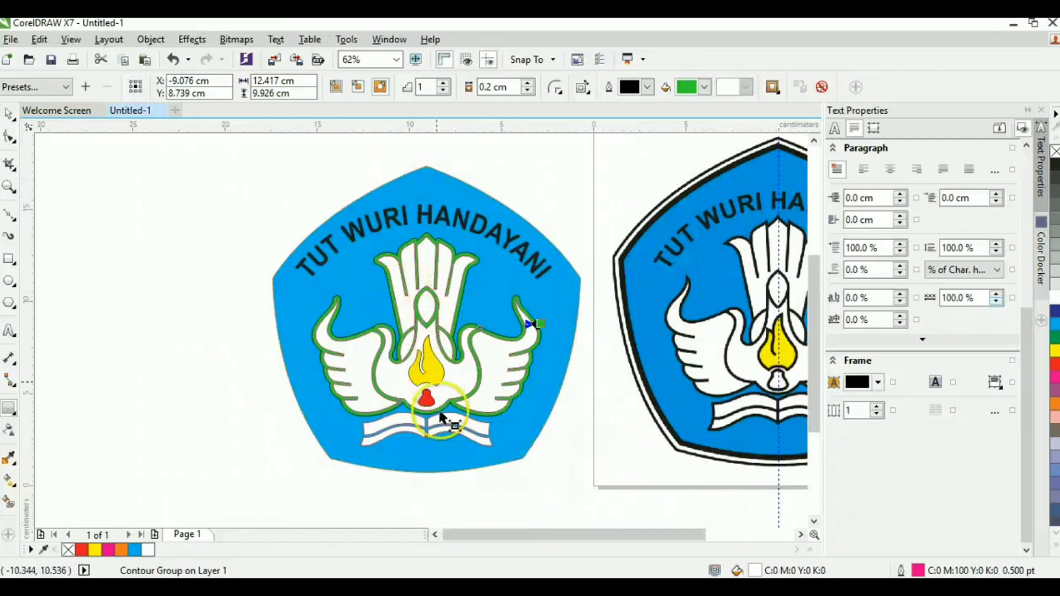
Set the white shape's contour fill to black and remove its outline.
click(8, 114)
click(706, 87)
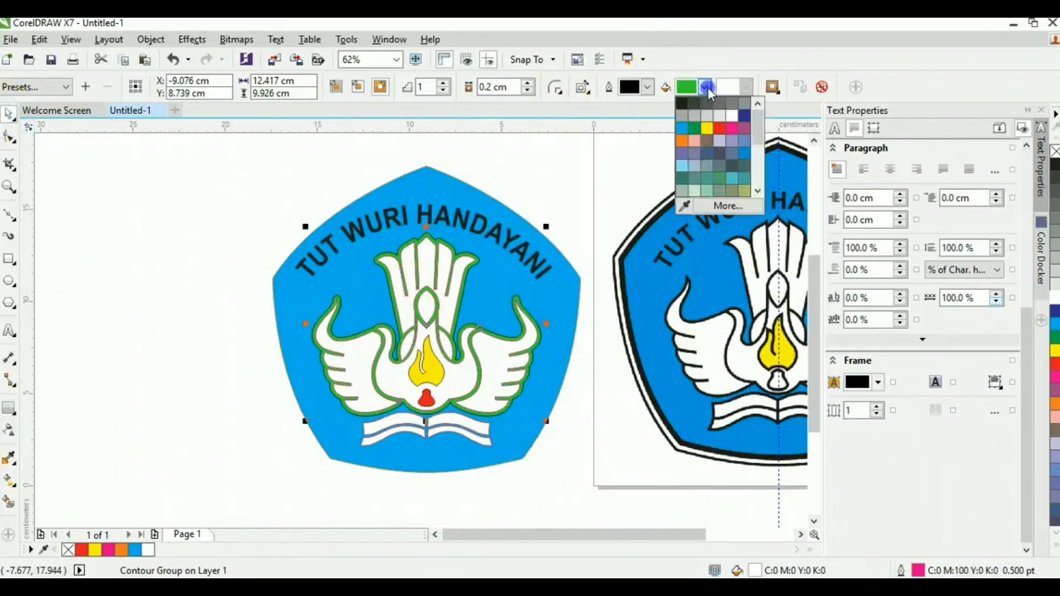
drag(758, 132, 759, 184)
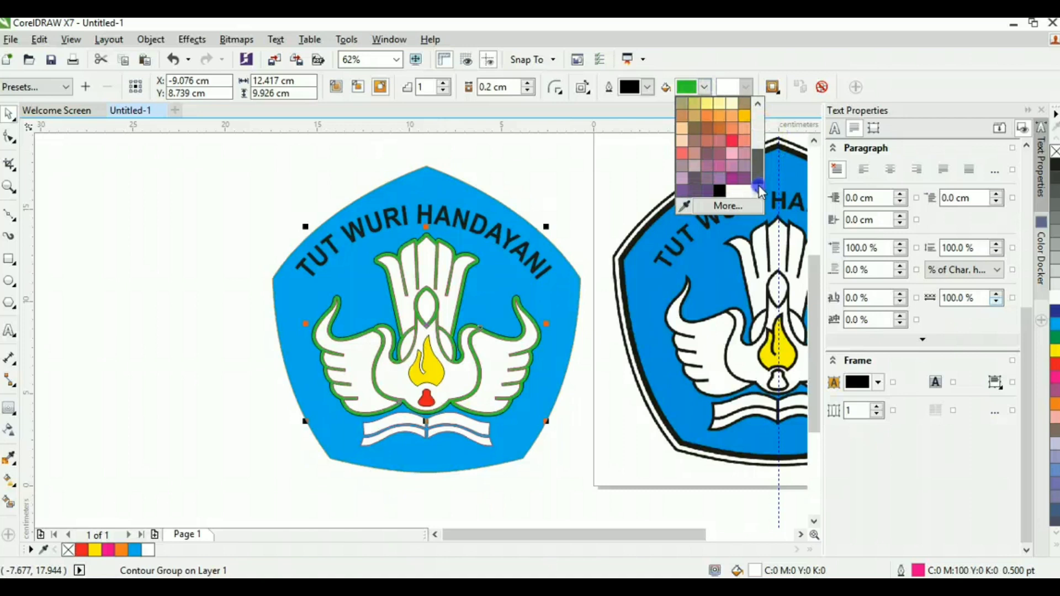
click(720, 191)
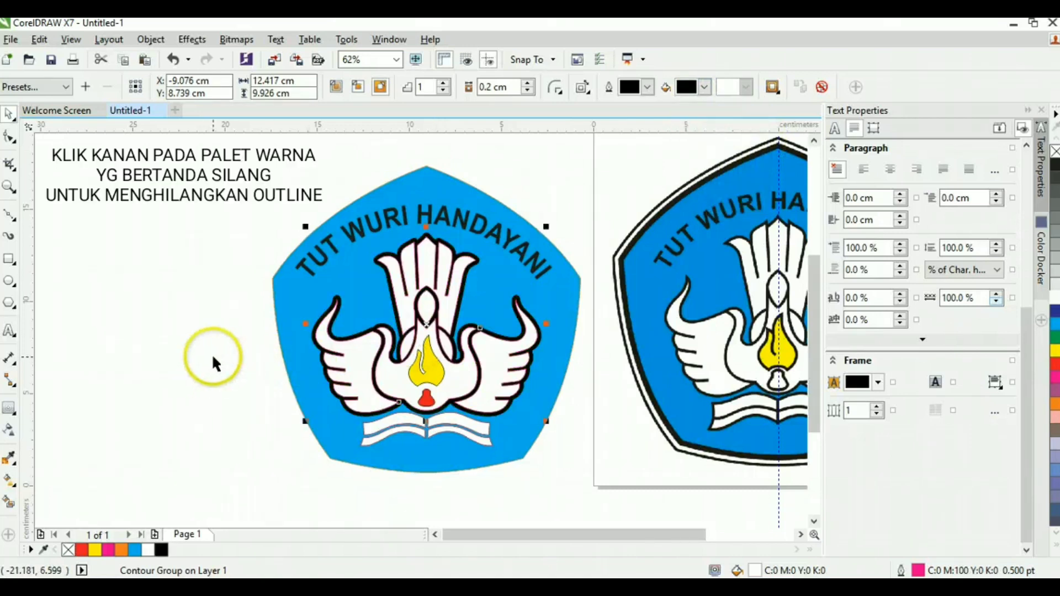
right_click(68, 551)
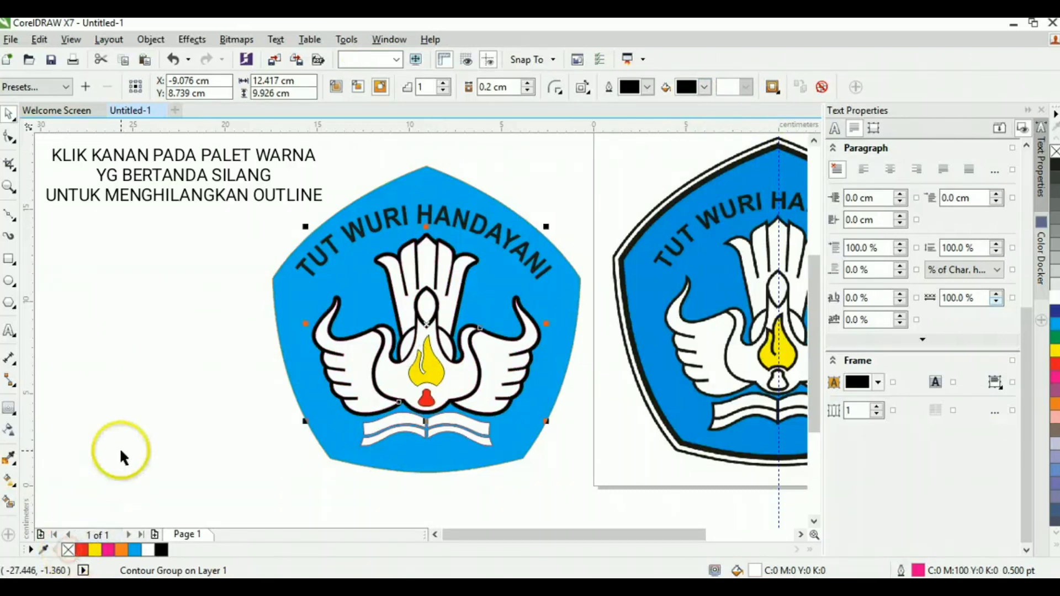
click(525, 417)
Add a black outside contour to the yellow flame, trying offsets of 0.1 cm and 0.15 cm.
click(438, 374)
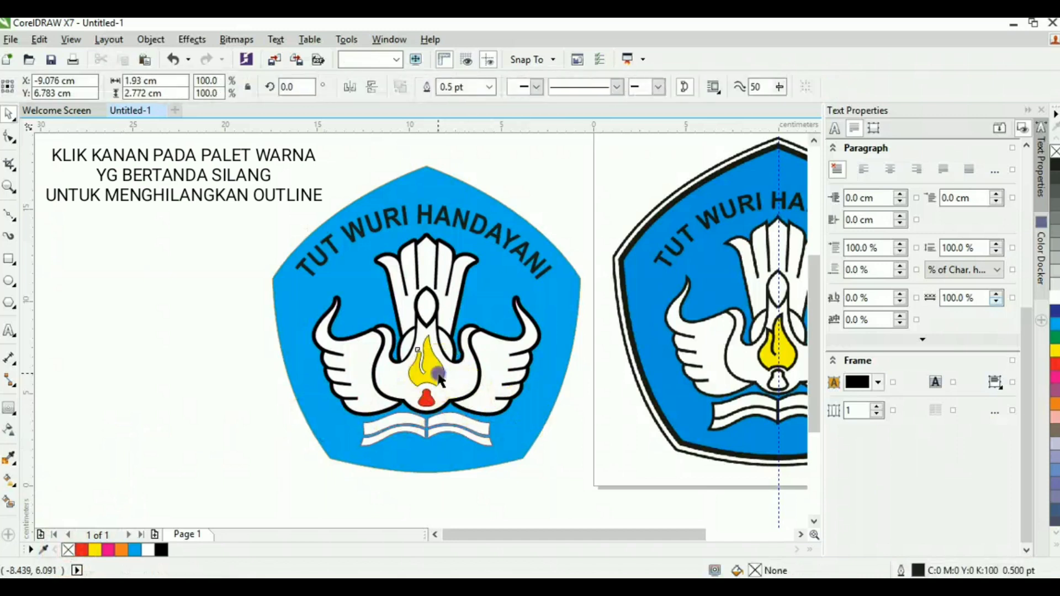
click(9, 408)
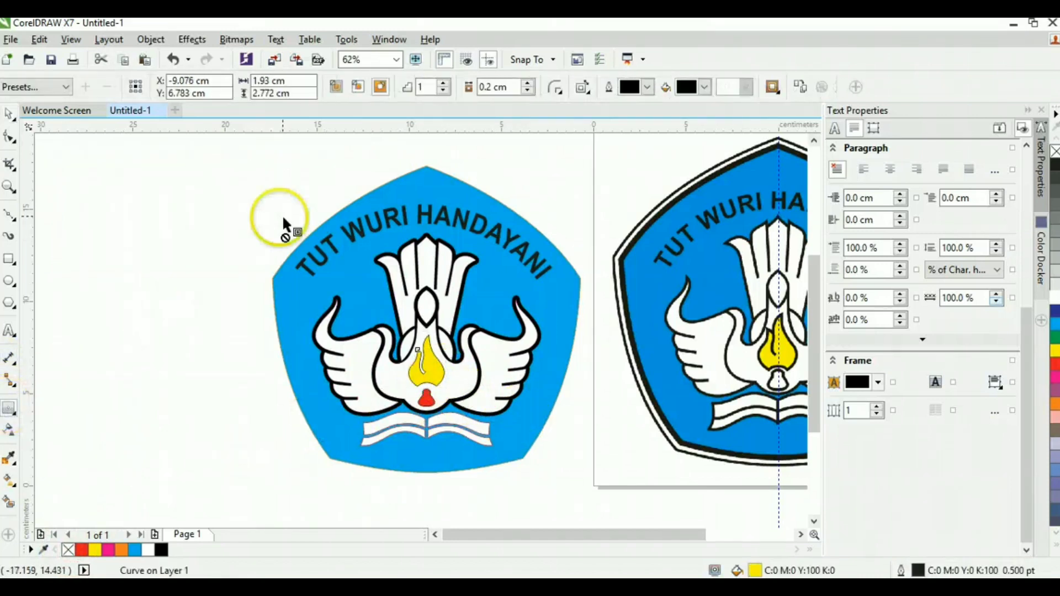
click(380, 87)
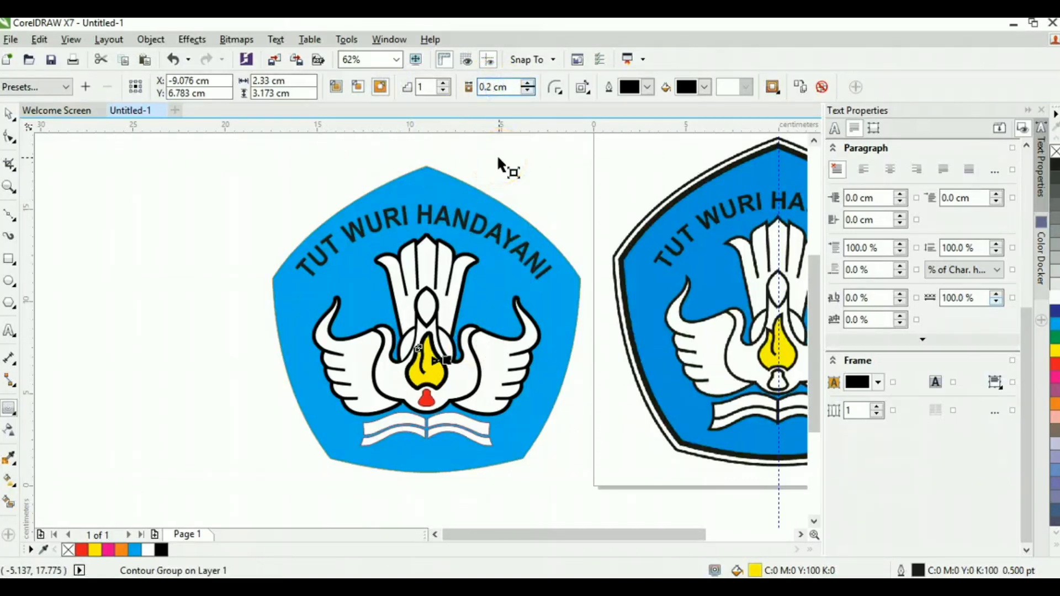
key(BackSpace)
text(1)
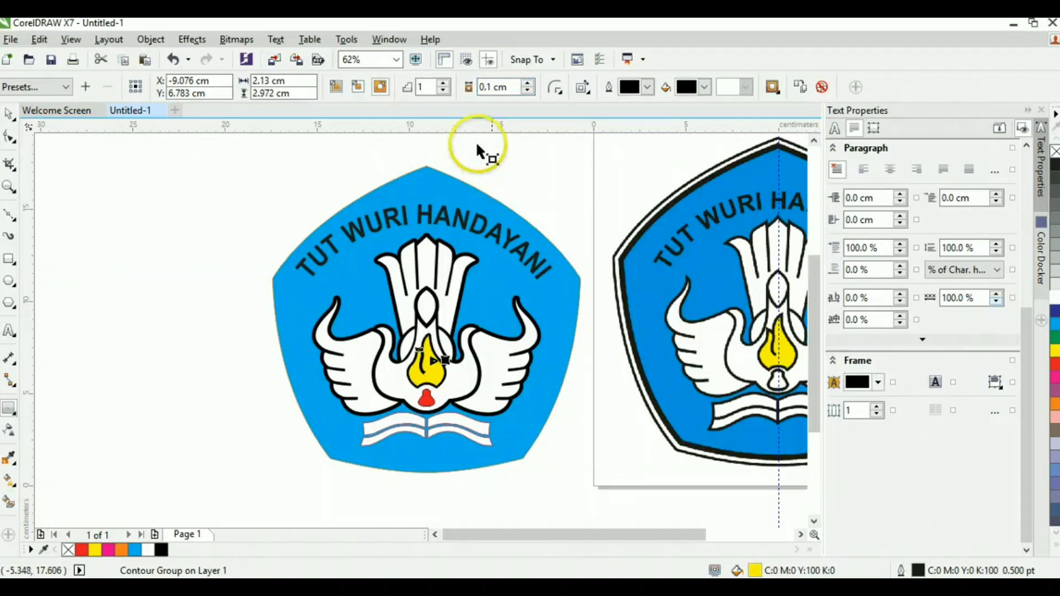
click(488, 88)
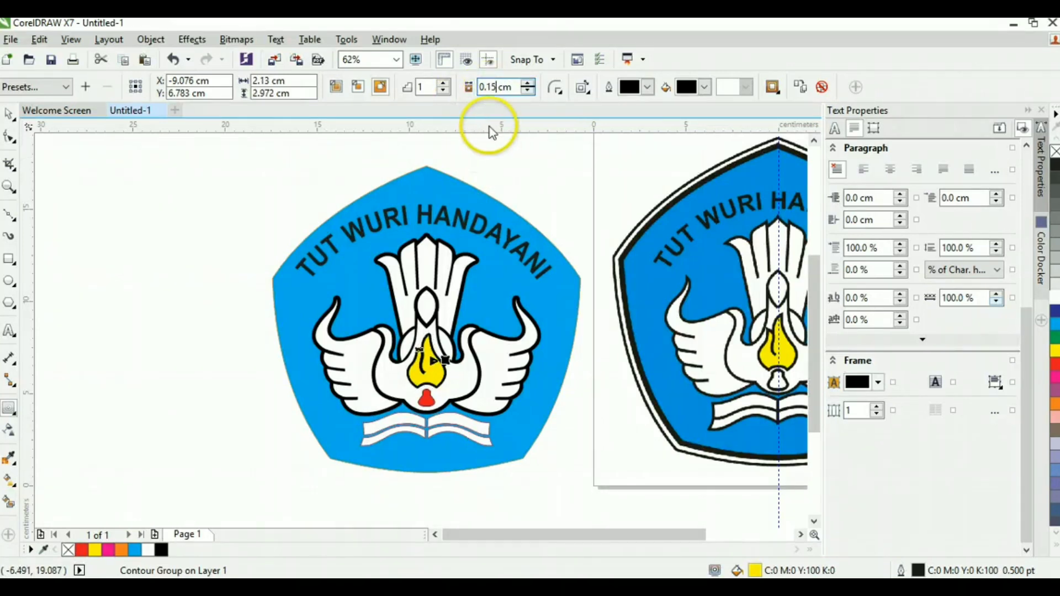
key(Return)
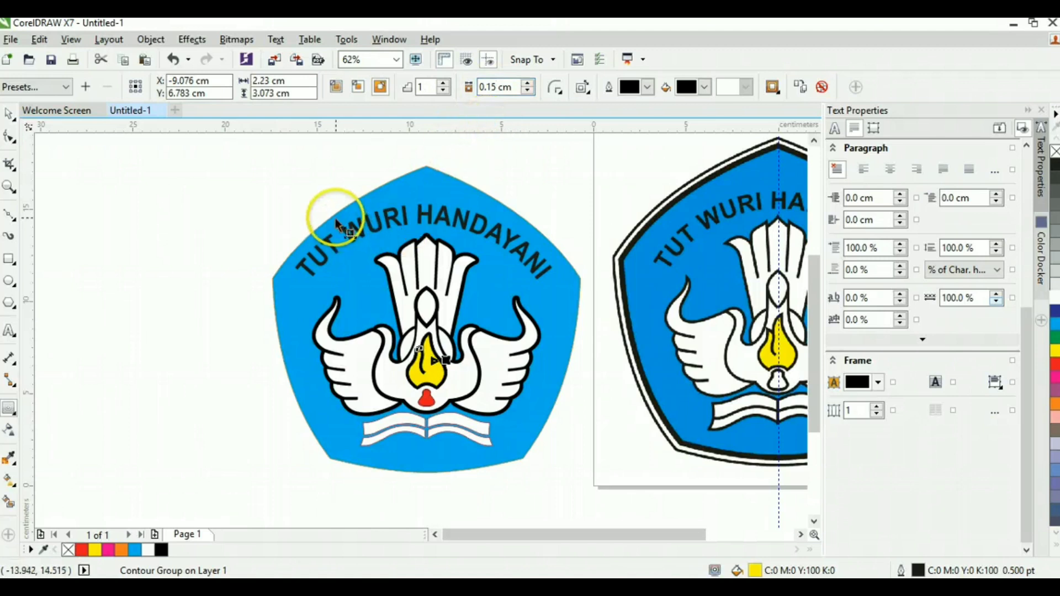
Set the flame contour's offset to 0.125 cm.
click(498, 87)
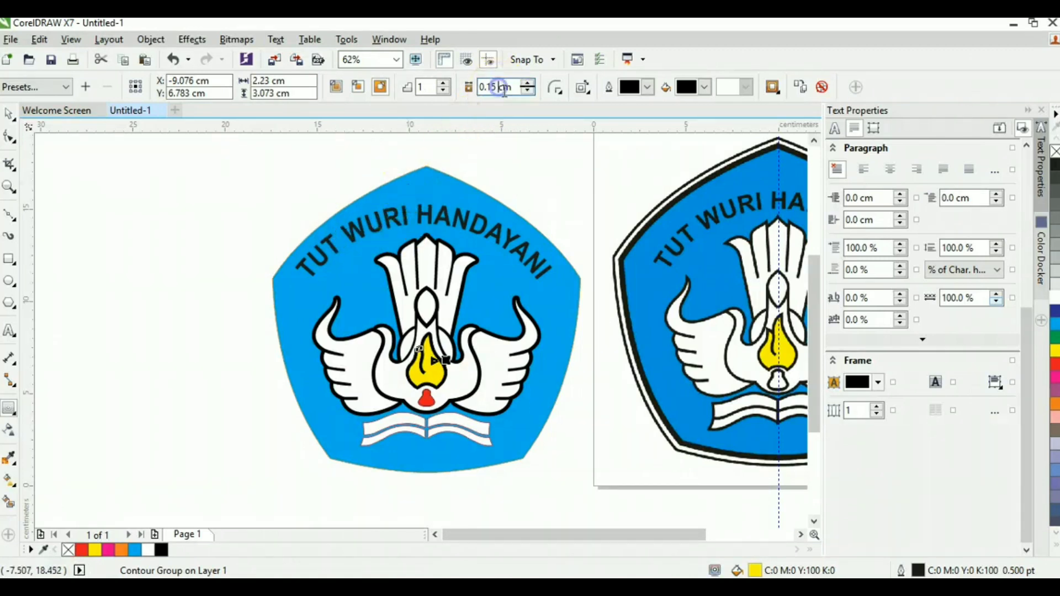
key(BackSpace)
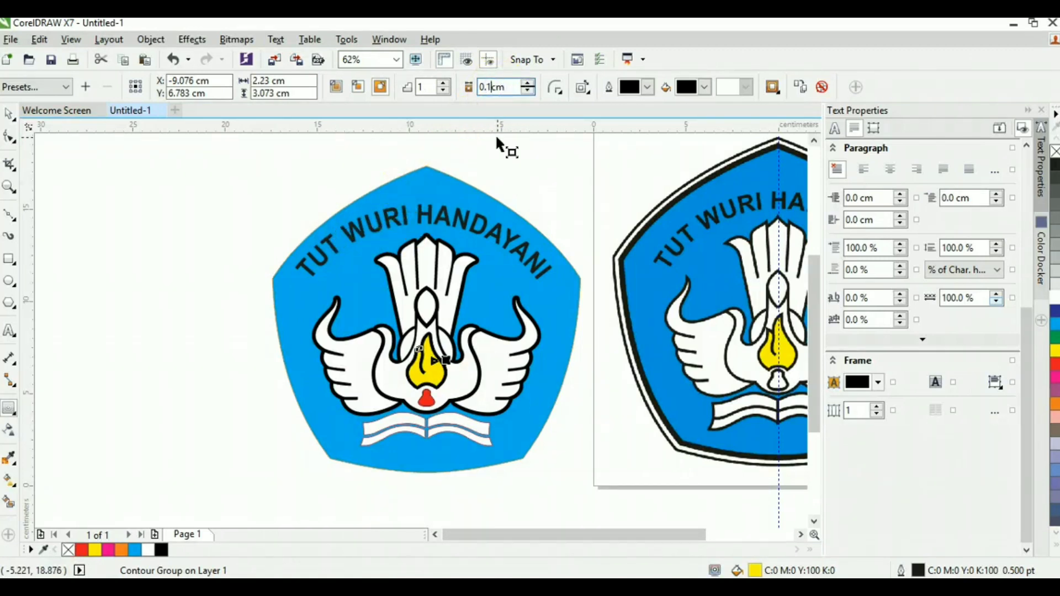
text(25)
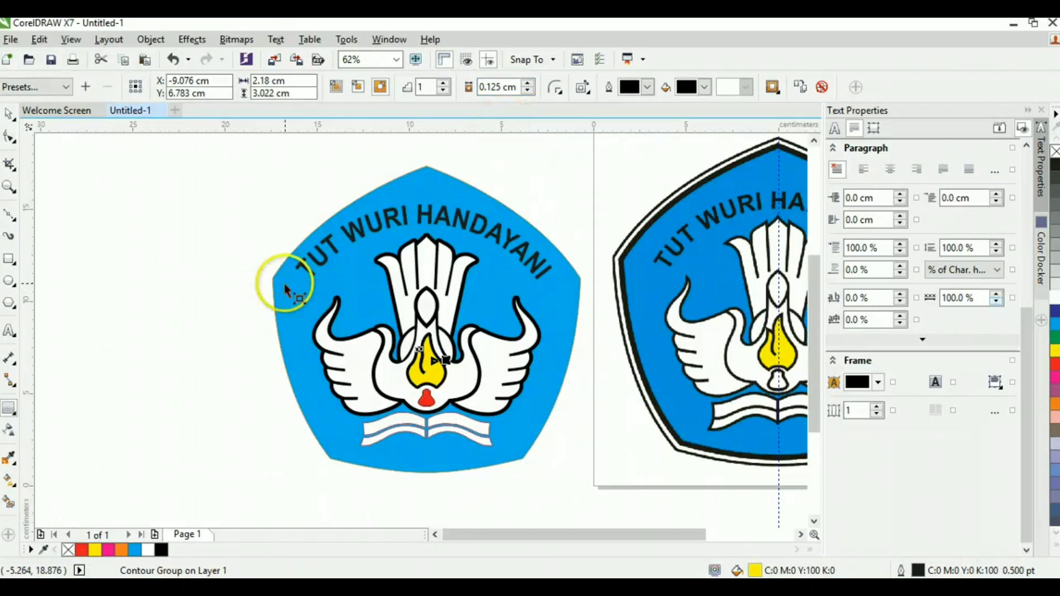
click(8, 114)
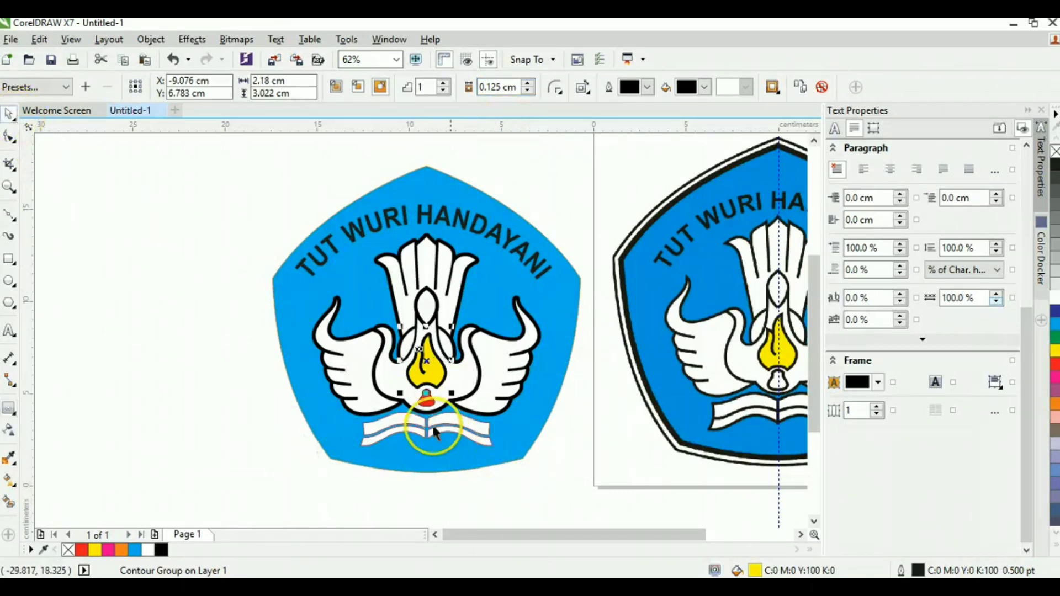
Add a black outside contour with a 0.125 cm offset to the red lamp base.
scroll(418, 422, up, 2)
click(438, 381)
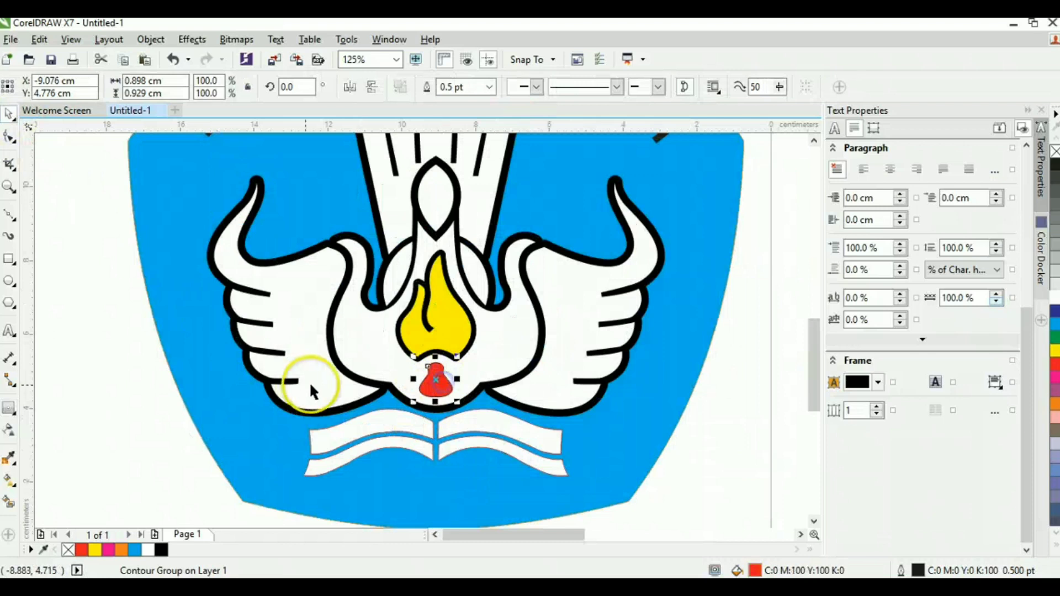
click(8, 408)
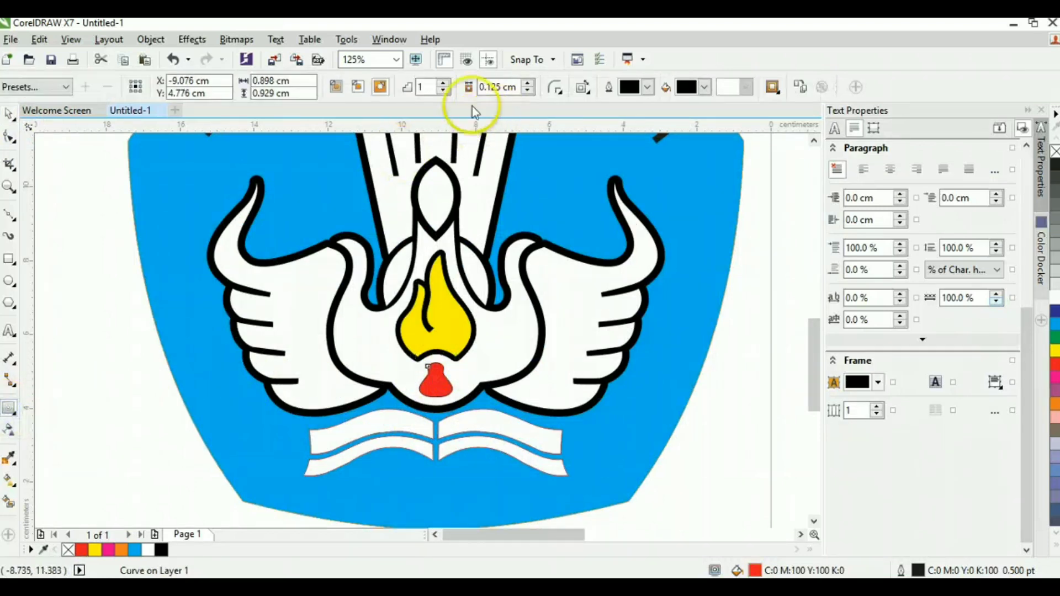
click(381, 88)
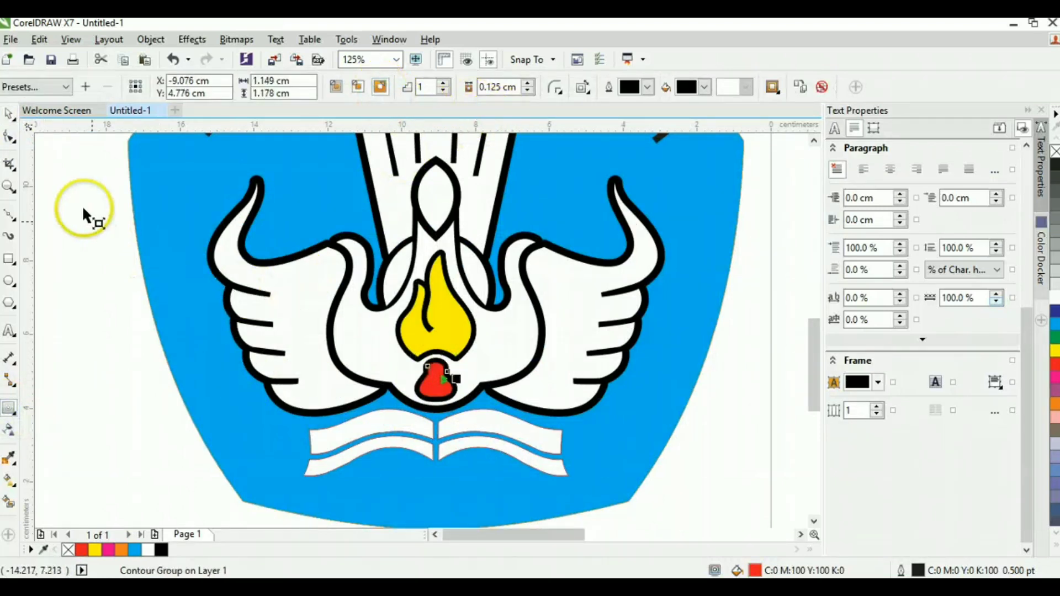
click(9, 114)
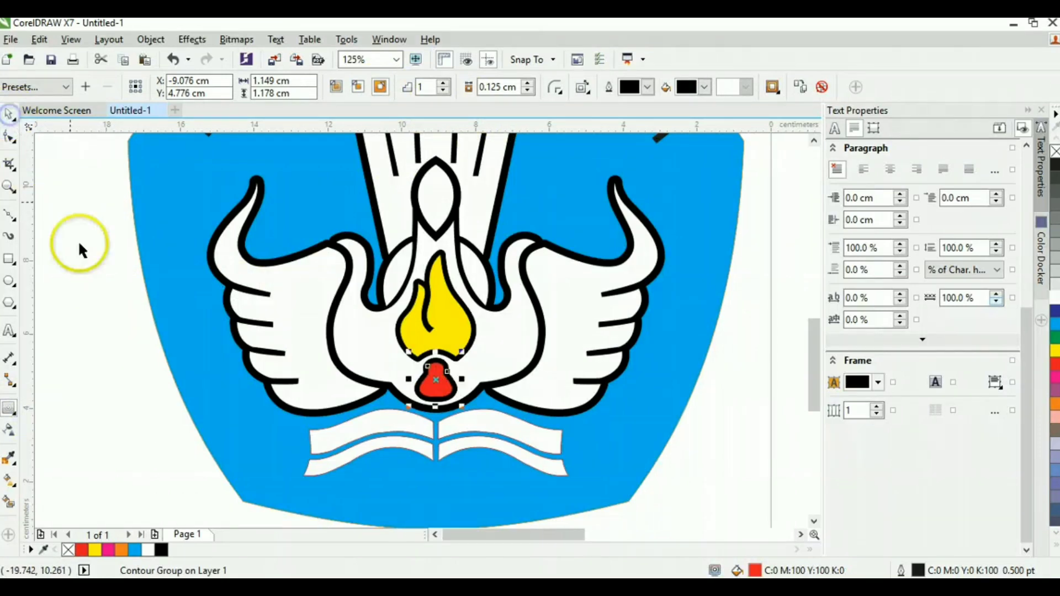
Fill the red lamp base below the flame with white.
click(96, 330)
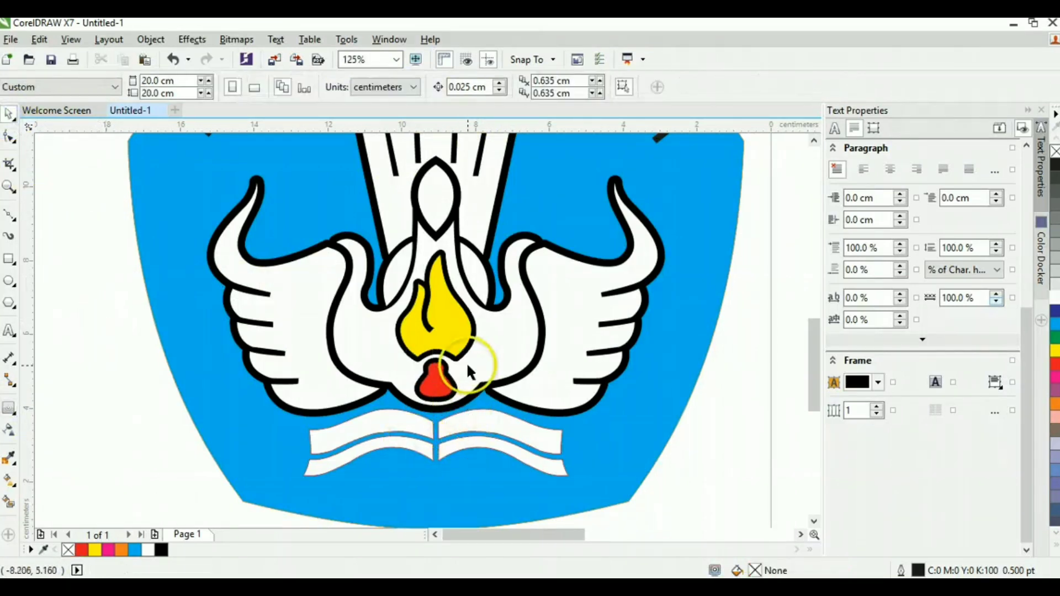
scroll(452, 393, up, 2)
click(420, 407)
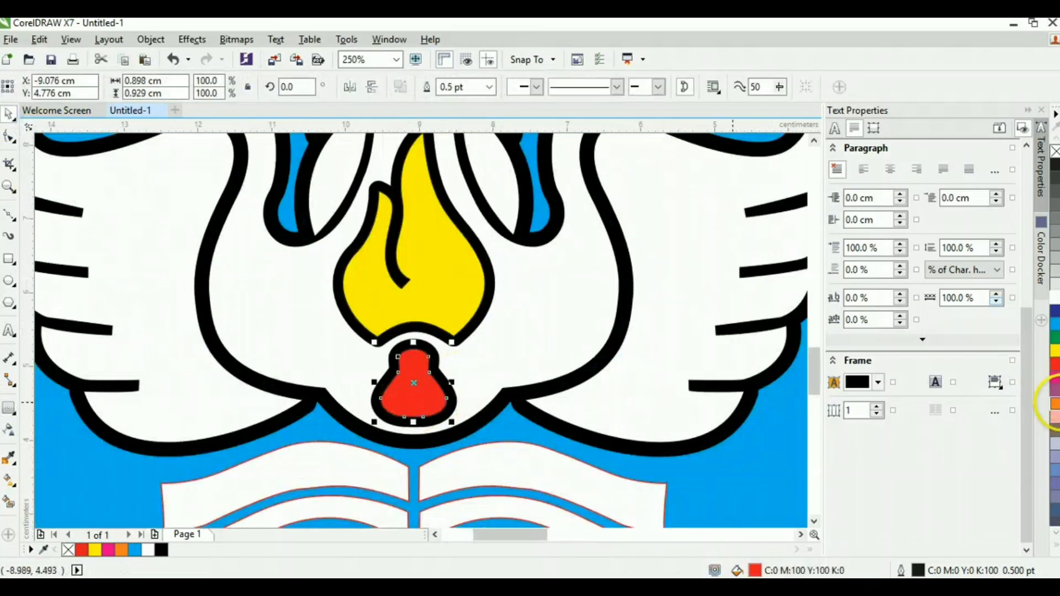
click(1055, 300)
Add a black outside contour with a 0.2 cm offset to the white book.
scroll(479, 402, down, 2)
click(280, 422)
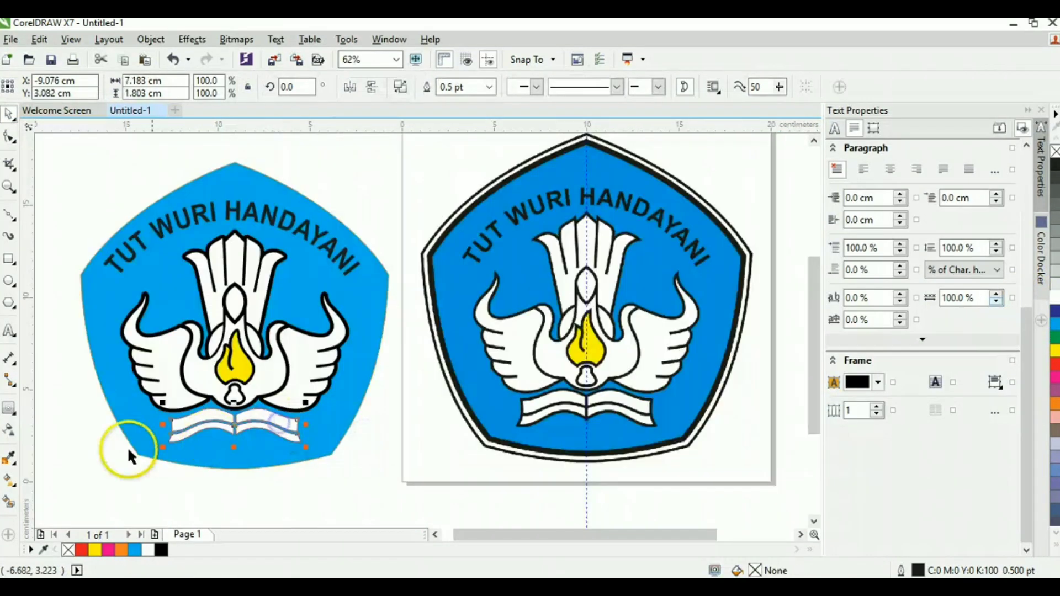
click(8, 409)
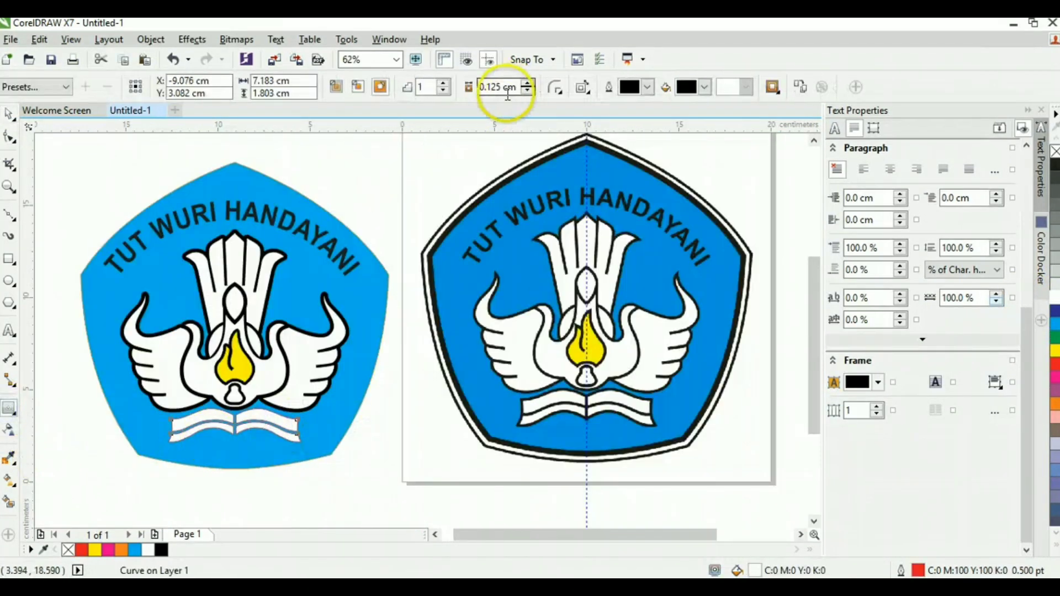
click(496, 88)
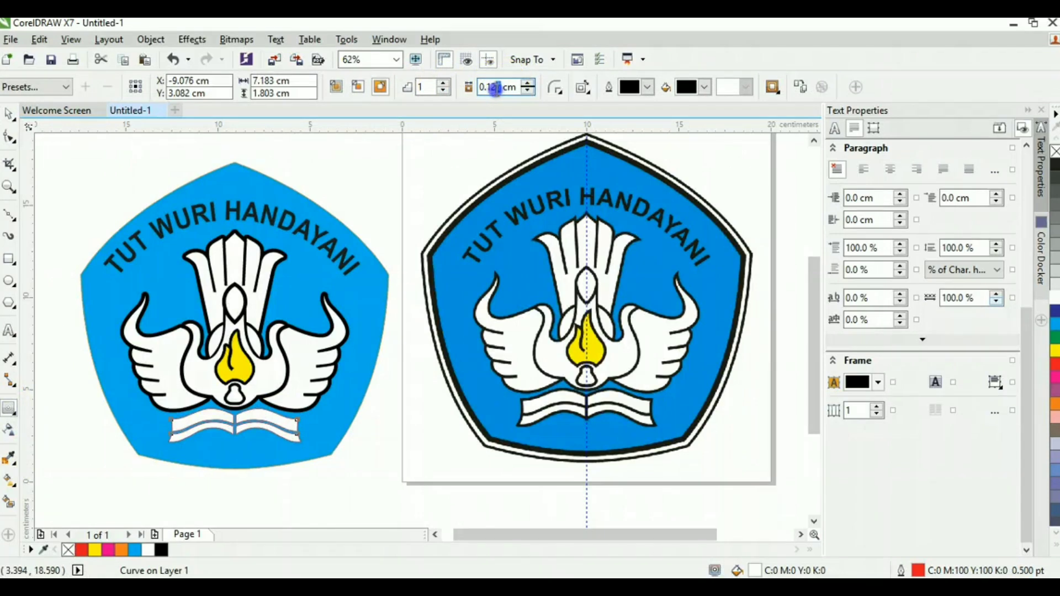
text(2)
key(Return)
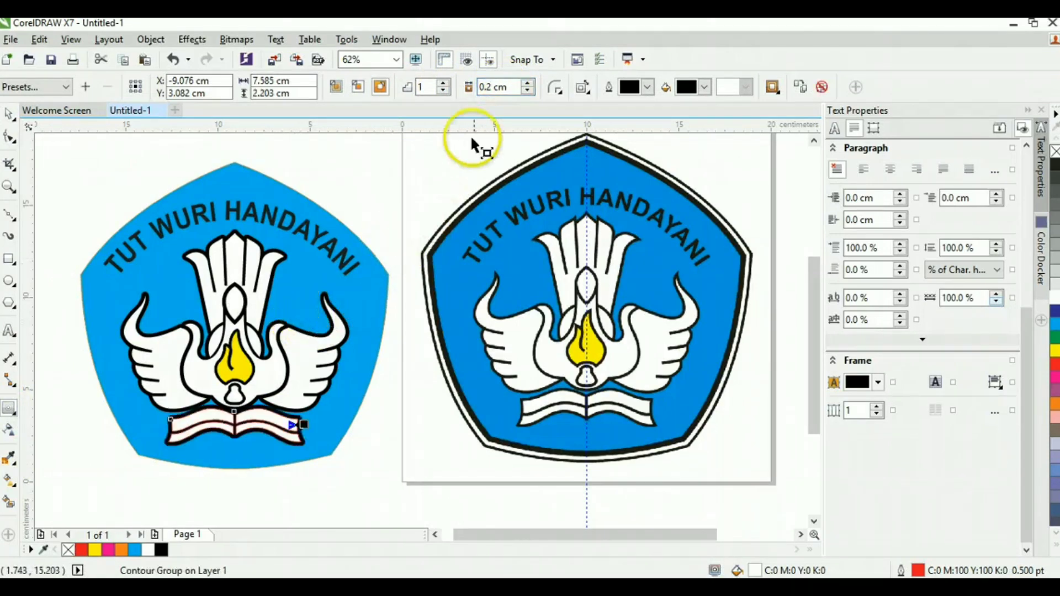
Set the book contour's offset to 0.125 cm and remove the book's red outline.
click(487, 88)
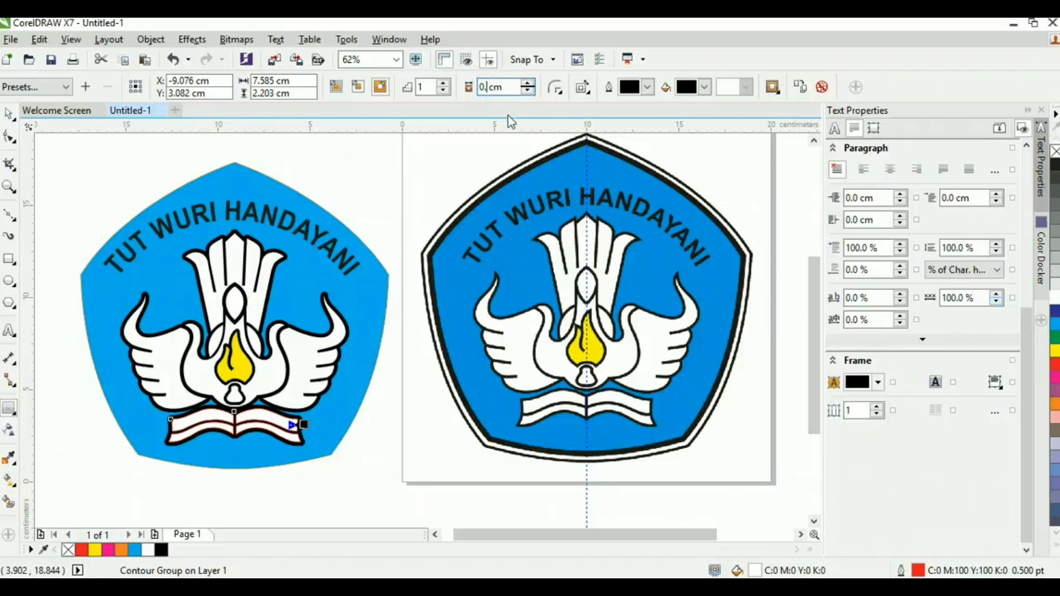
text(0.125)
key(Return)
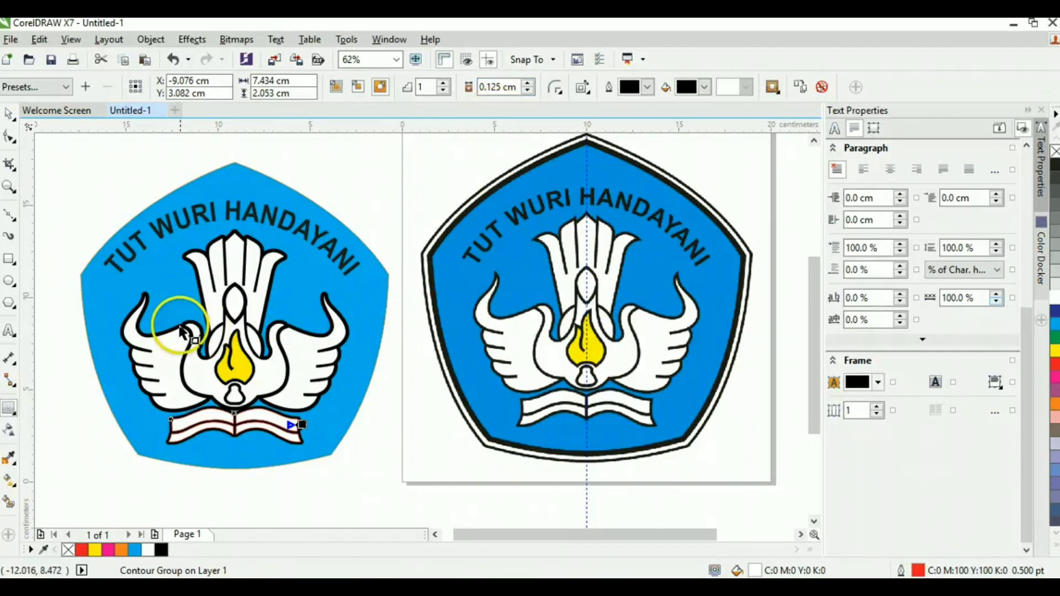
click(9, 113)
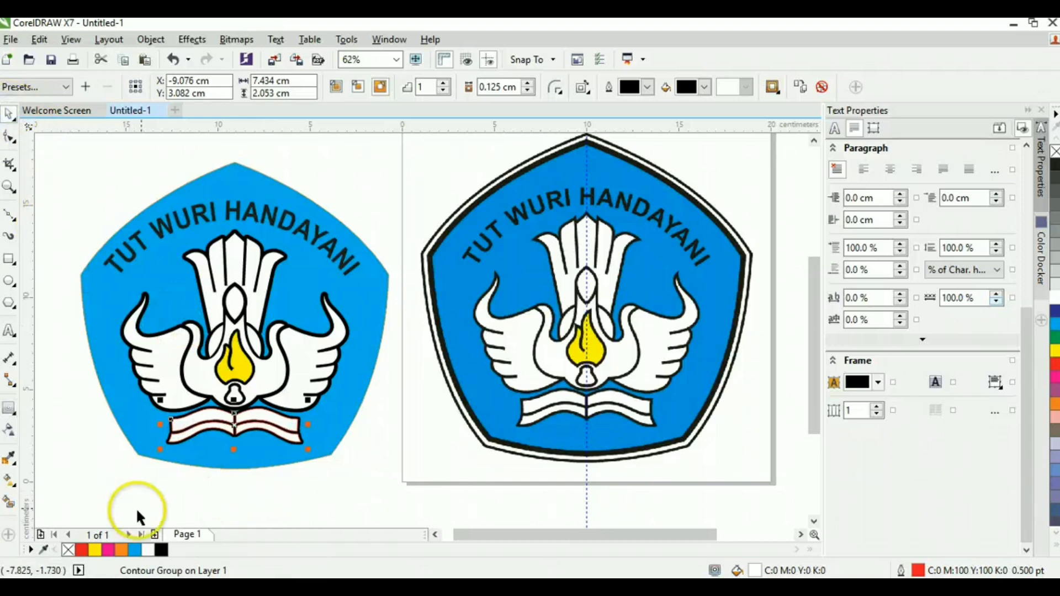
click(67, 549)
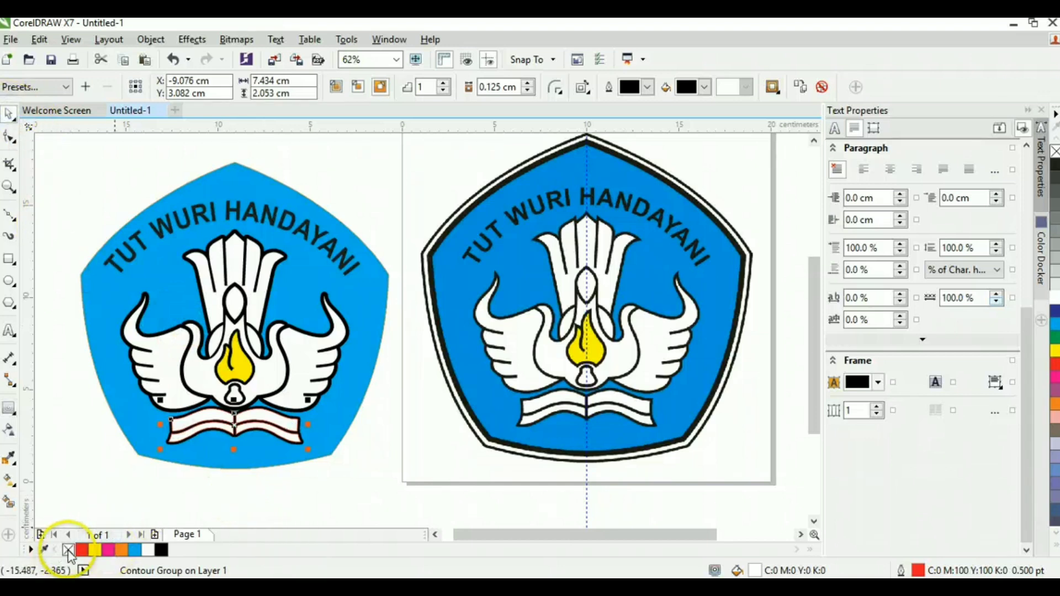
click(95, 487)
Scale the curved TUT WURI HANDAYANI text down to about 13.1 cm wide and centre it horizontally on the white emblem.
drag(235, 484, 276, 463)
click(273, 187)
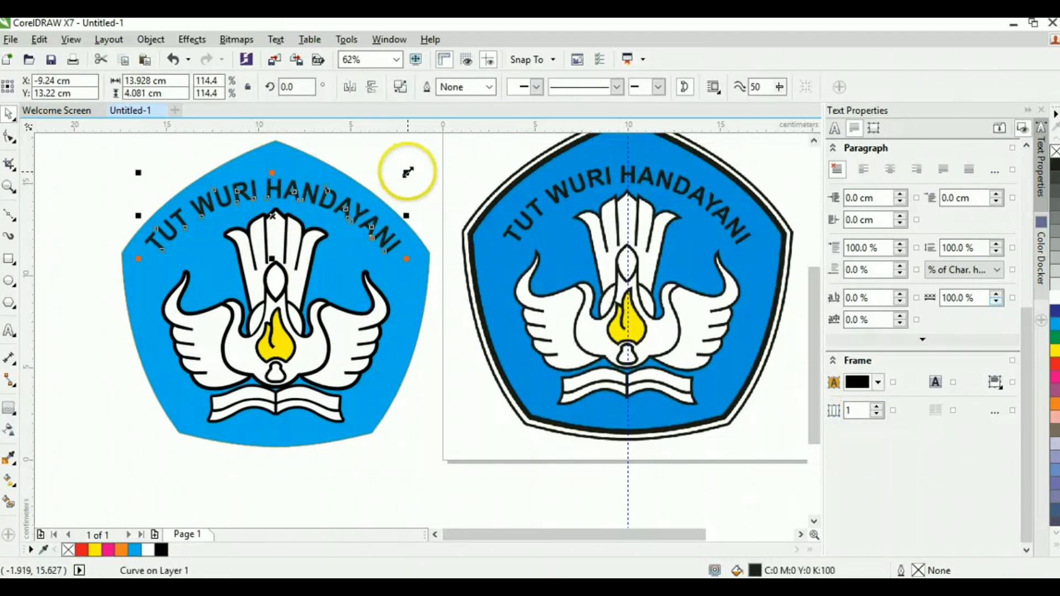
drag(407, 172, 397, 173)
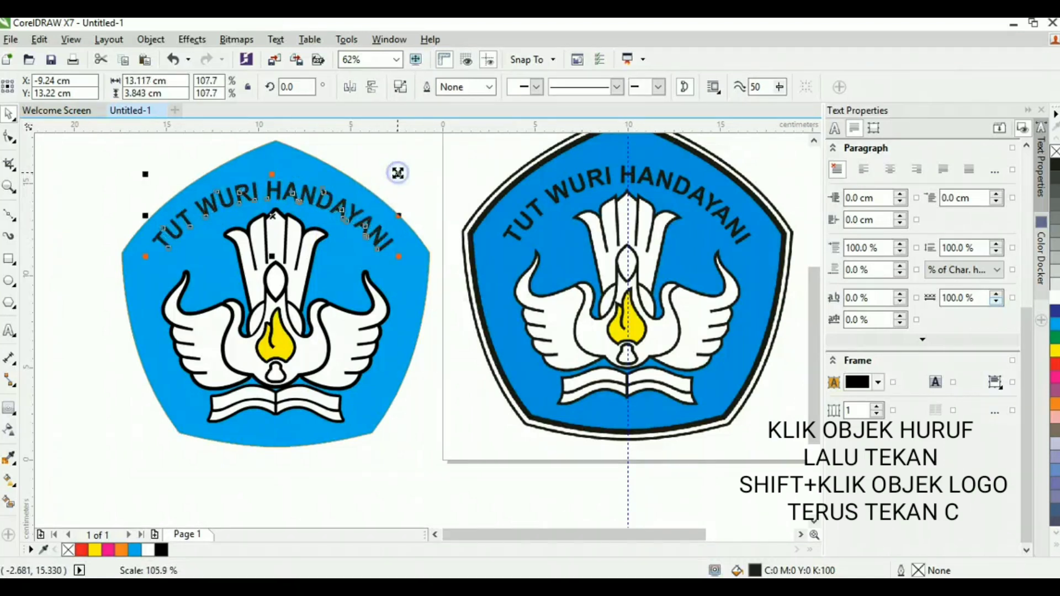
shift+click(278, 292)
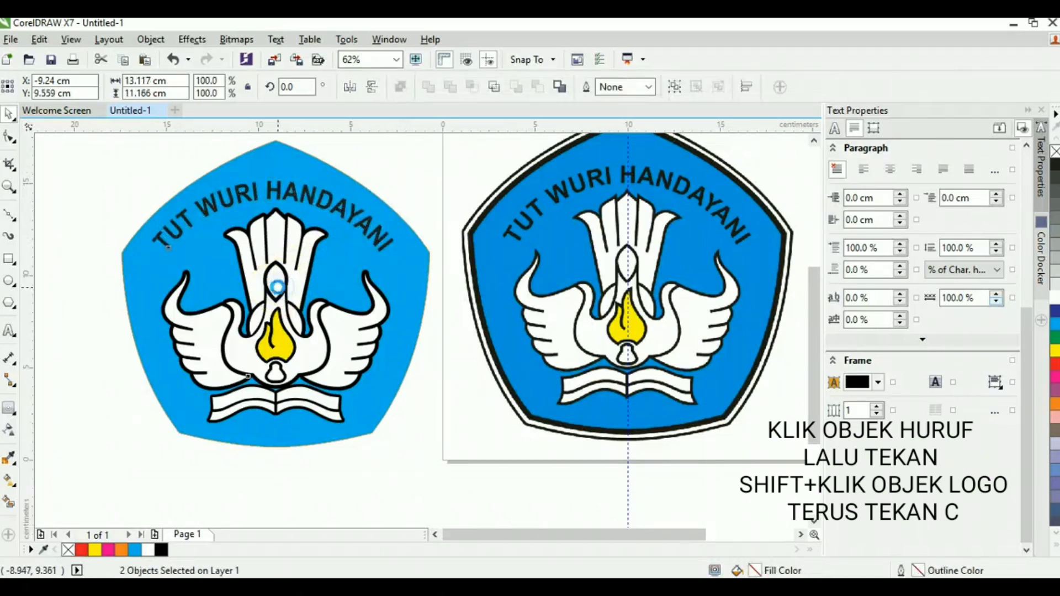
Add a black outside contour with a 0.25 cm offset to the blue pentagon.
click(352, 467)
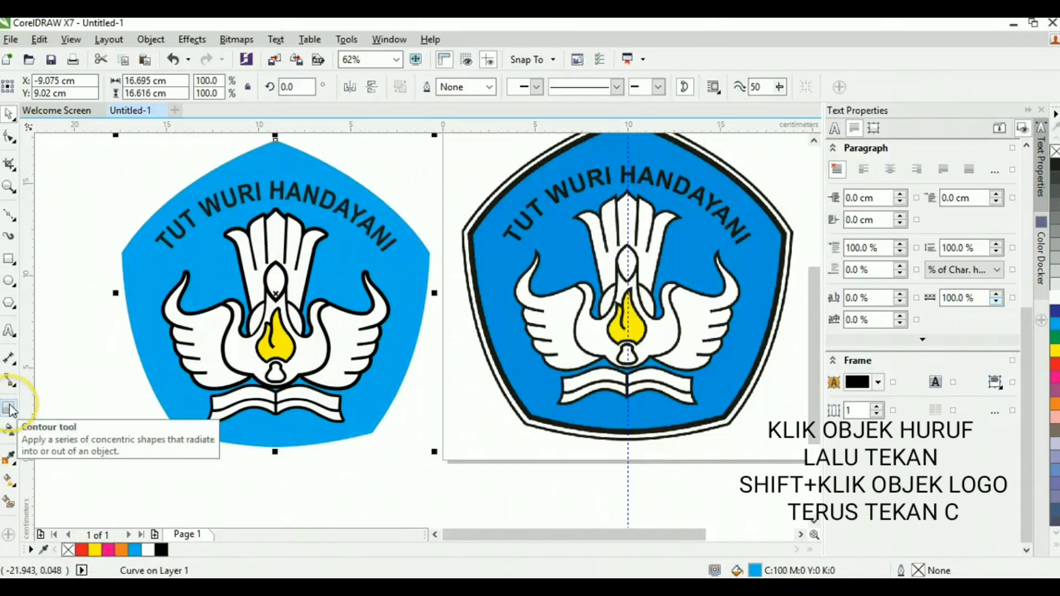
click(9, 408)
drag(255, 442, 255, 455)
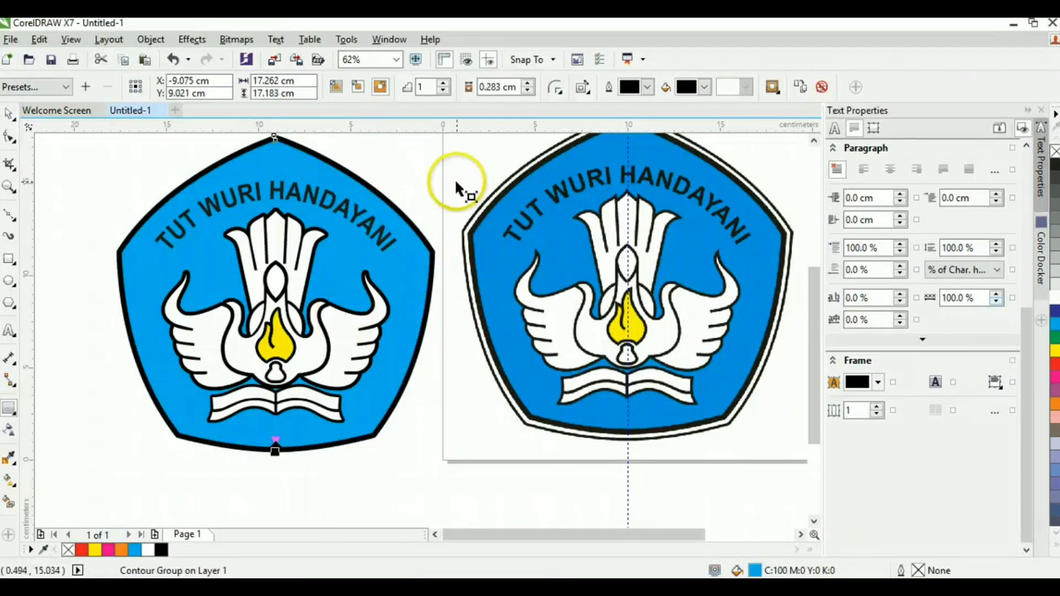
scroll(816, 279, up, 2)
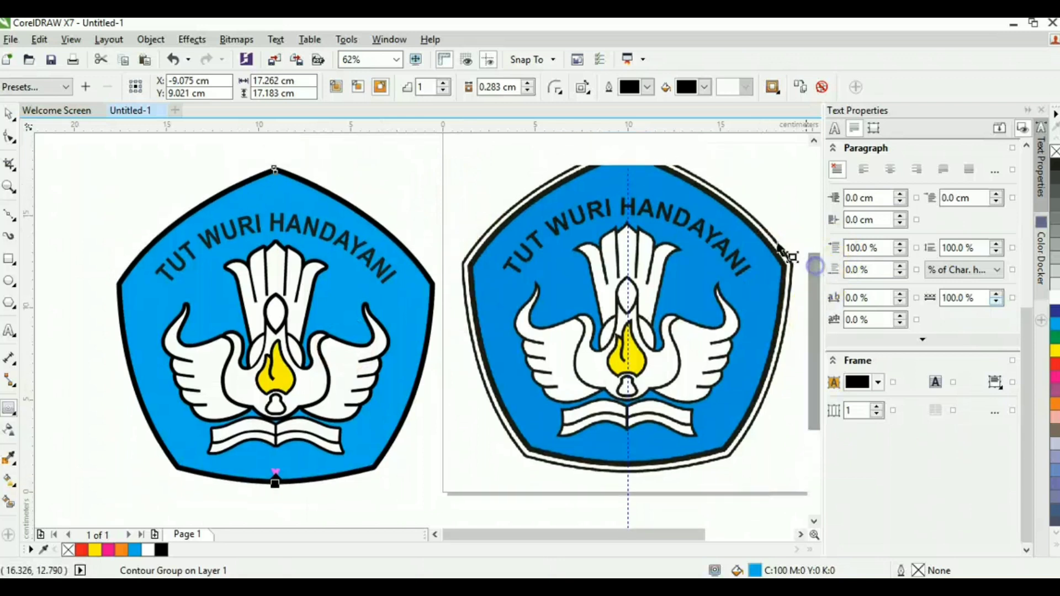
click(500, 87)
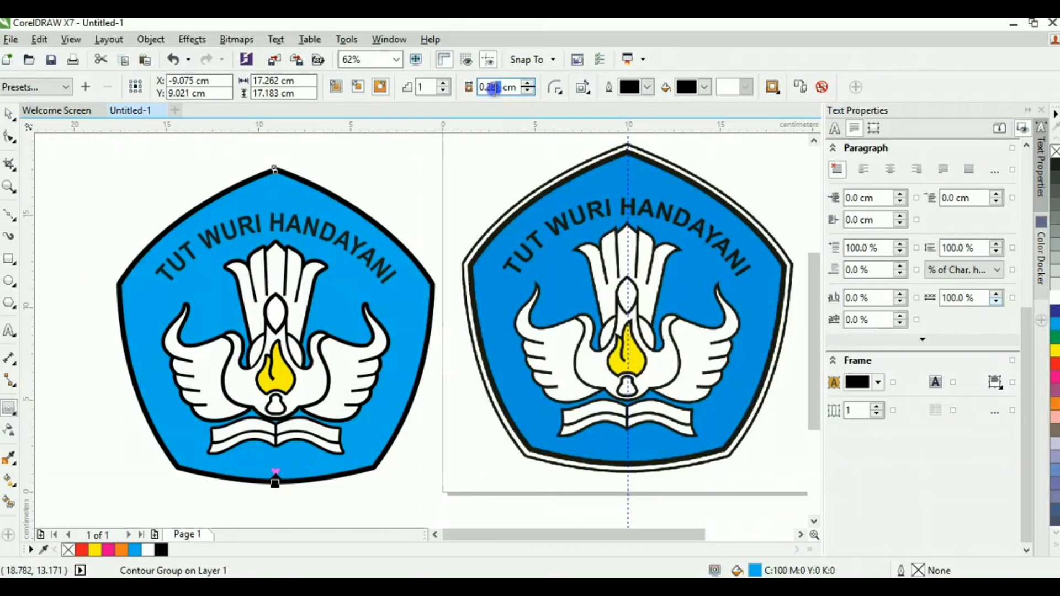
text(0.25)
key(Return)
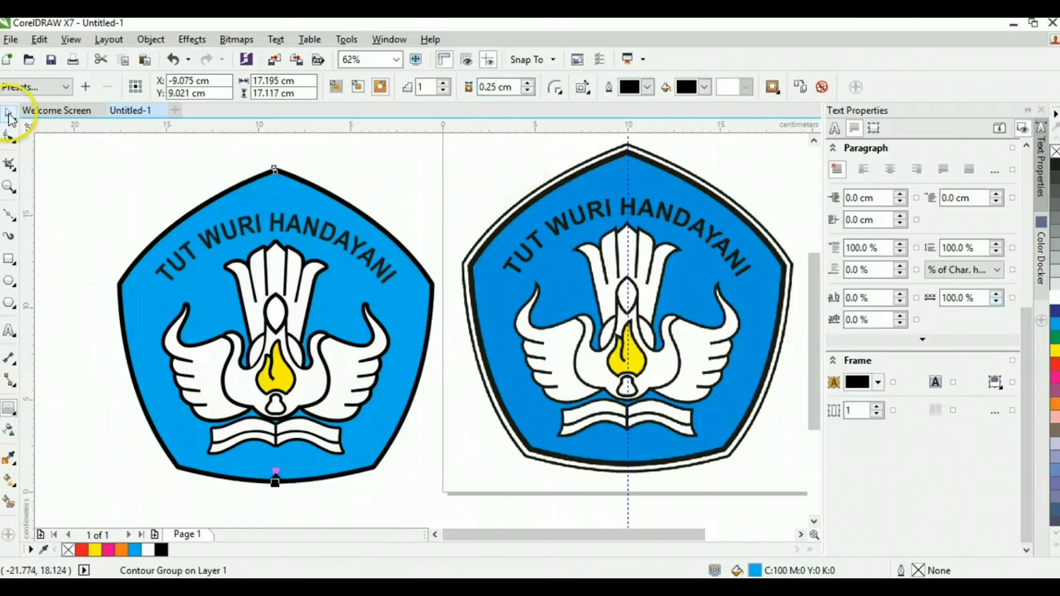
Break the blue pentagon's contour group apart into separate shapes.
click(139, 180)
right_click(281, 169)
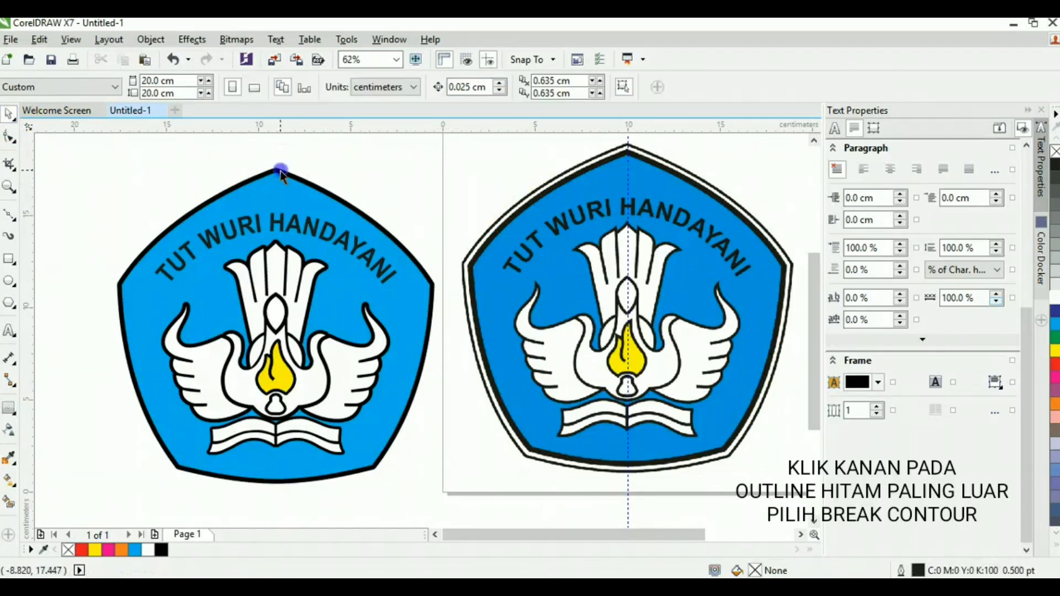
click(358, 195)
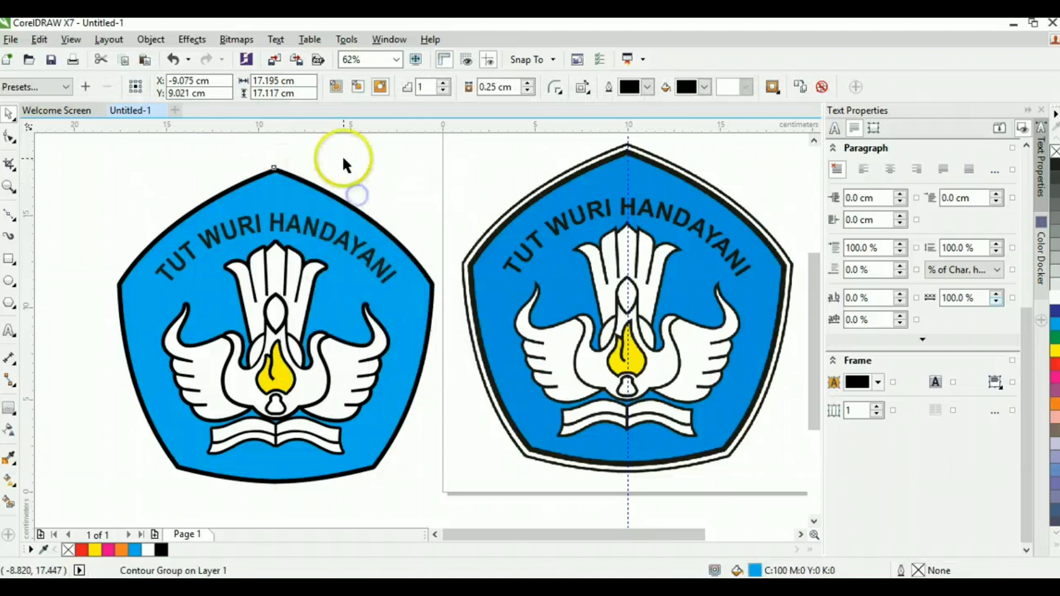
Add an outside contour with a 0.25 cm offset to the separated black pentagon.
click(304, 178)
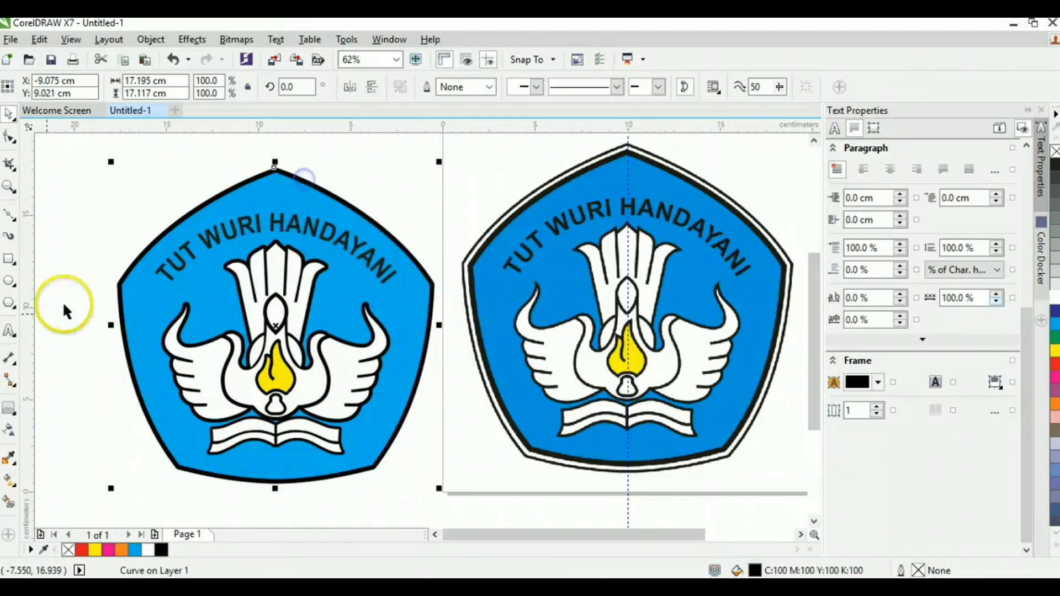
click(9, 408)
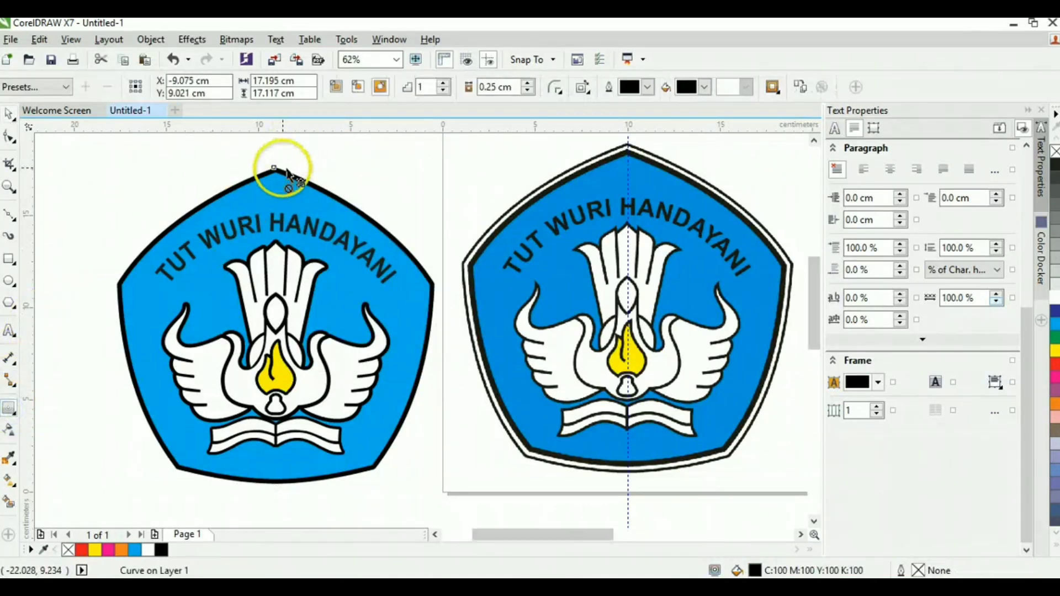
scroll(286, 169, up, 3)
scroll(286, 171, down, 3)
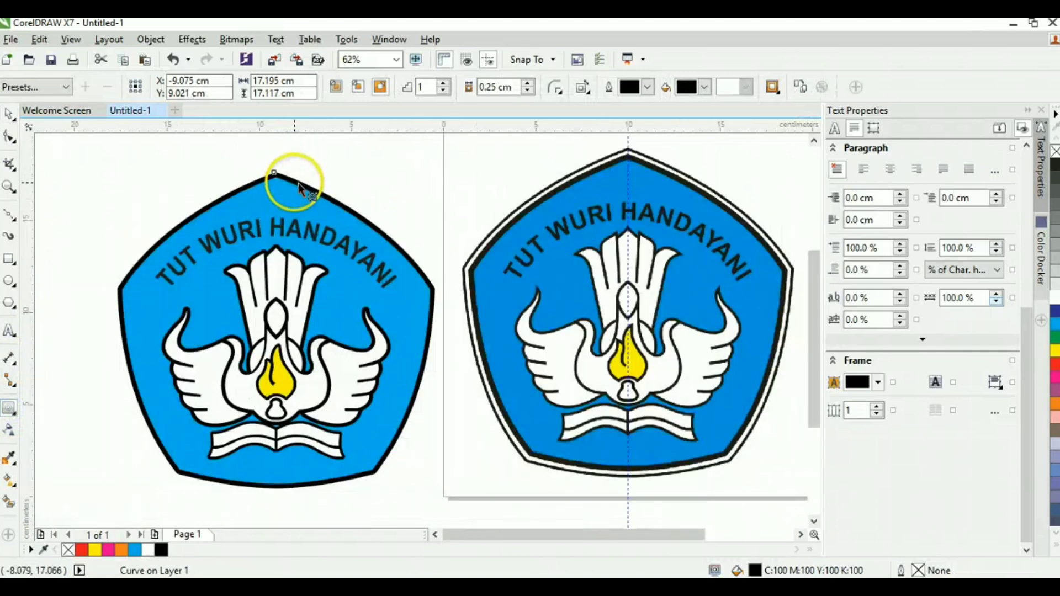
drag(284, 173, 305, 165)
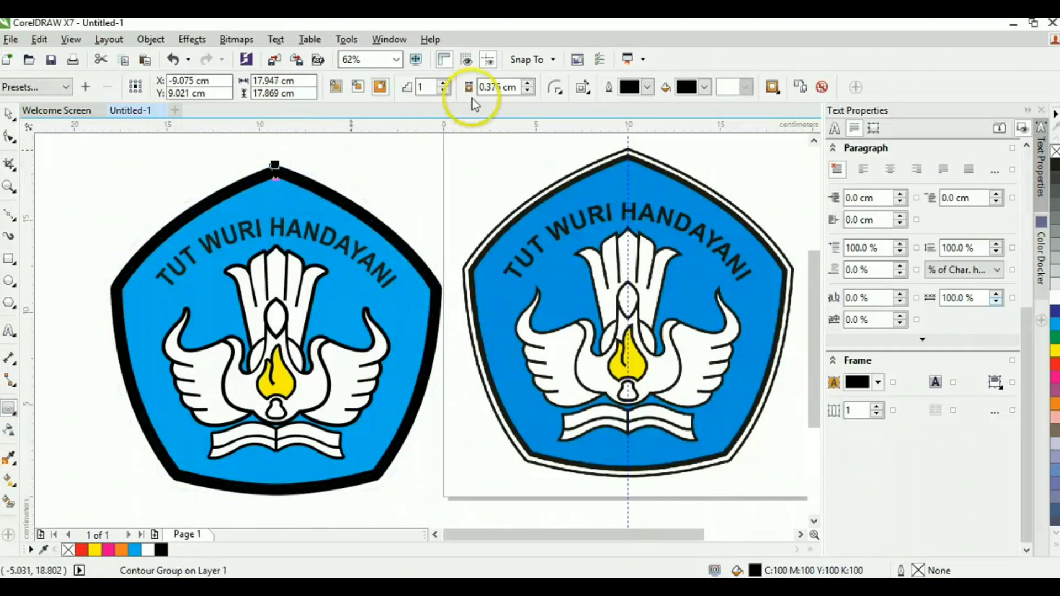
click(502, 87)
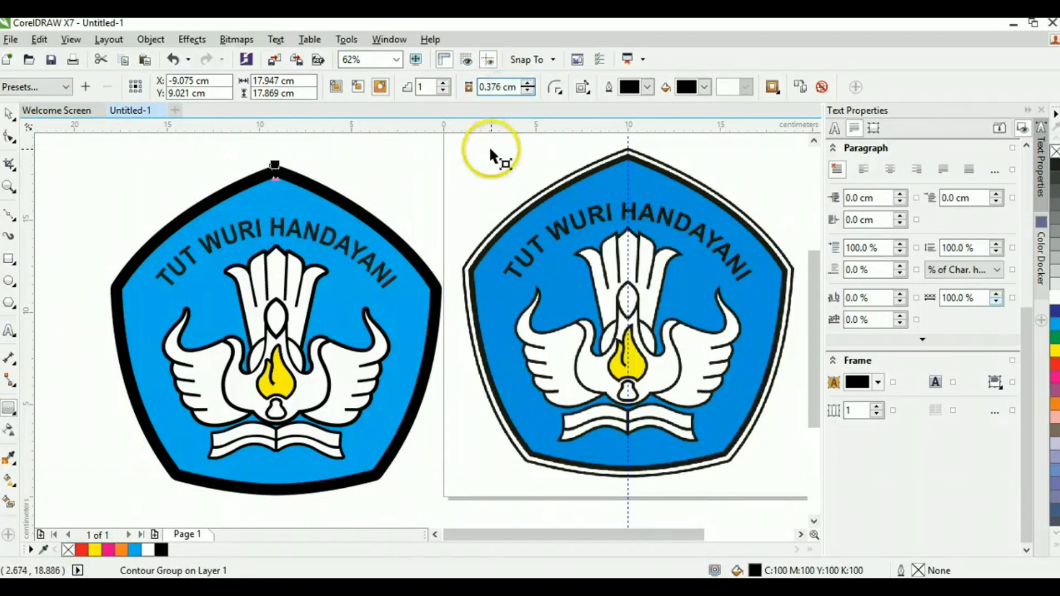
key(BackSpace)
key(BackSpace)
key(BackSpace)
key(BackSpace)
key(BackSpace)
text(0.25)
key(Return)
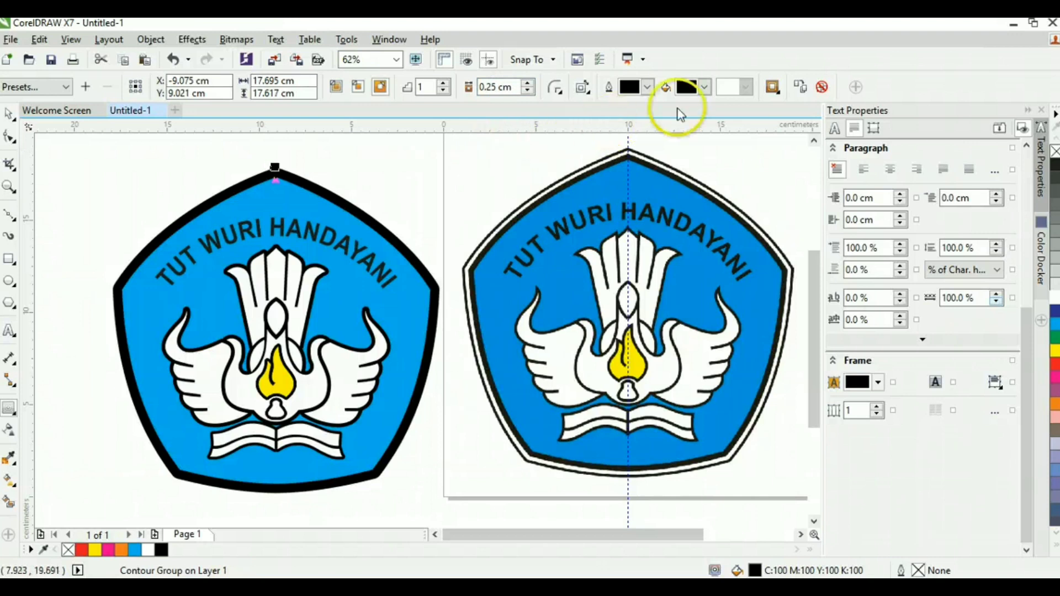
Set the black pentagon's contour fill to white and break that contour group apart.
click(705, 88)
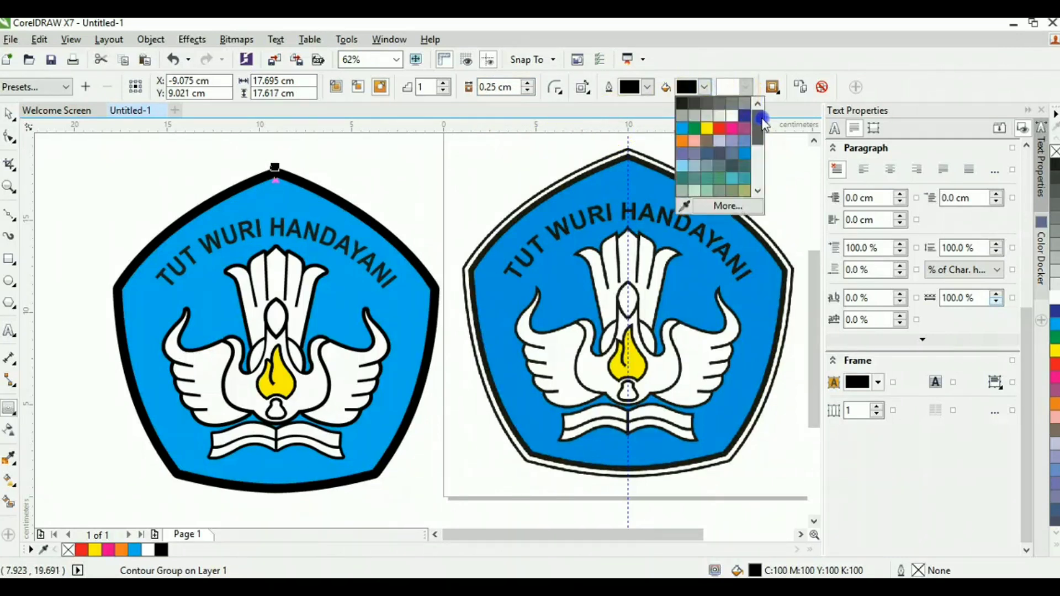
click(734, 115)
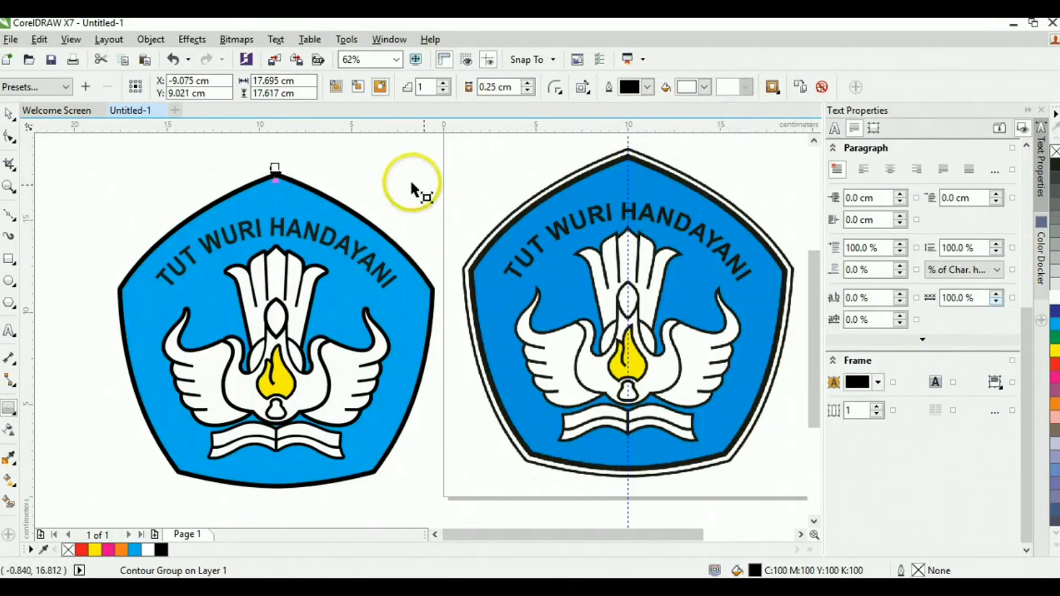
click(10, 115)
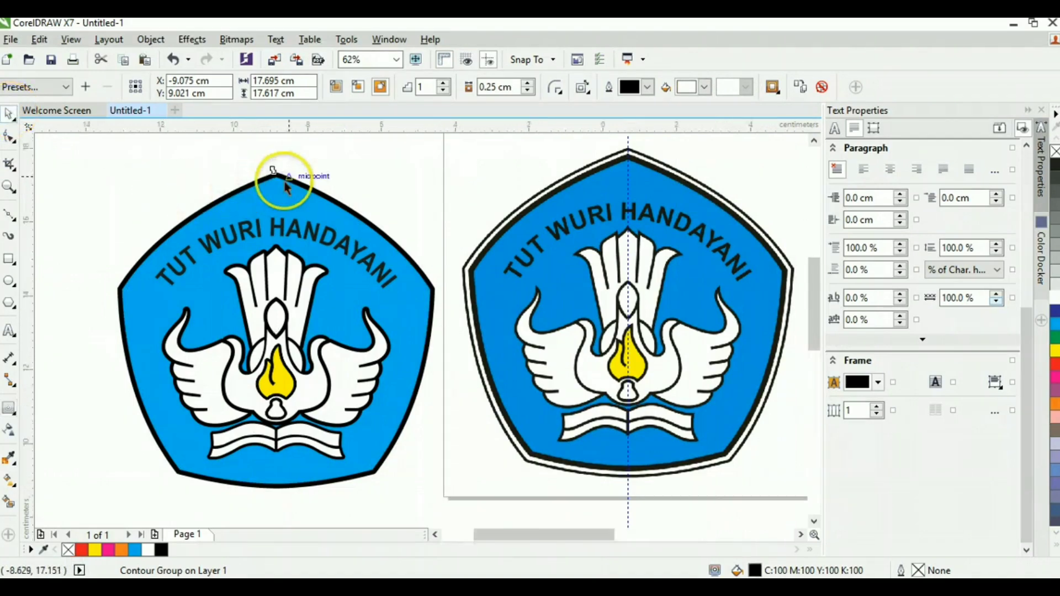
scroll(276, 178, up, 2)
right_click(299, 167)
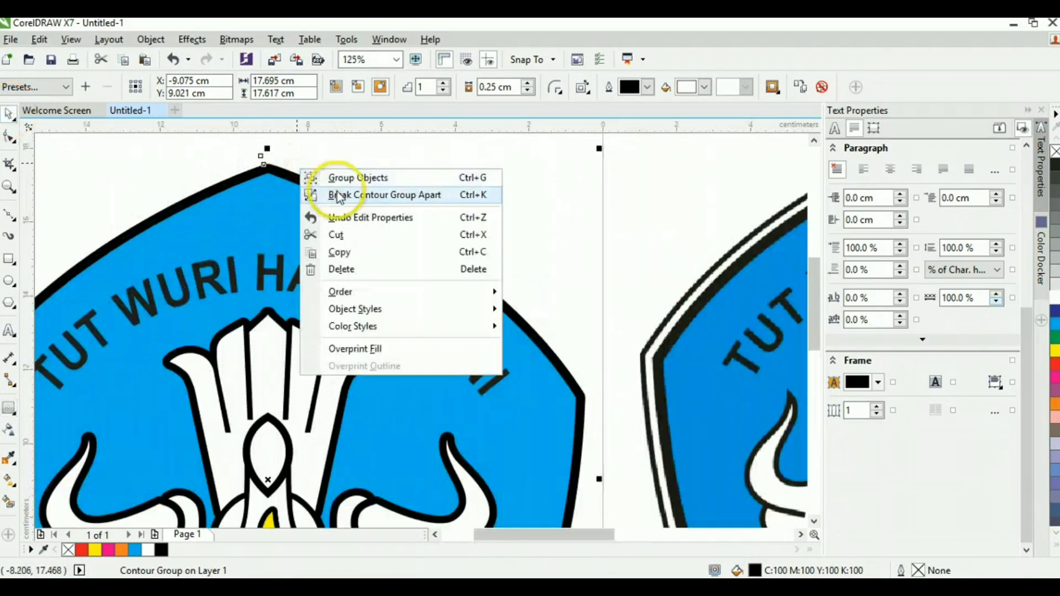
click(336, 194)
Add an outside contour with a 0.1 cm offset to the separated white pentagon.
click(303, 171)
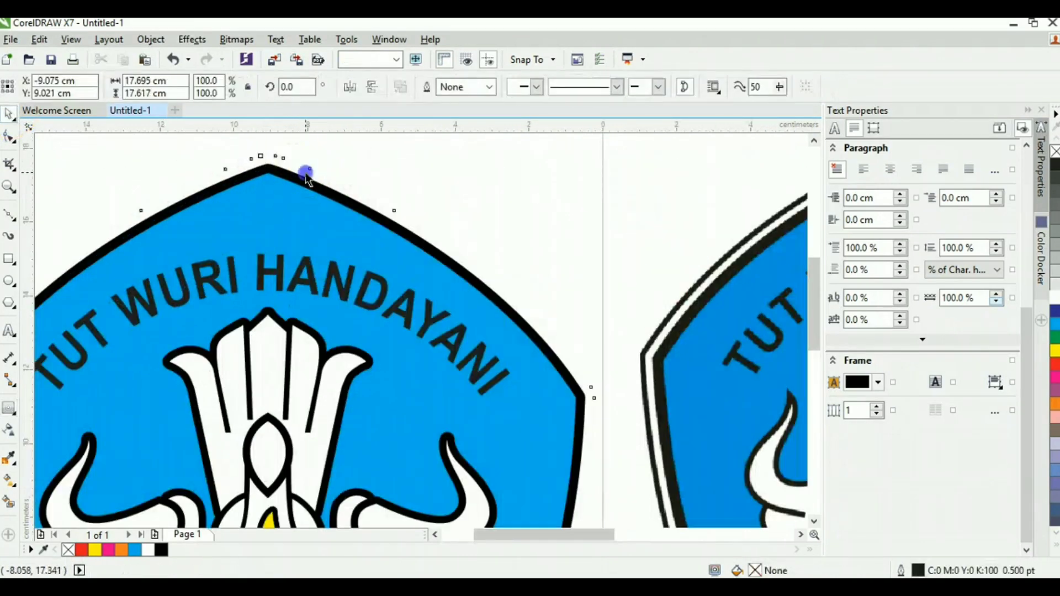
click(9, 407)
drag(347, 187, 367, 160)
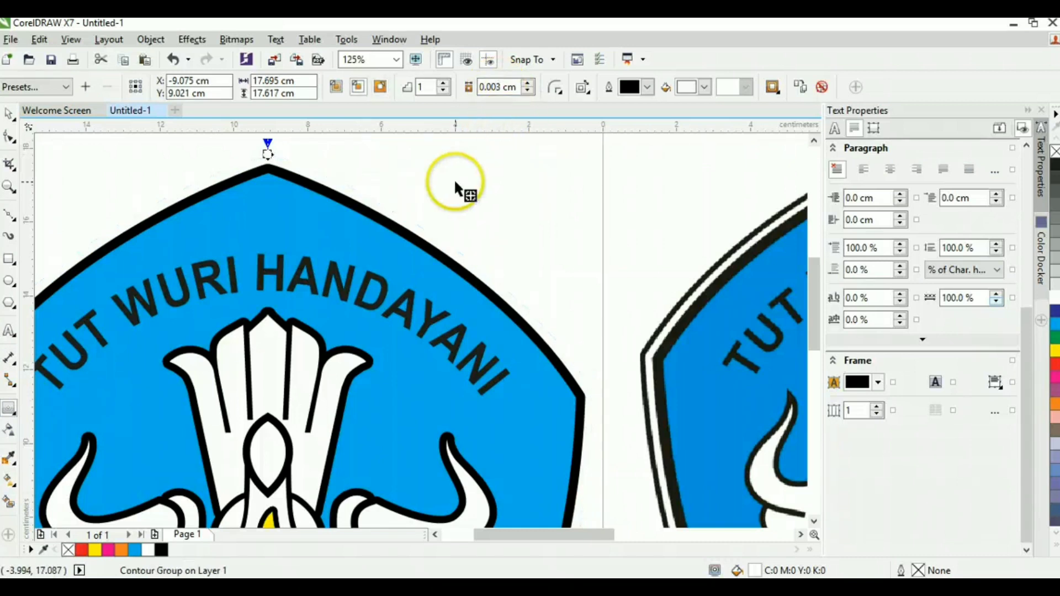
key(ctrl+z)
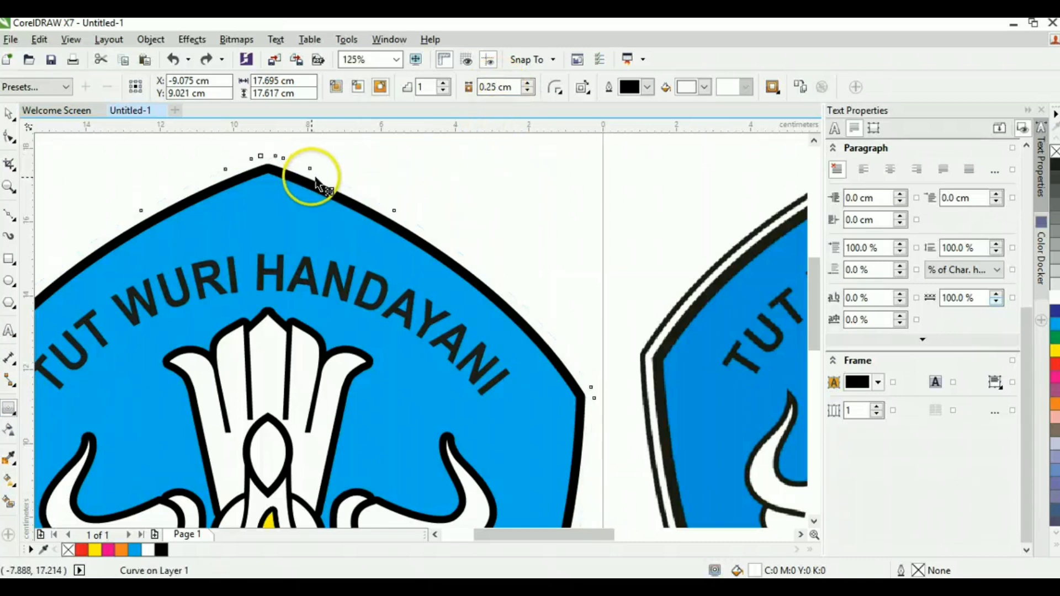
drag(316, 180, 338, 147)
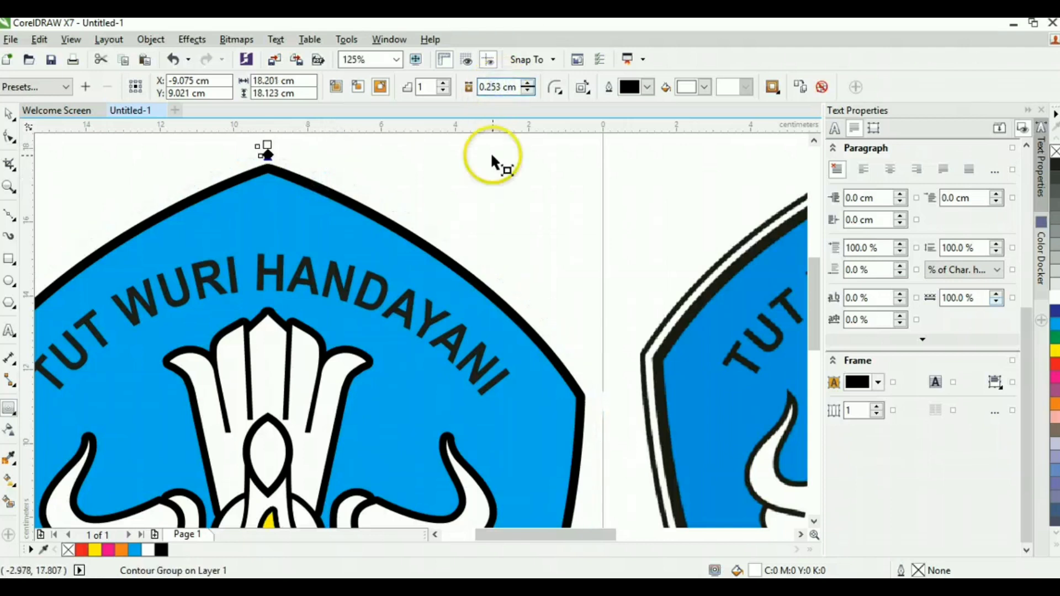
key(BackSpace)
key(BackSpace)
key(BackSpace)
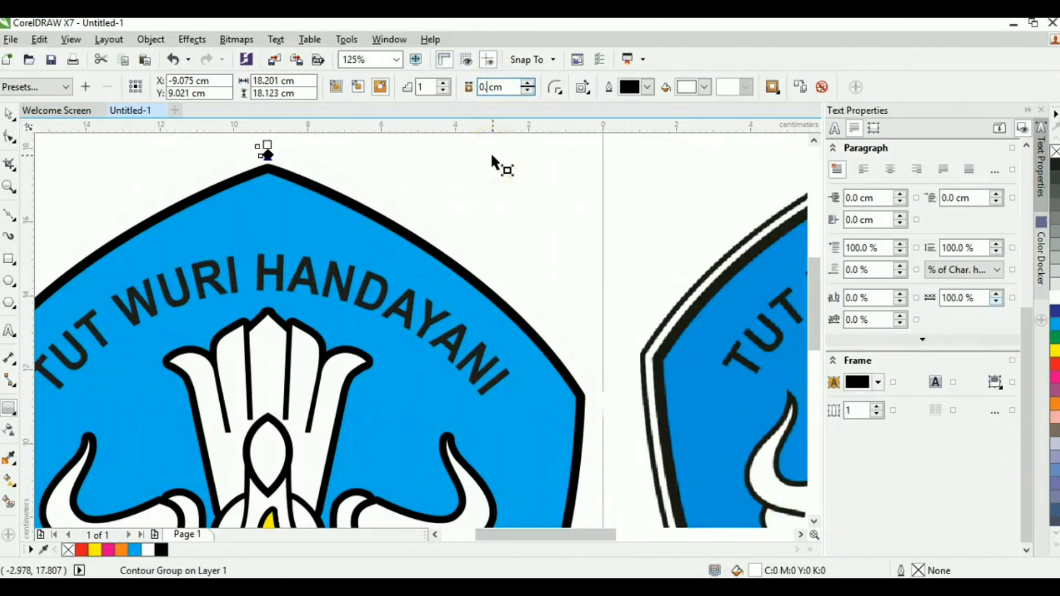
Set the outermost pentagon contour's fill to black and its offset to 0.15 cm.
click(705, 88)
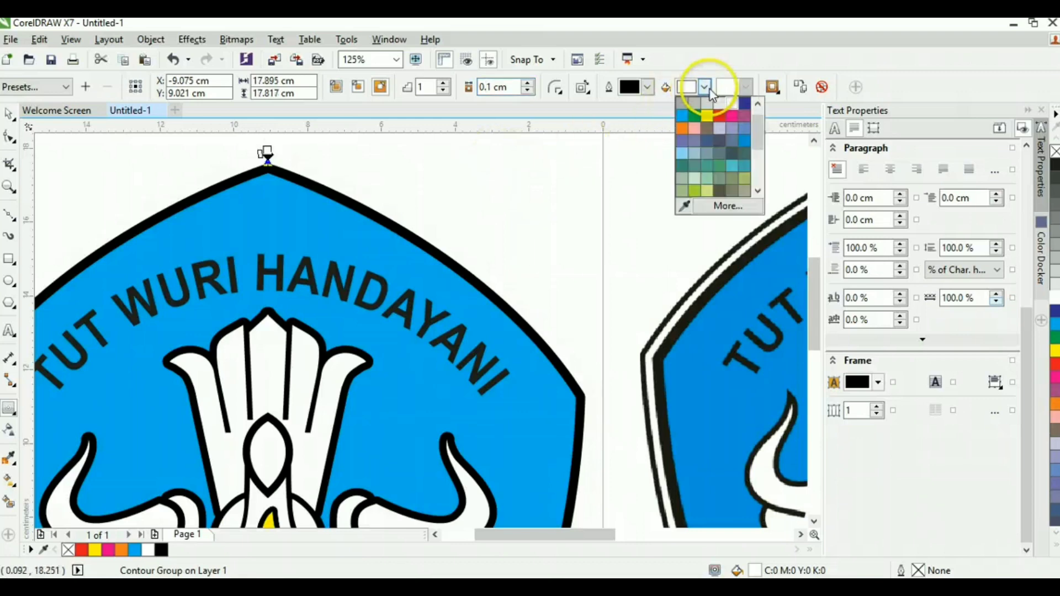
drag(752, 145, 766, 174)
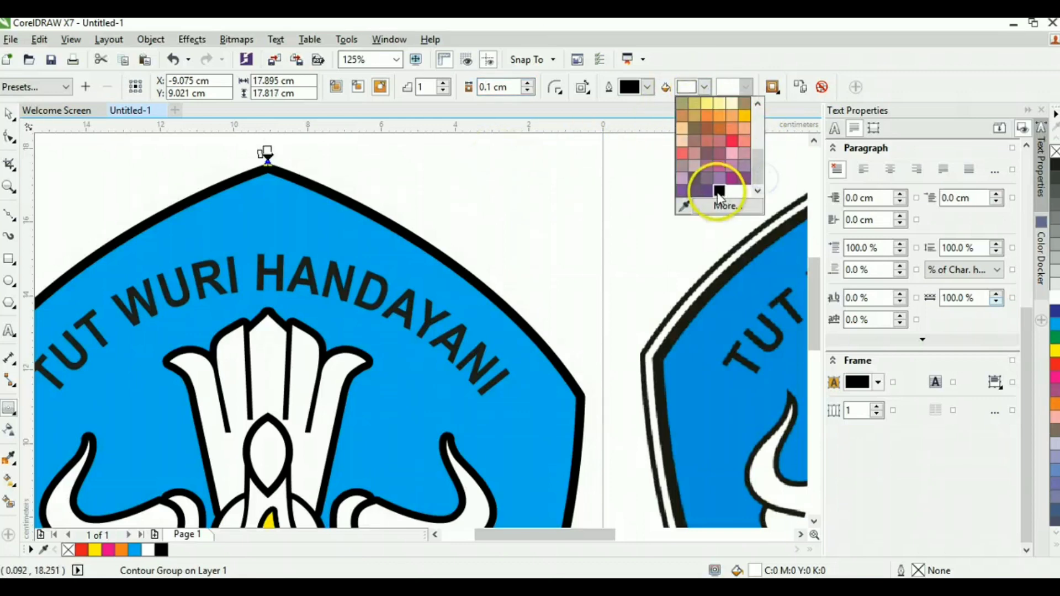
click(719, 192)
scroll(278, 230, down, 2)
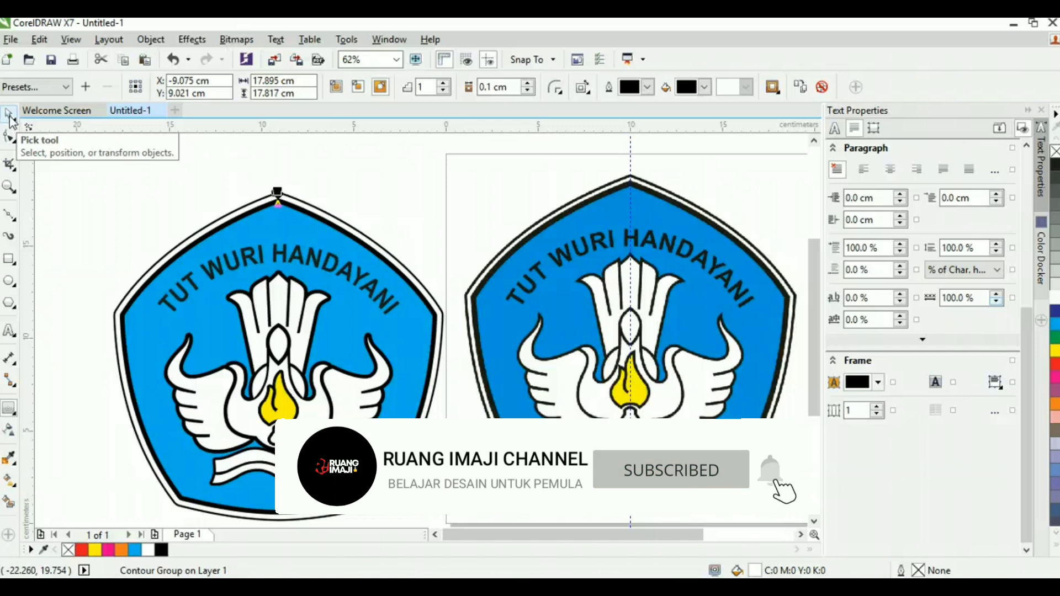
click(491, 87)
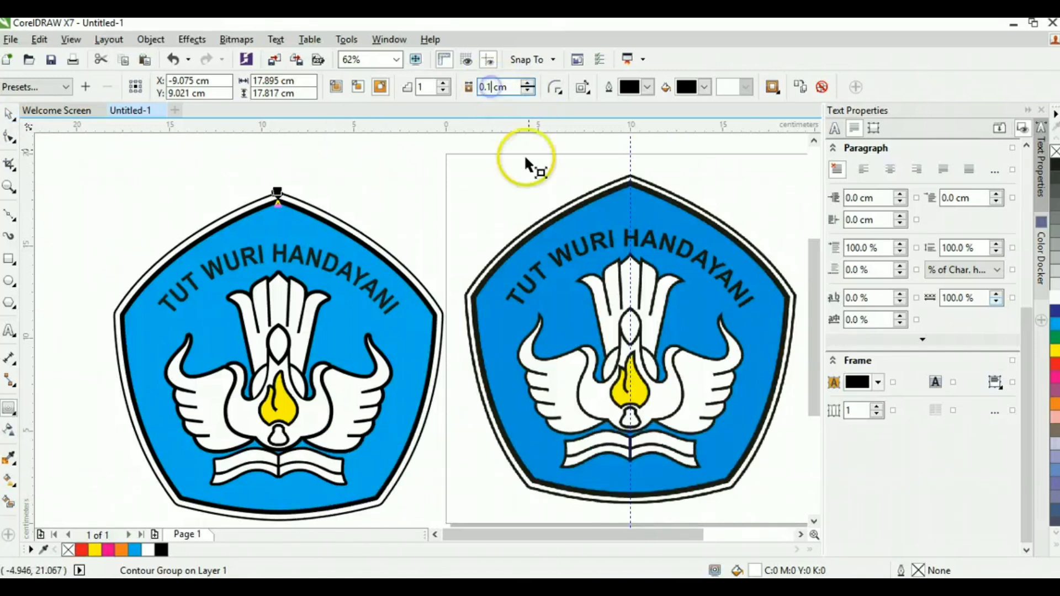
text(5)
key(Return)
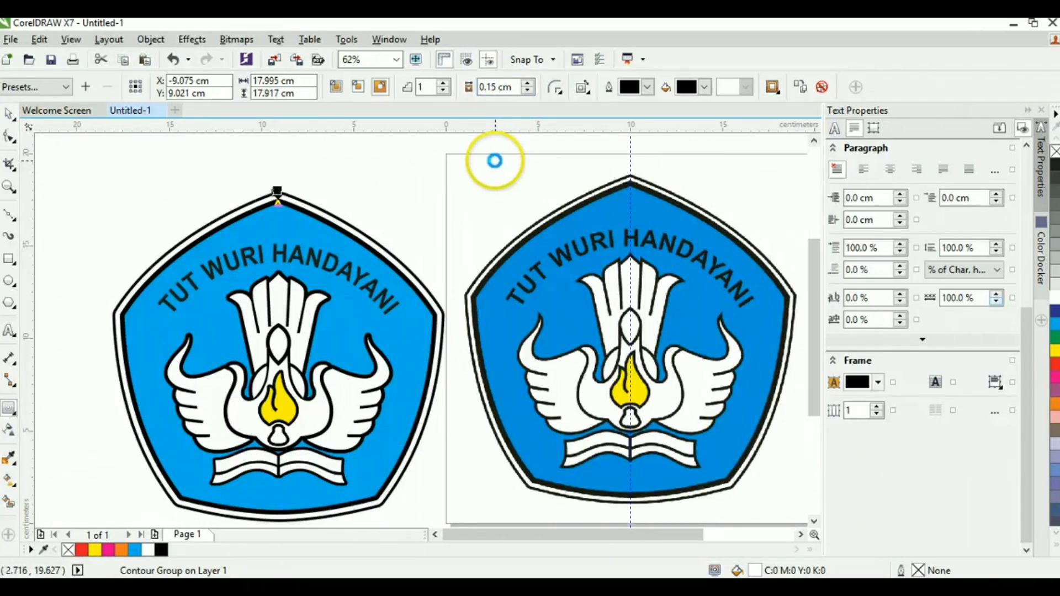
Select all objects of the redrawn logo and remove their outlines.
click(61, 170)
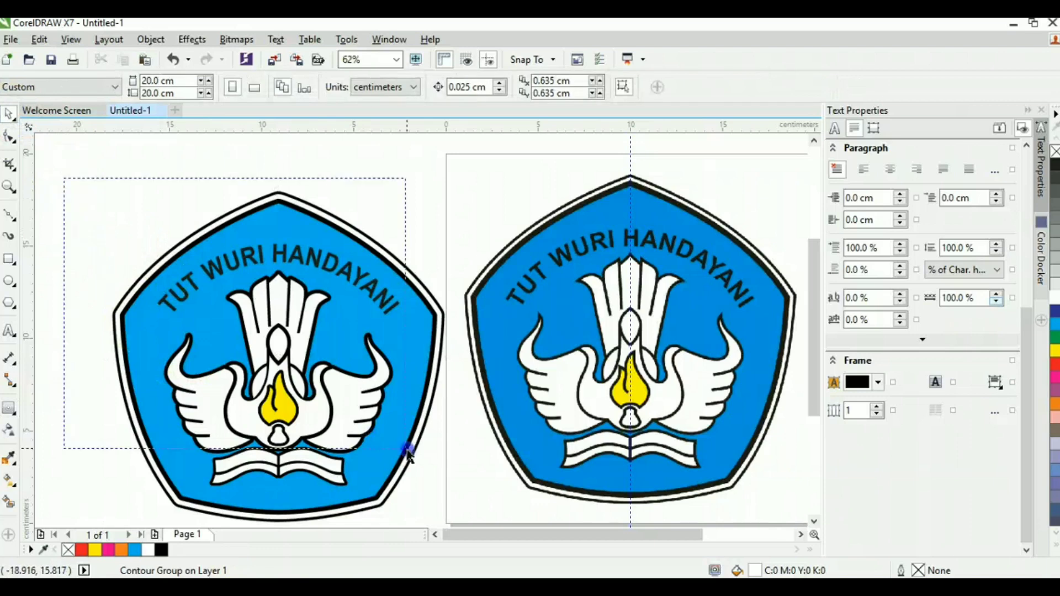
scroll(467, 527, down, 1)
drag(468, 533, 449, 506)
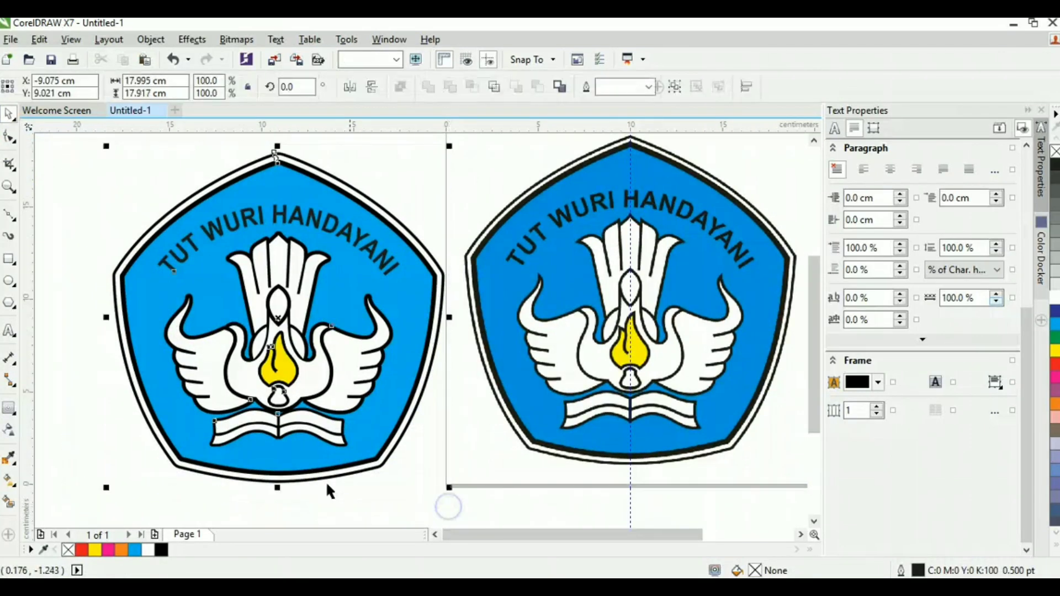
click(67, 549)
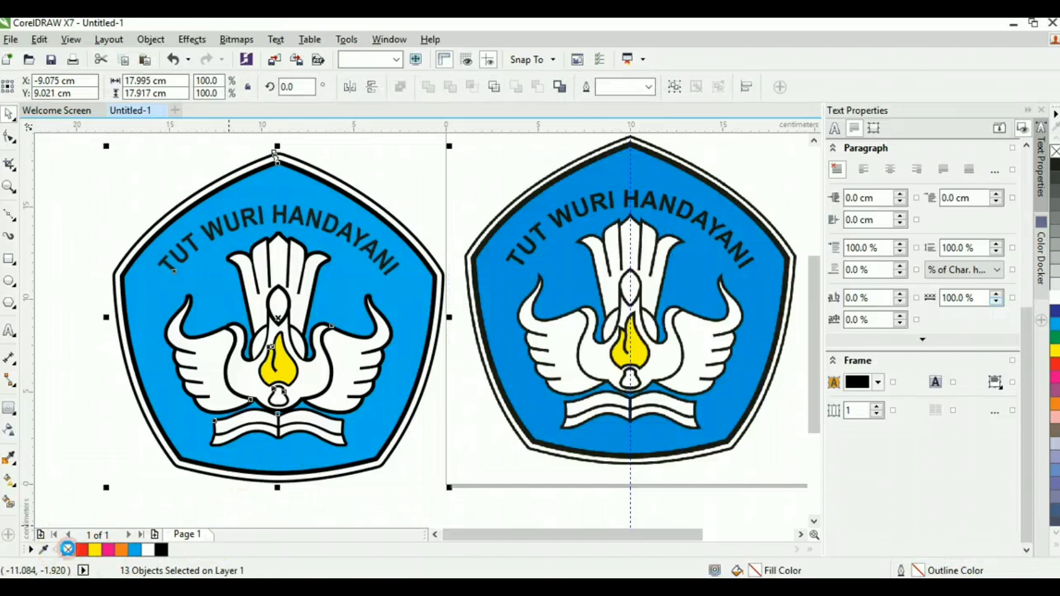
click(88, 440)
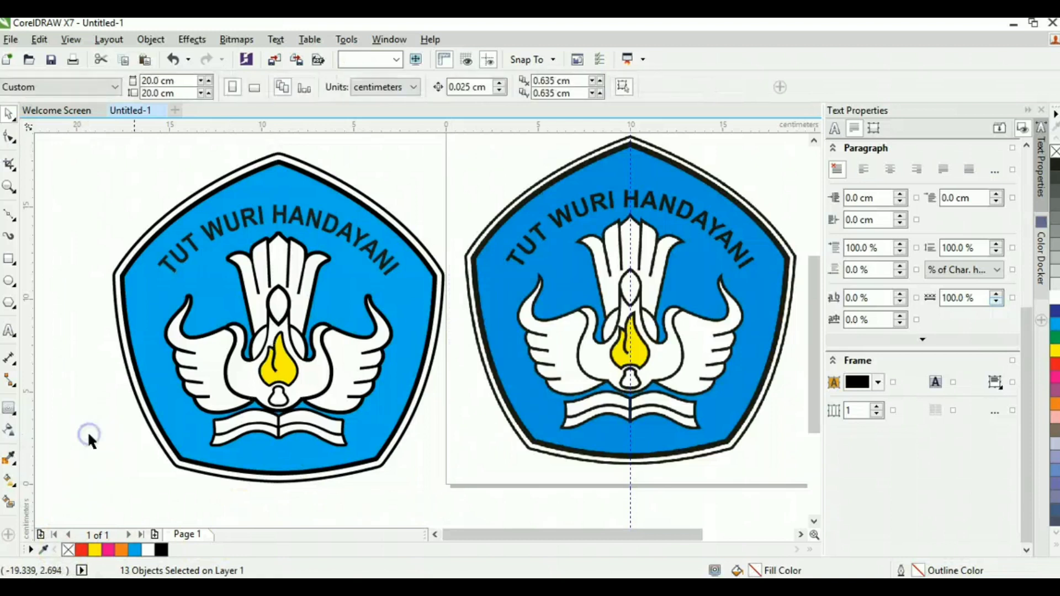
Fill the curved TUT WURI HANDAYANI text with the same black as the contours.
click(318, 222)
click(161, 550)
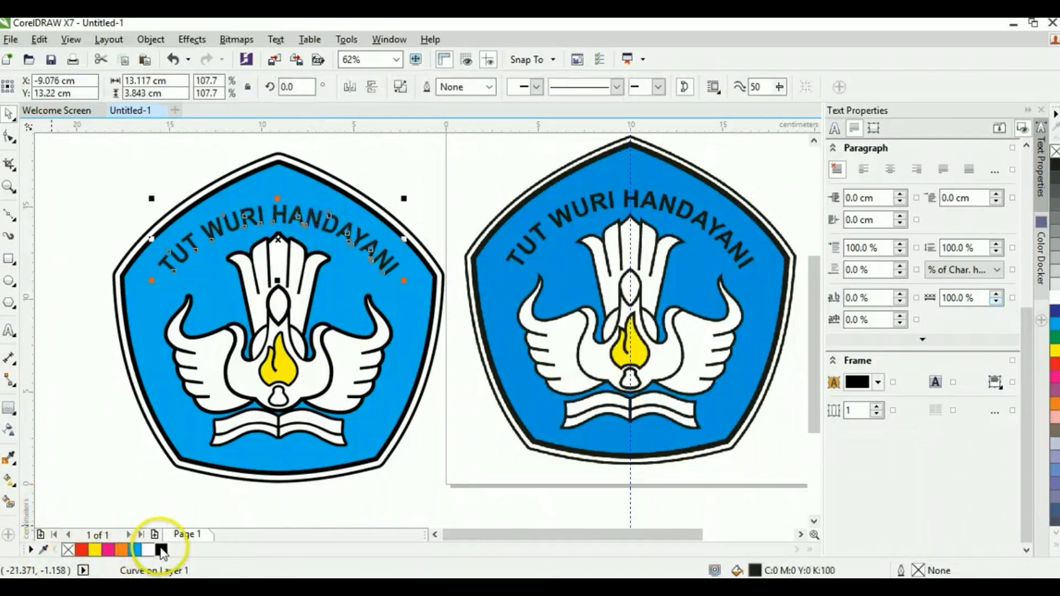
click(97, 452)
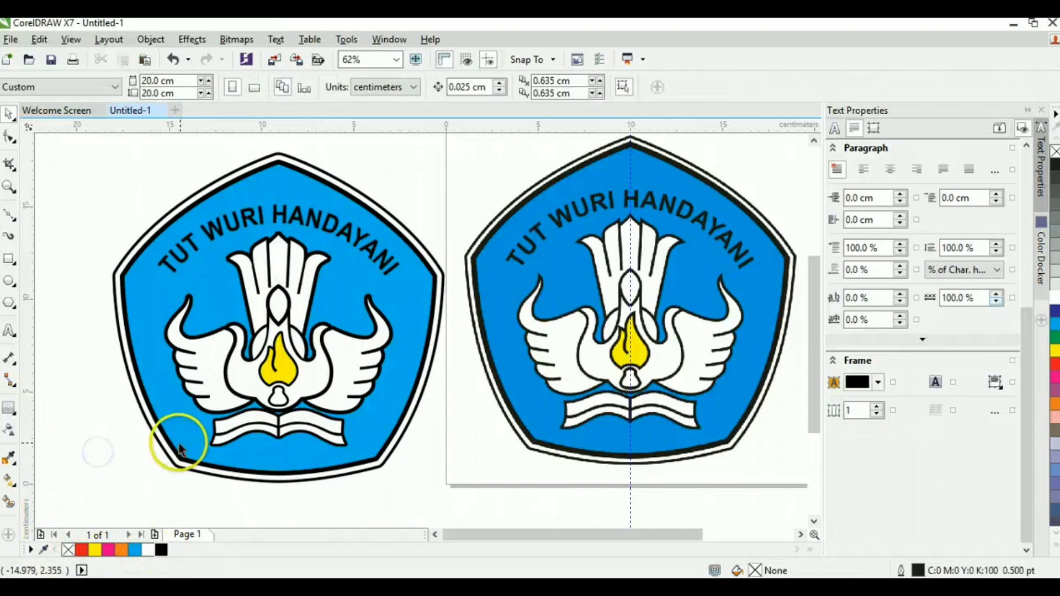
Change the blue pentagon's uniform fill to CMYK 82, 27, 11, 0.
scroll(221, 425, down, 2)
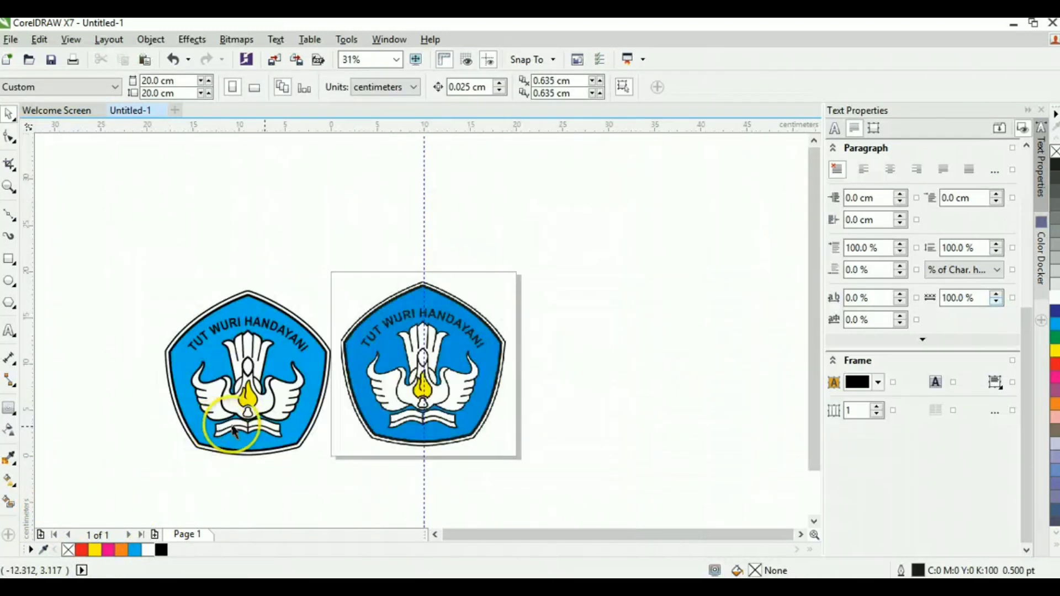
click(294, 433)
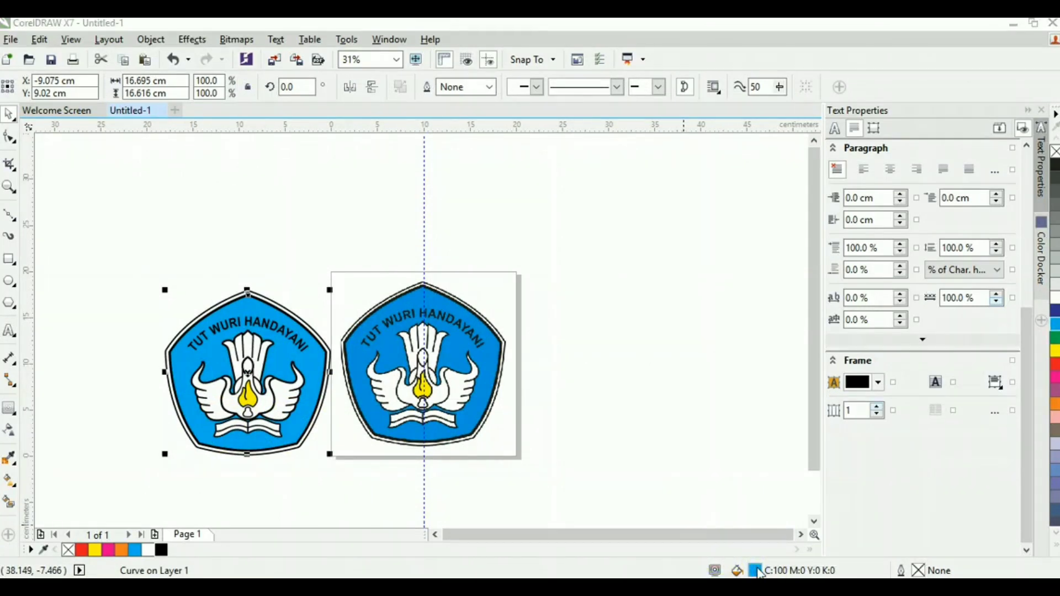
double_click(756, 570)
drag(672, 345, 675, 309)
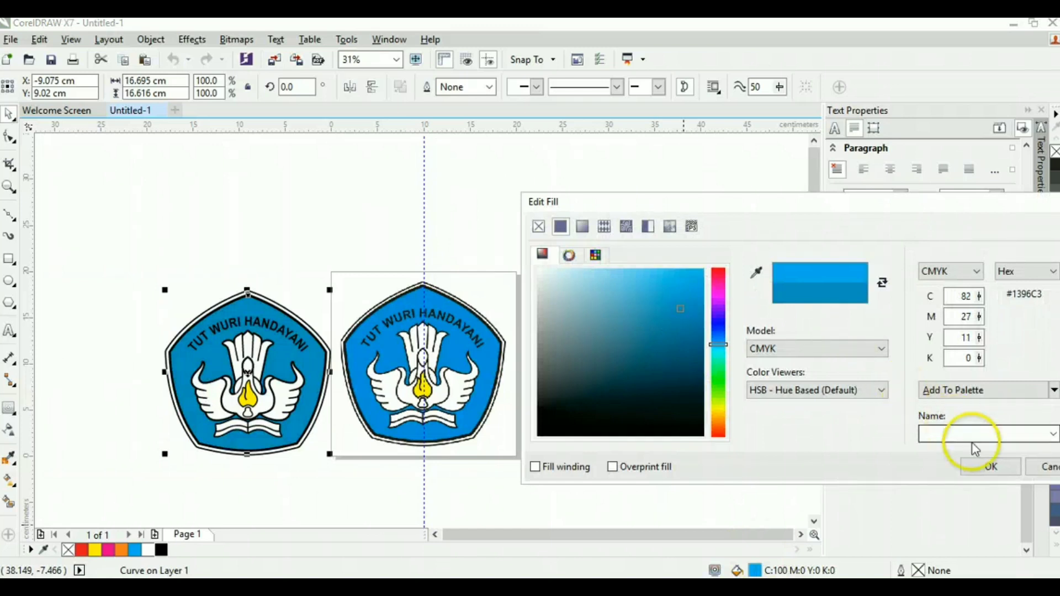
click(982, 466)
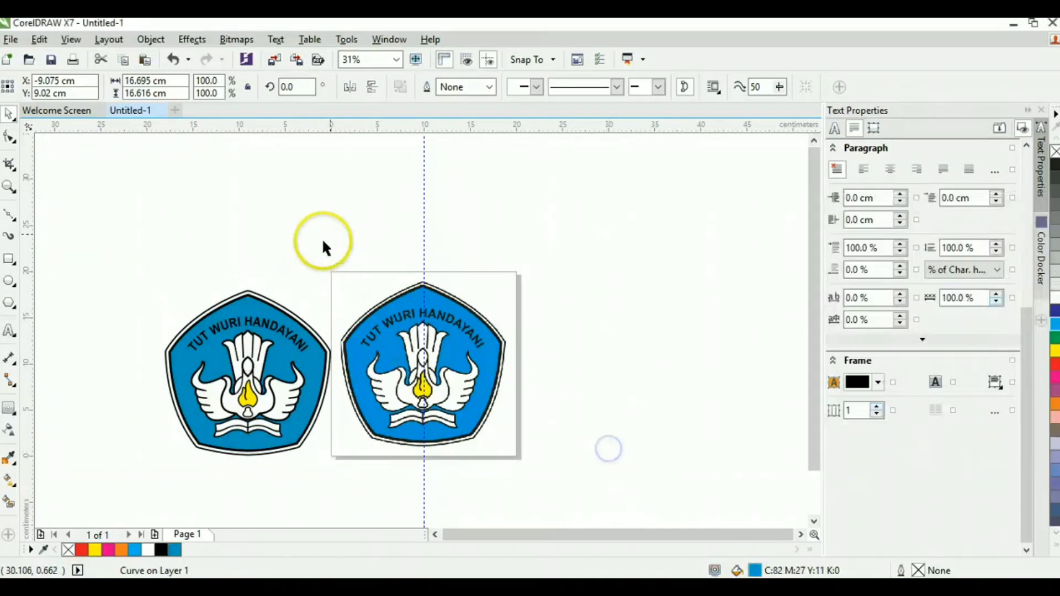
Unlock the reference logo bitmap on the page and delete it.
drag(324, 243, 562, 472)
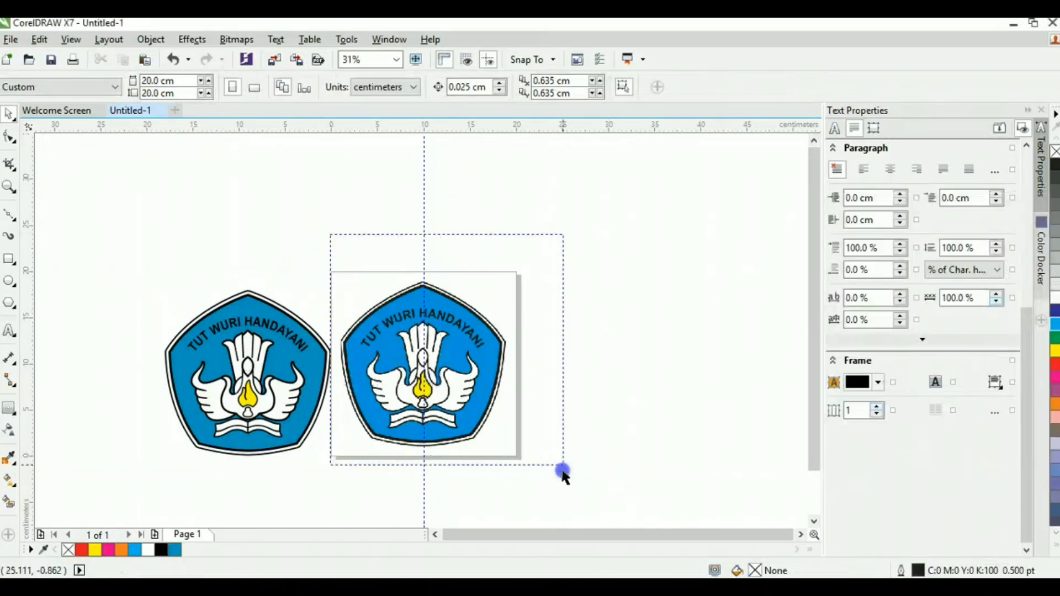
right_click(451, 381)
click(503, 382)
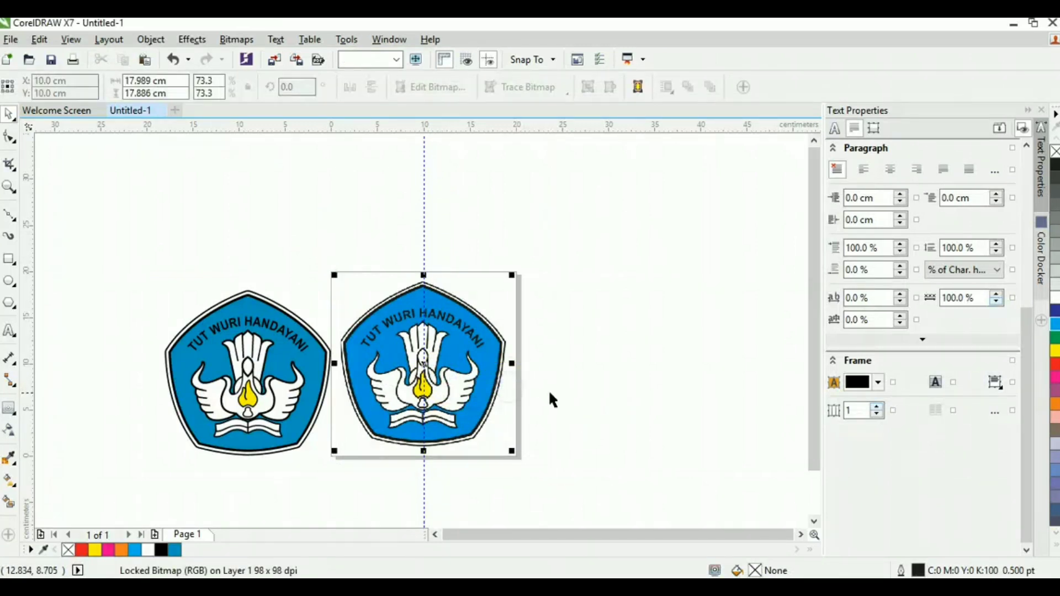
key(Delete)
Delete the vertical guideline running through the middle of the page.
click(426, 304)
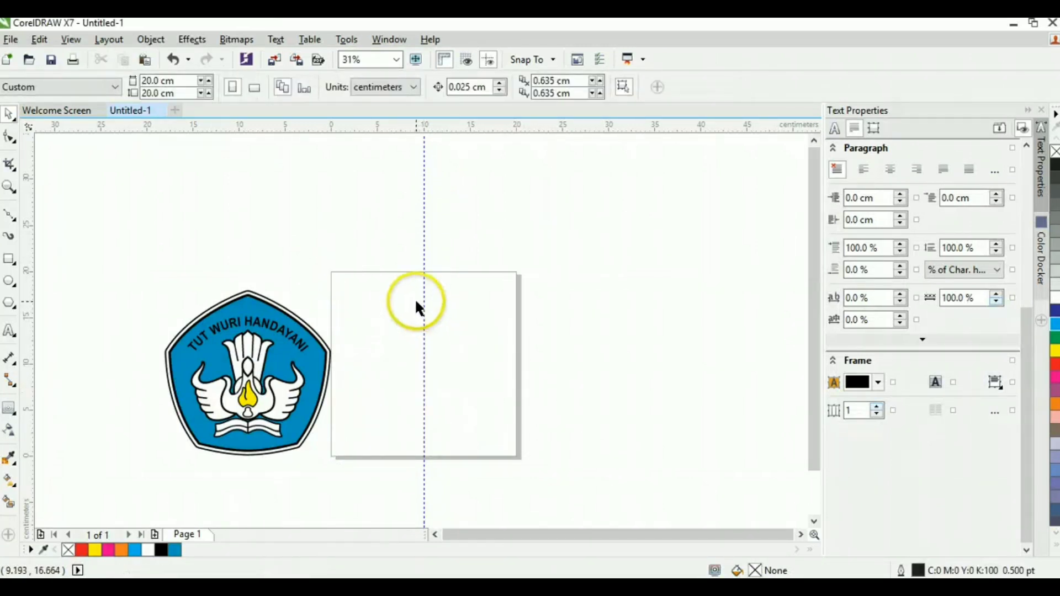
click(423, 301)
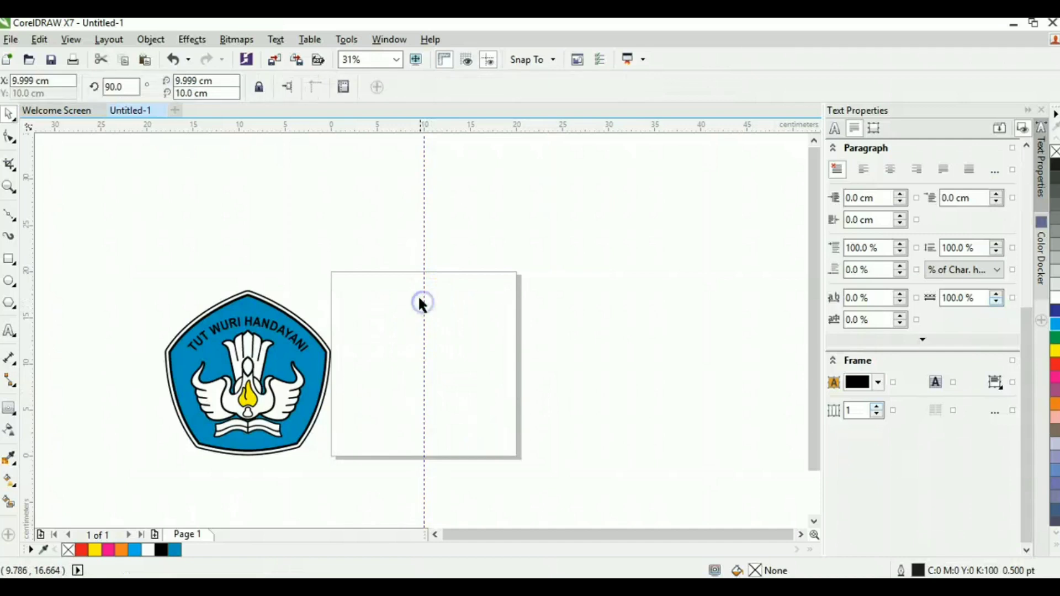
click(345, 360)
Group all objects of the redrawn logo and centre the group on the page.
drag(151, 277, 370, 484)
key(ctrl+g)
key(p)
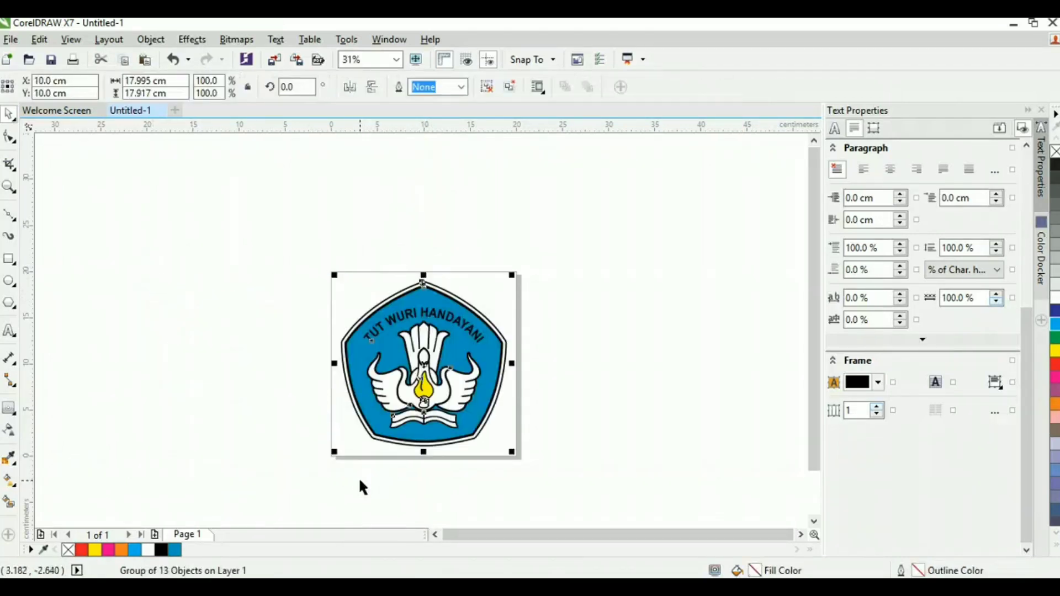
click(584, 356)
key(F4)
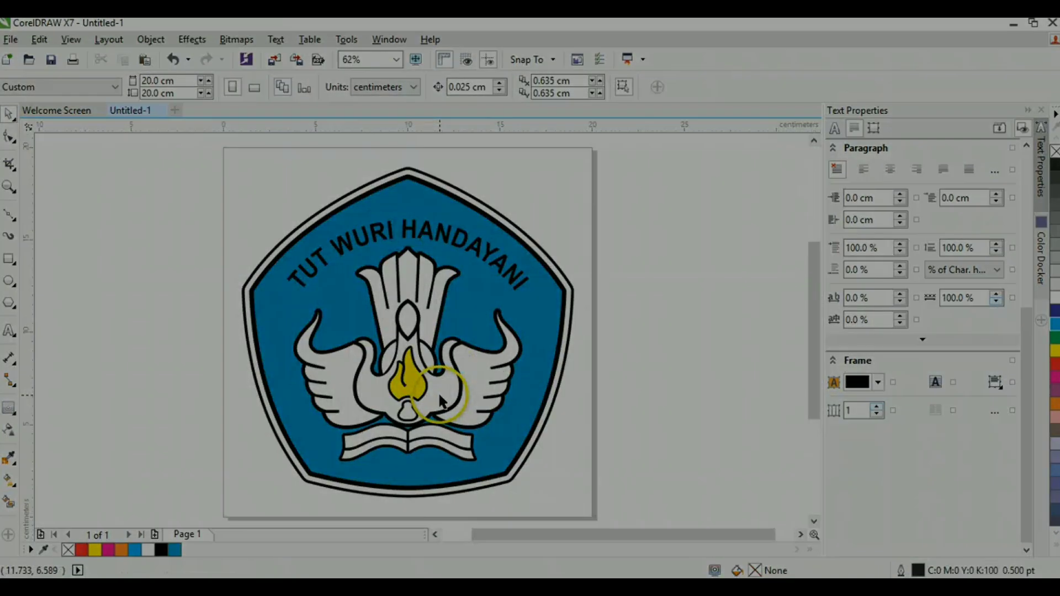